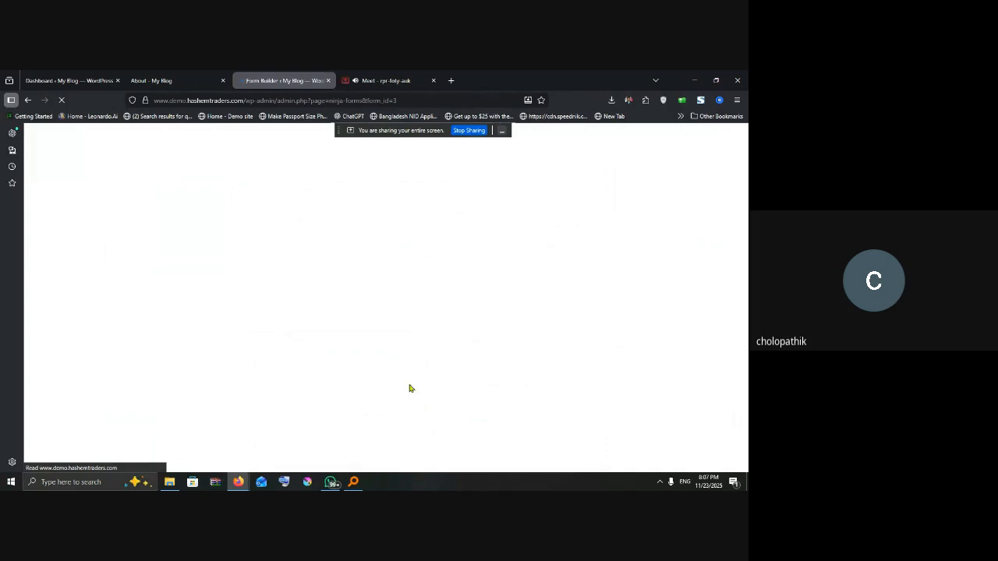
# Step: Leave the unsaved Job Application form and return to the Ninja Forms new-form template chooser
pyautogui.scroll(-10, 333, 315)
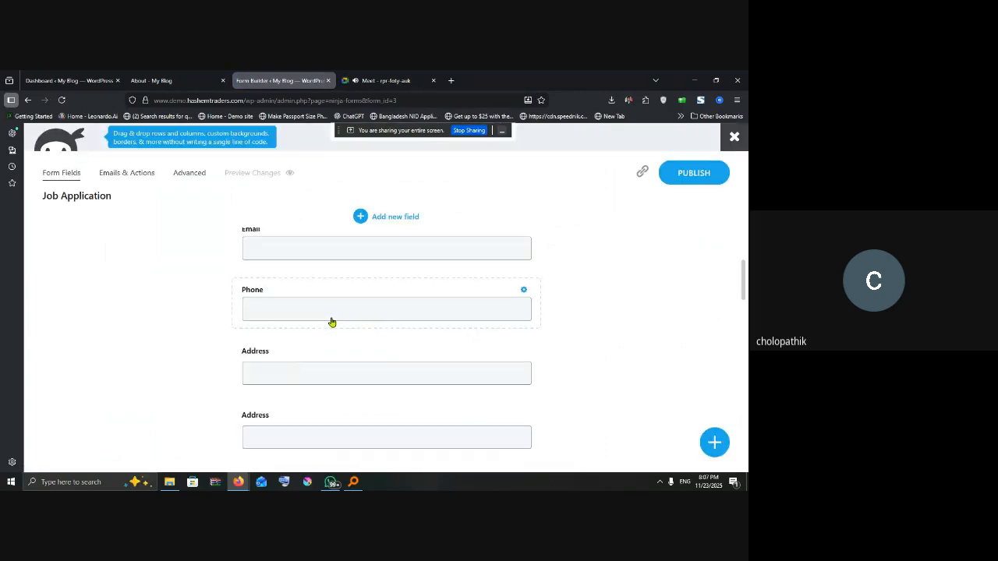
pyautogui.scroll(-5, 387, 355)
pyautogui.scroll(15, 389, 356)
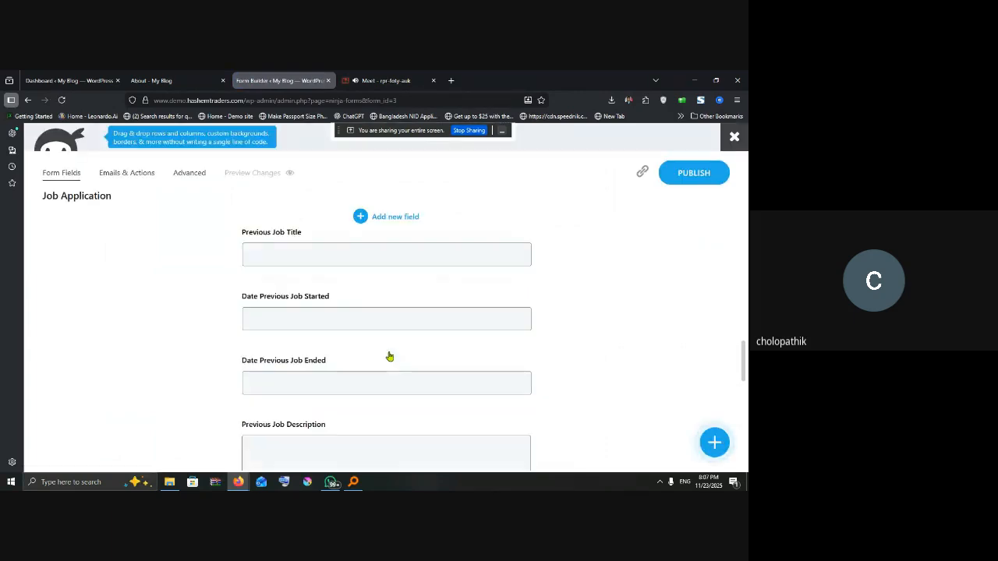
pyautogui.scroll(1, 391, 354)
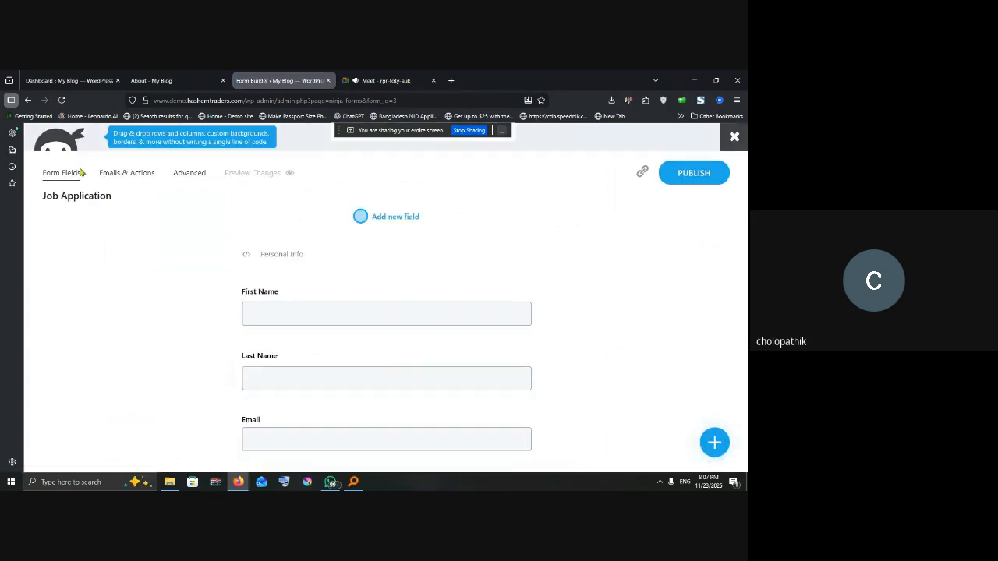
pyautogui.click(28, 100)
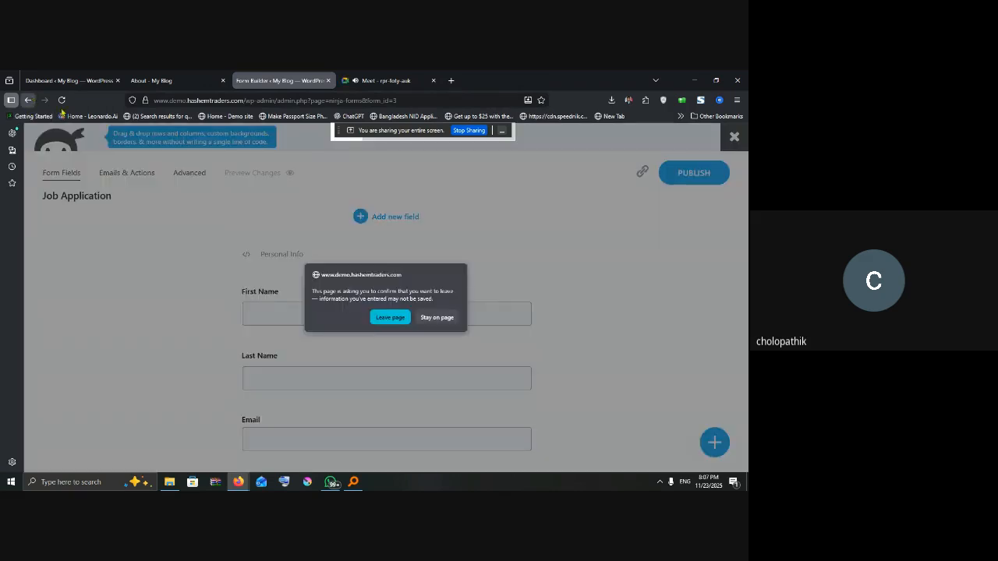
pyautogui.click(387, 317)
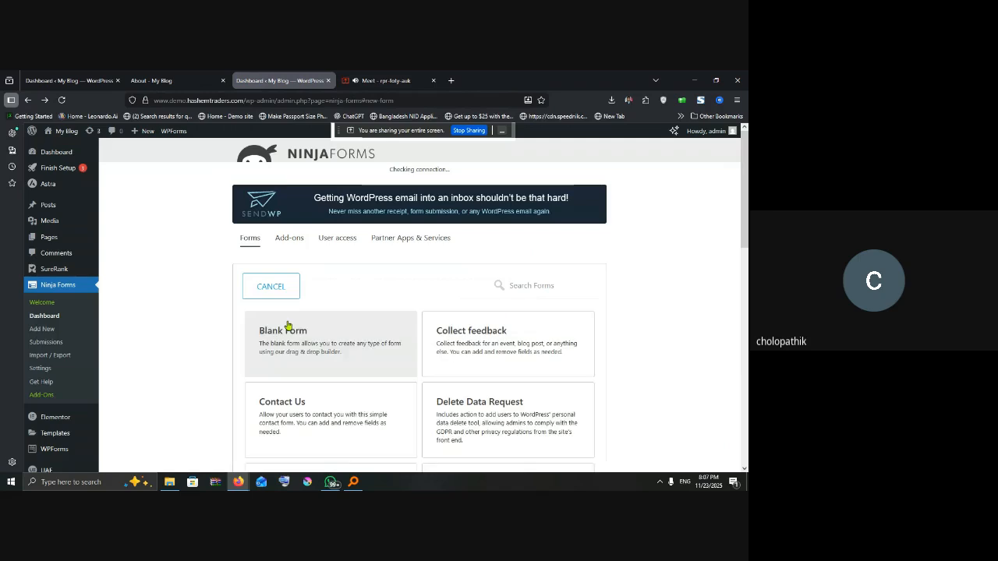
# Step: Start a Blank Form and add a First Name field from User Information Fields
pyautogui.click(325, 337)
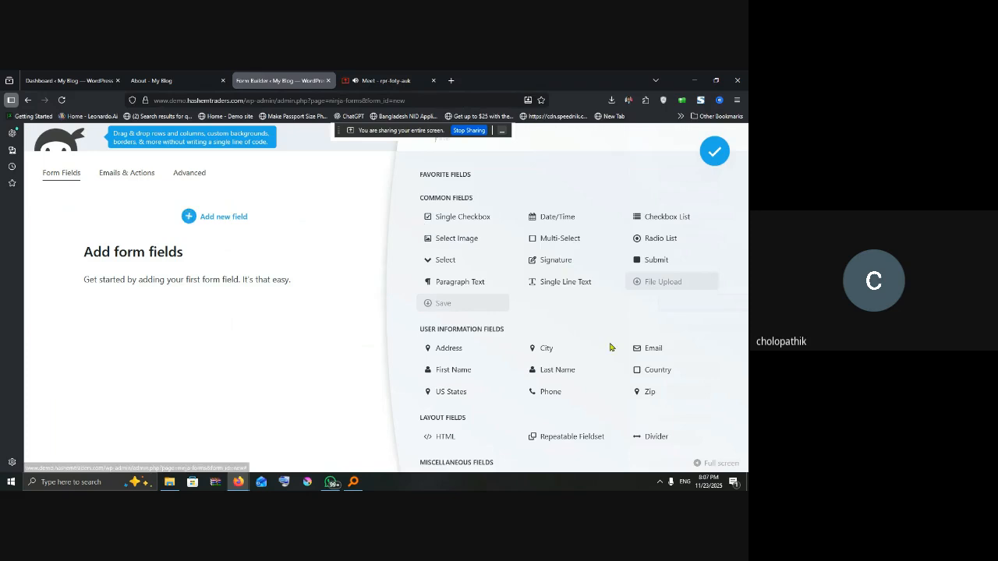
pyautogui.click(224, 217)
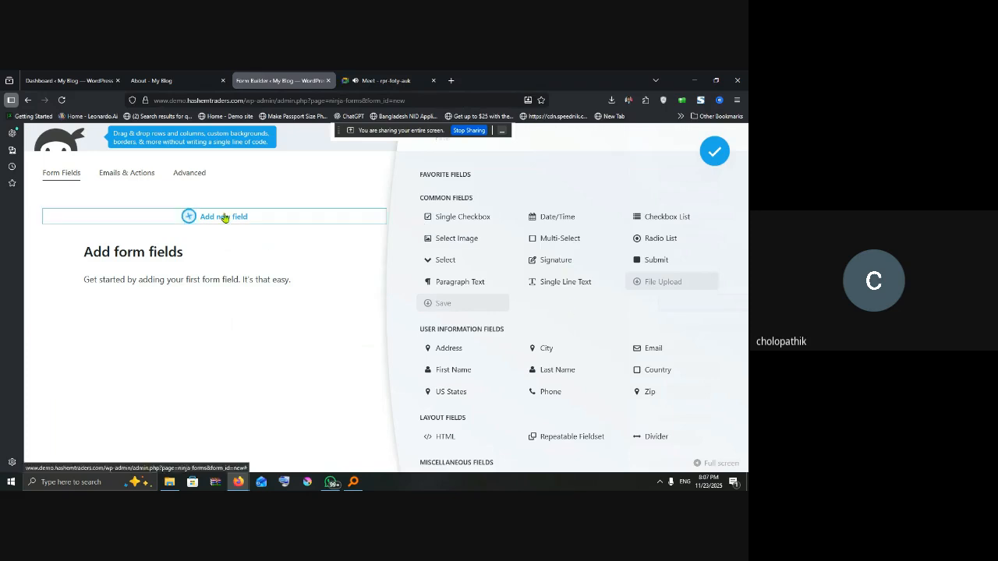
pyautogui.click(224, 217)
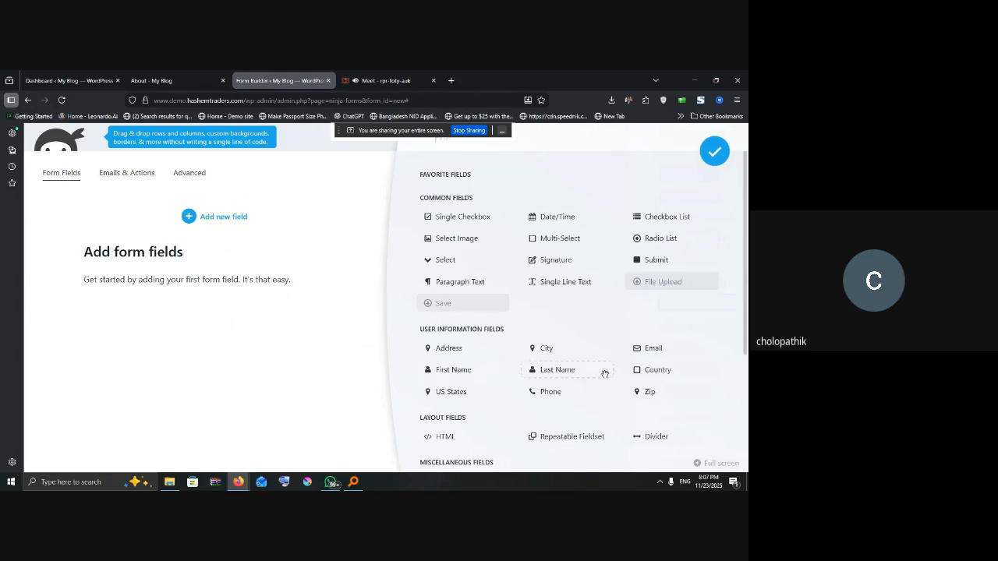
pyautogui.click(447, 371)
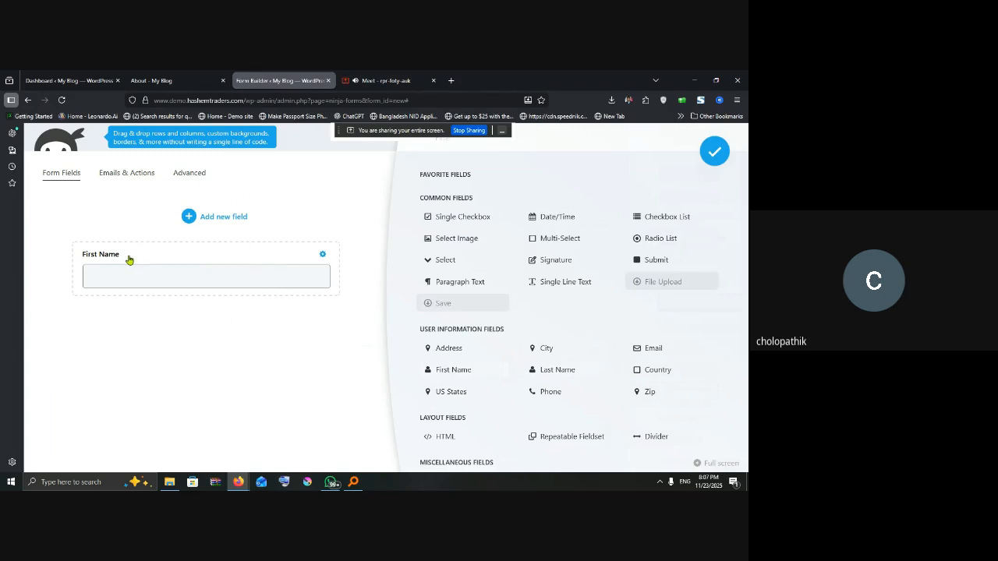
# Step: Relabel the First Name field to 'Full name' and mark it required
pyautogui.click(244, 260)
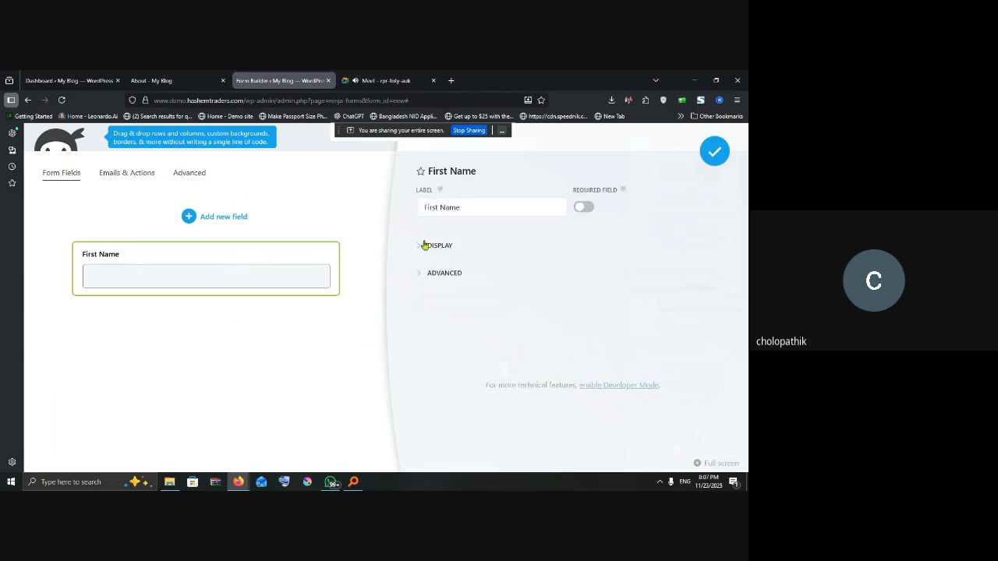
pyautogui.moveTo(467, 209); pyautogui.dragTo(391, 211)
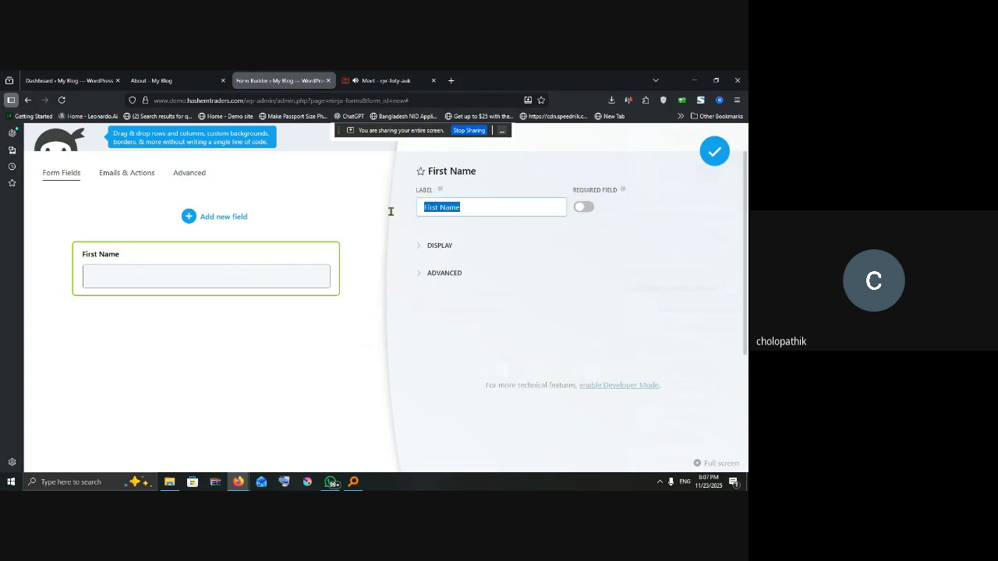
pyautogui.press('BackSpace')
pyautogui.write('Full name')
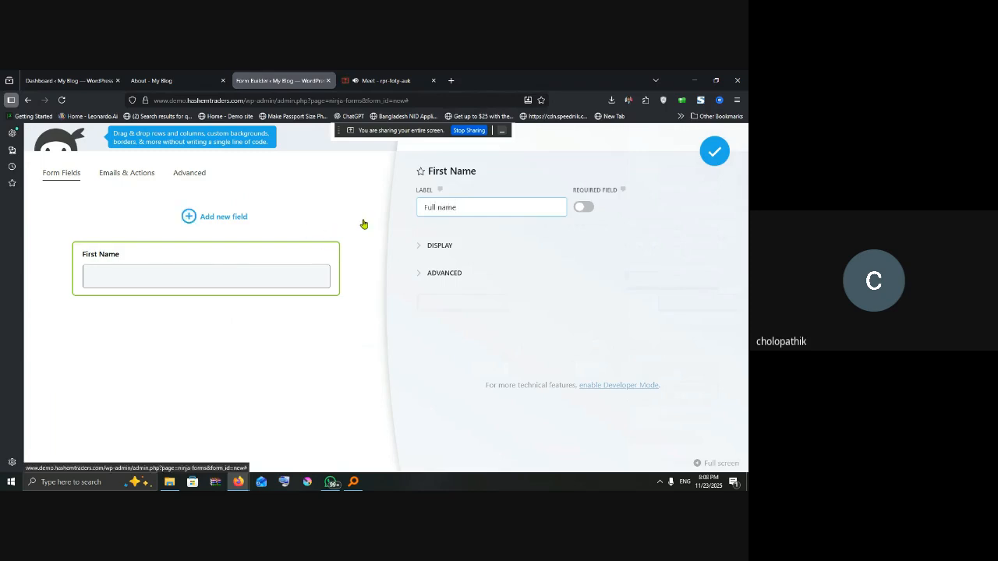
pyautogui.click(581, 208)
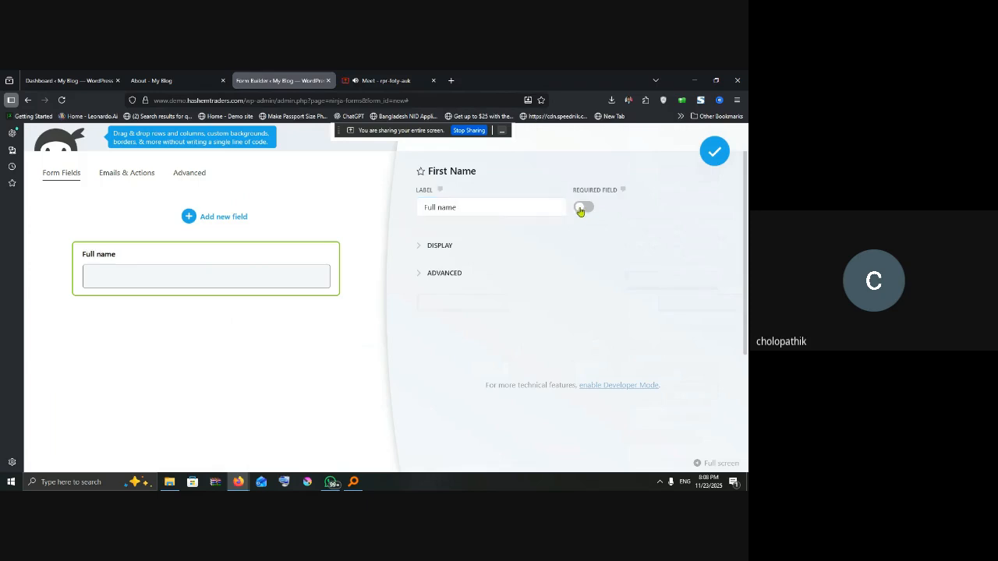
# Step: Set the field's display placeholder to 'Enter your Full name'
pyautogui.click(420, 247)
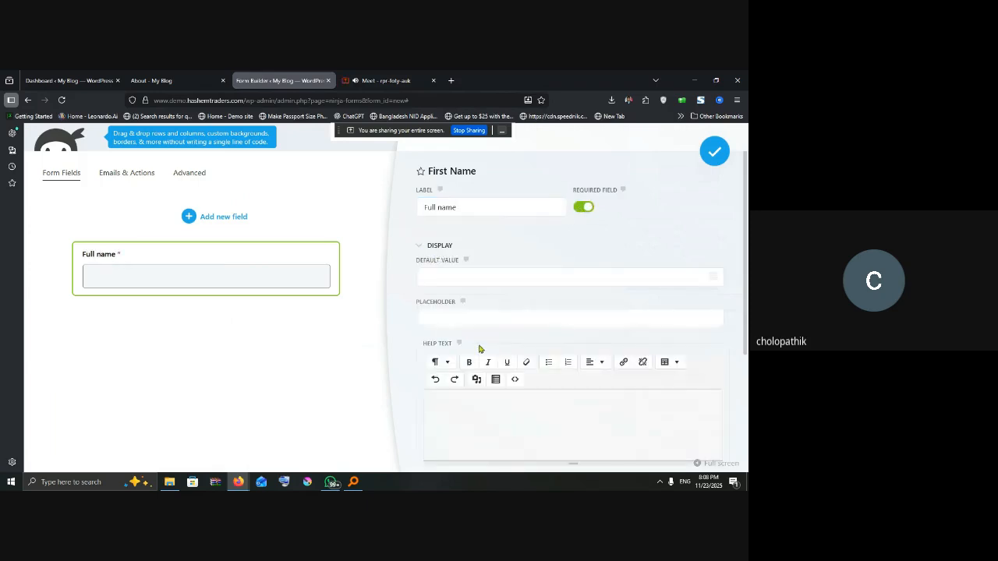
pyautogui.click(451, 318)
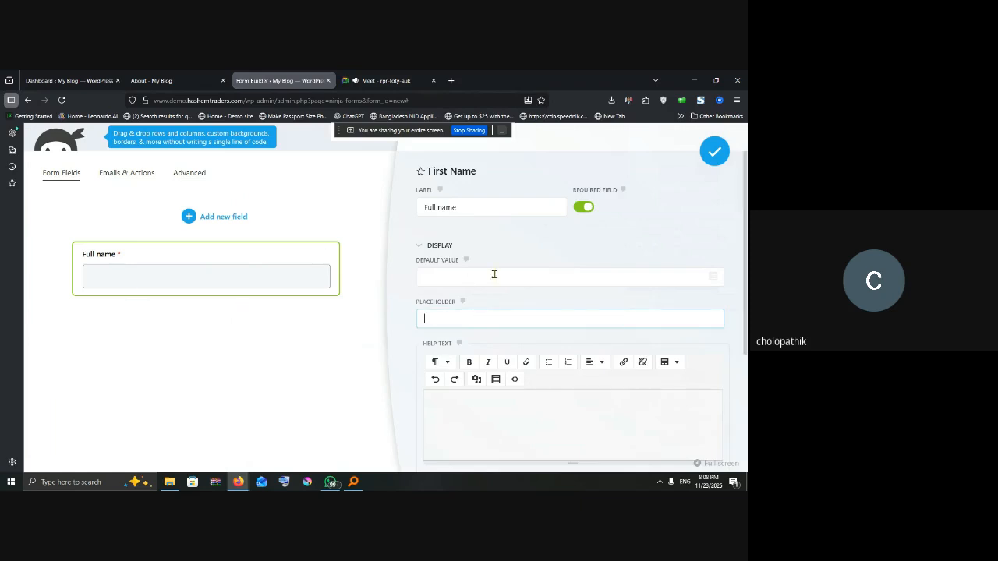
pyautogui.write('Ne')
pyautogui.press('BackSpace')
pyautogui.press('BackSpace')
pyautogui.press('BackSpace')
pyautogui.write('our')
pyautogui.click(544, 272)
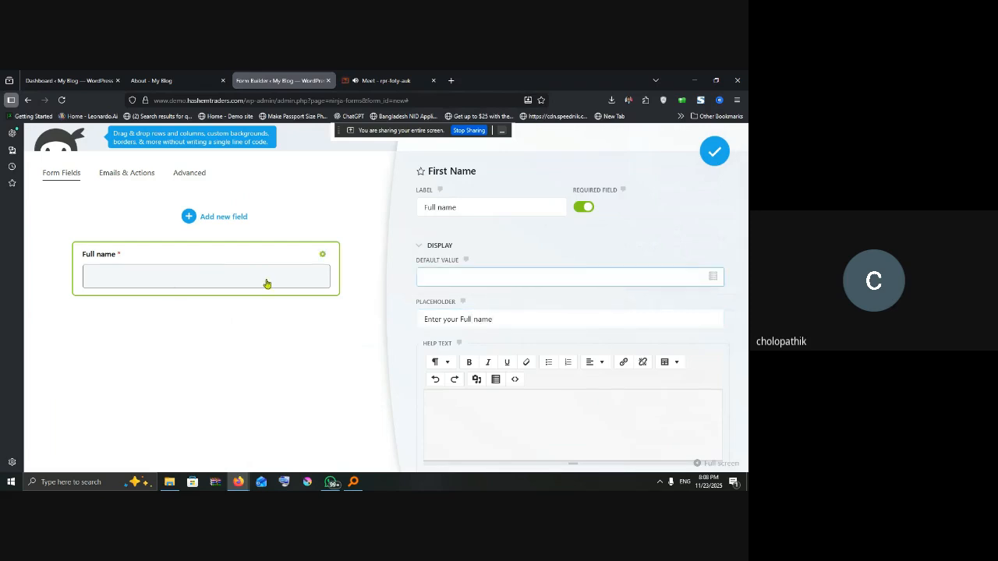
# Step: Enter the help text 'According to your NID card', fix the misspelling, and close the field settings
pyautogui.scroll(-2, 503, 340)
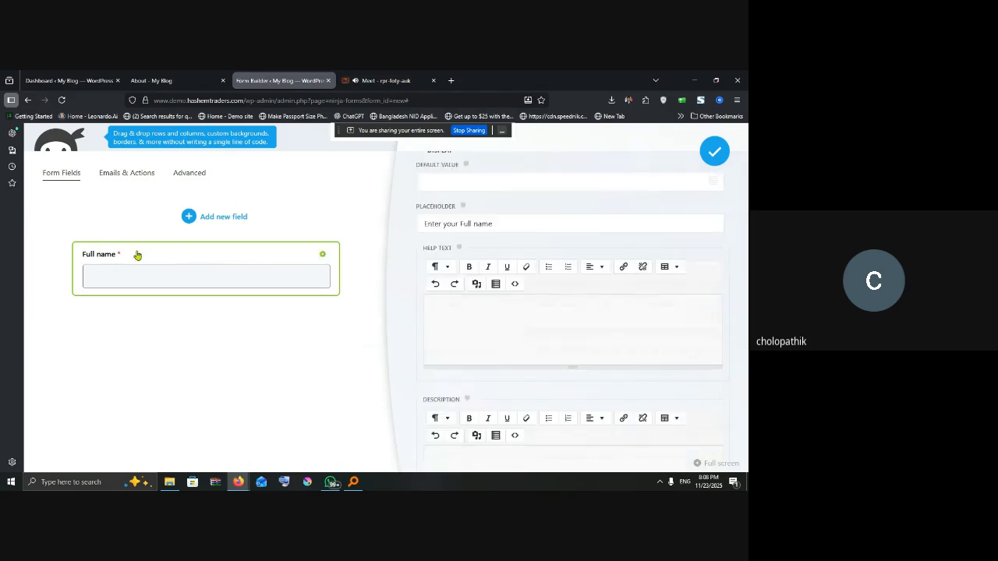
pyautogui.click(464, 319)
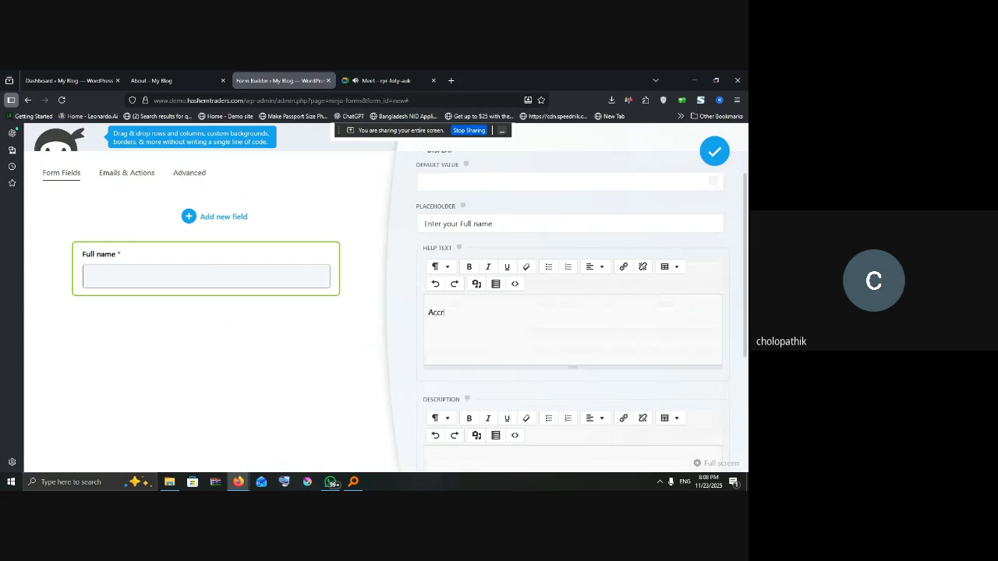
pyautogui.write('ing to your NID')
pyautogui.rightClick(450, 313)
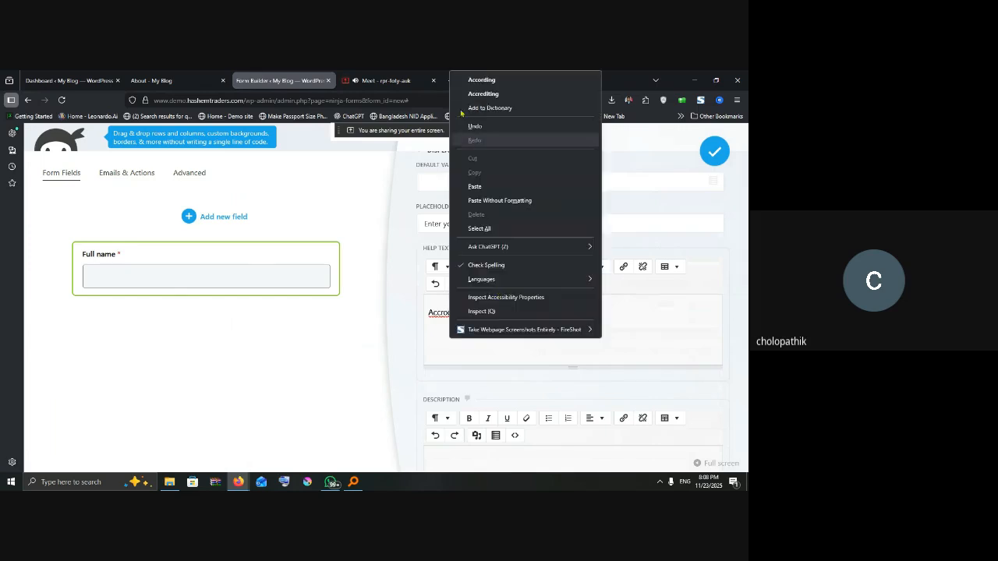
pyautogui.click(492, 81)
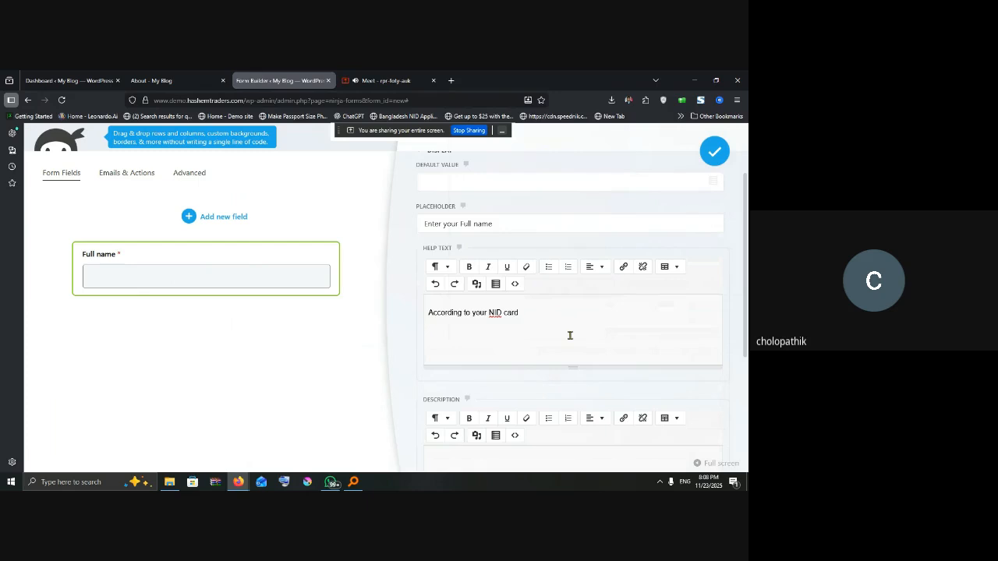
pyautogui.scroll(-3, 548, 350)
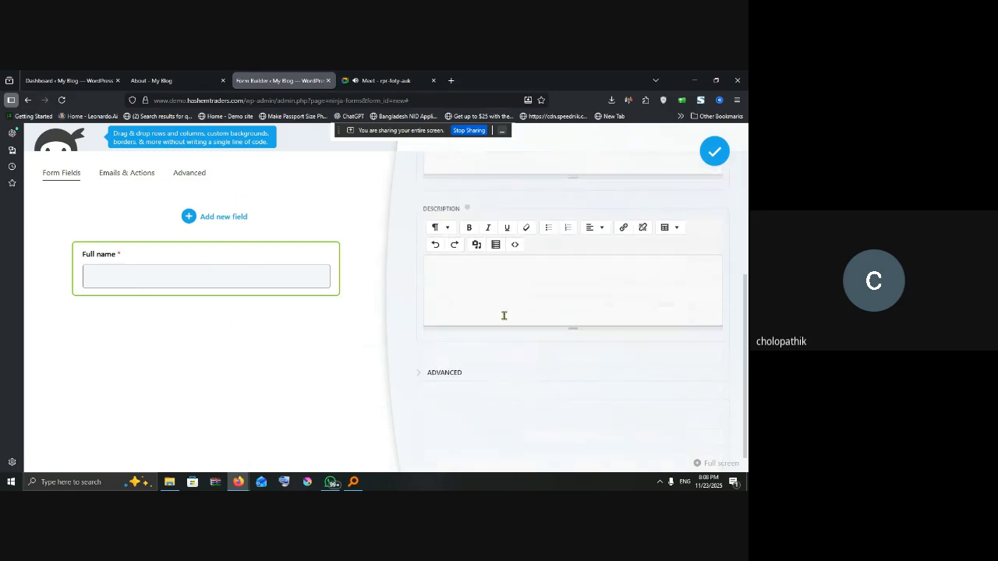
pyautogui.click(417, 374)
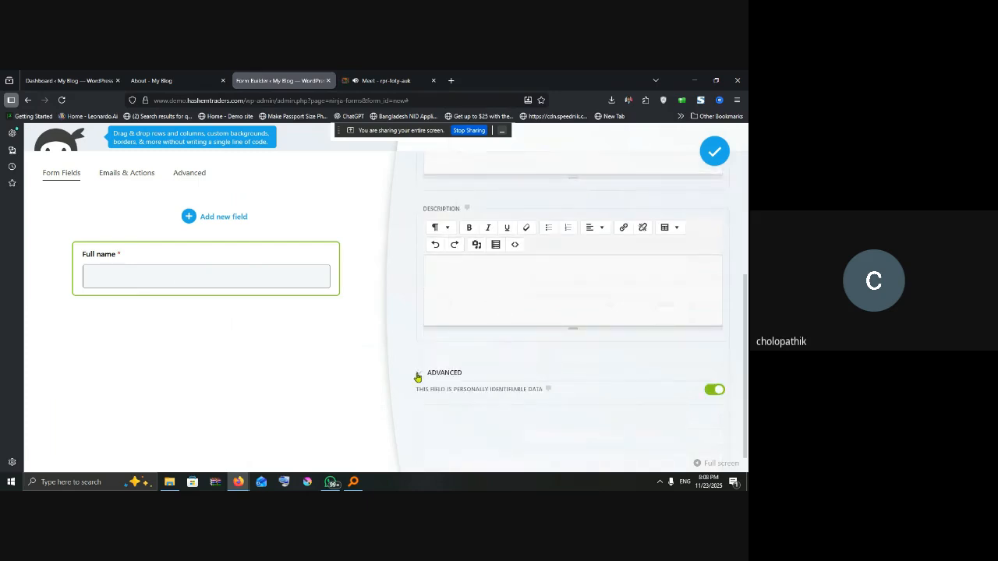
pyautogui.click(417, 377)
pyautogui.scroll(5, 538, 327)
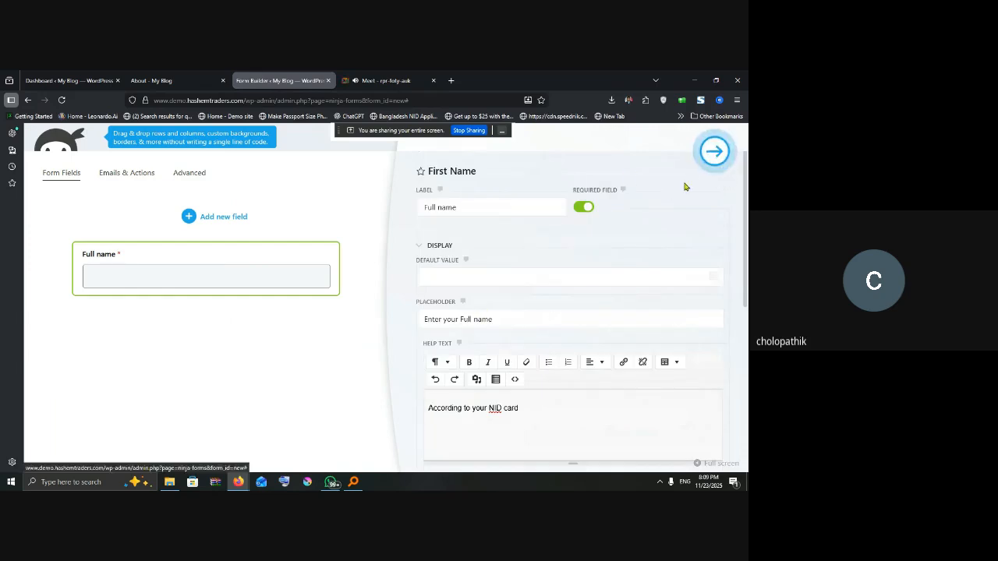
pyautogui.click(714, 152)
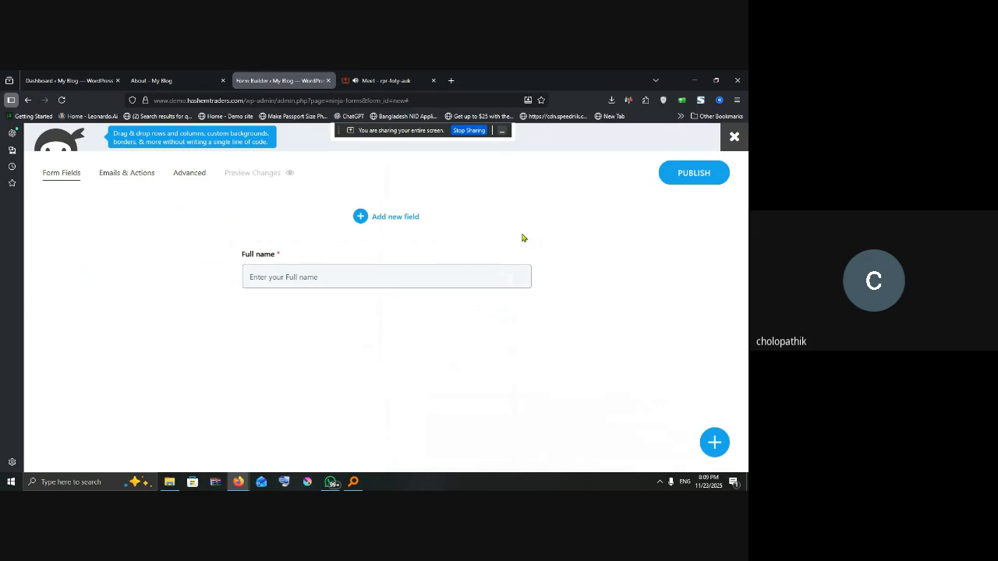
# Step: Add an Email field below Full name and switch on its Required Field setting
pyautogui.click(379, 216)
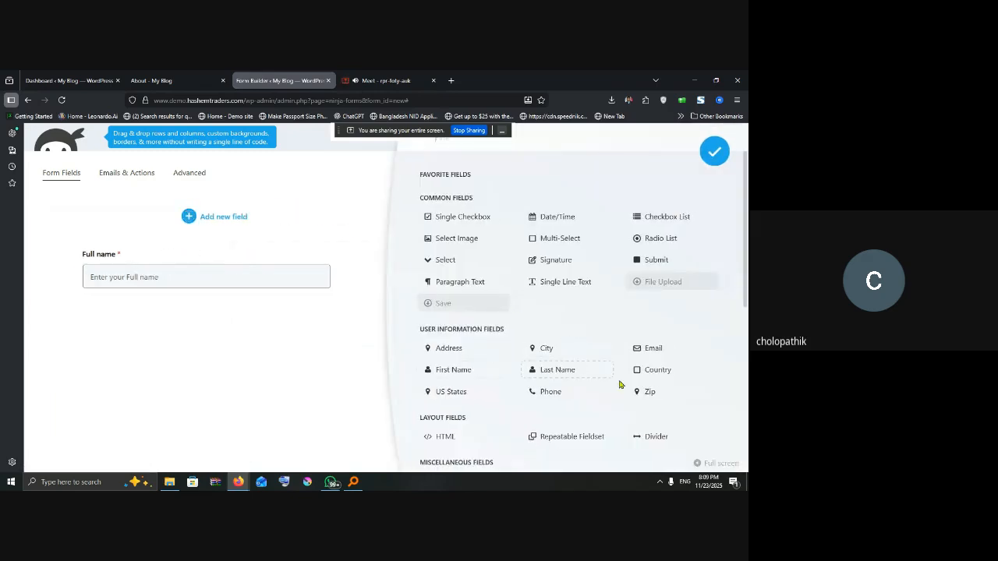
pyautogui.click(650, 349)
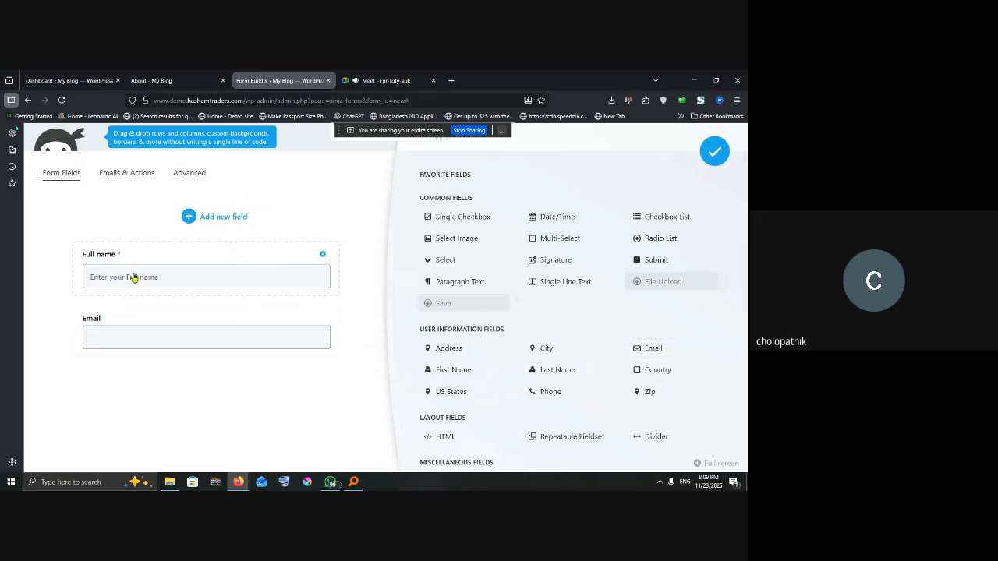
pyautogui.click(276, 326)
pyautogui.click(586, 206)
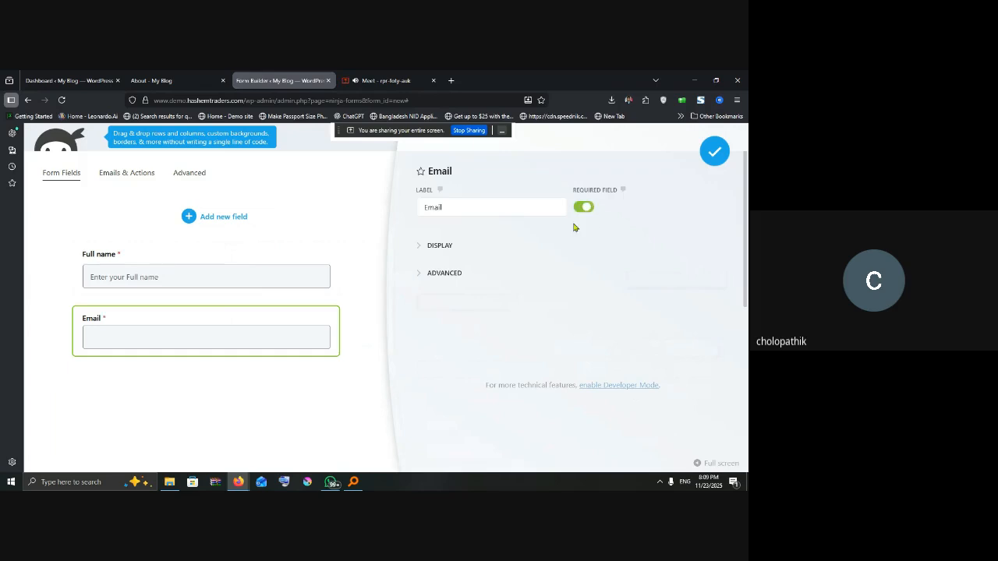
pyautogui.click(202, 222)
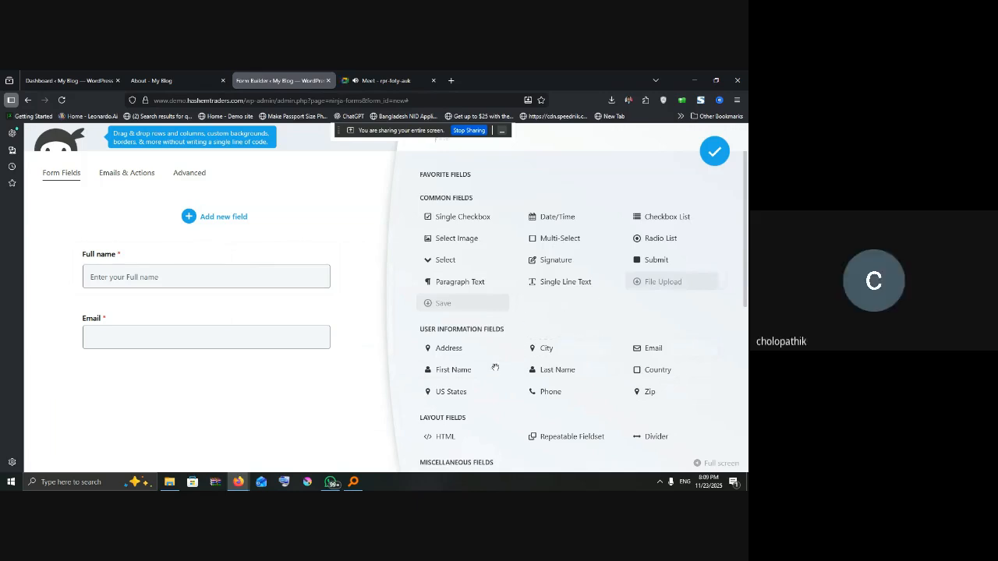
pyautogui.scroll(-1, 508, 397)
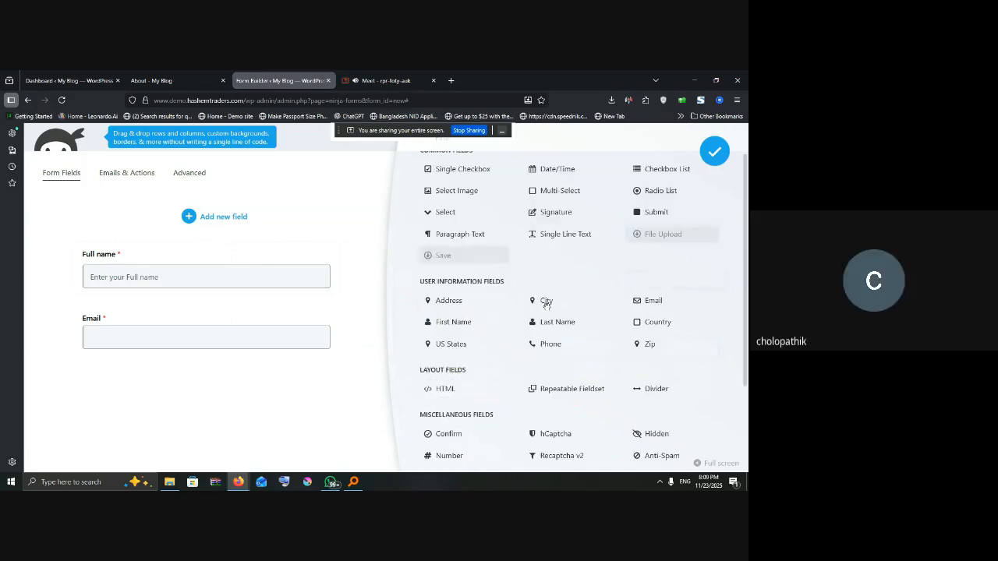
pyautogui.moveTo(639, 341); pyautogui.dragTo(649, 315)
pyautogui.scroll(1, 648, 315)
pyautogui.moveTo(404, 132); pyautogui.dragTo(308, 107)
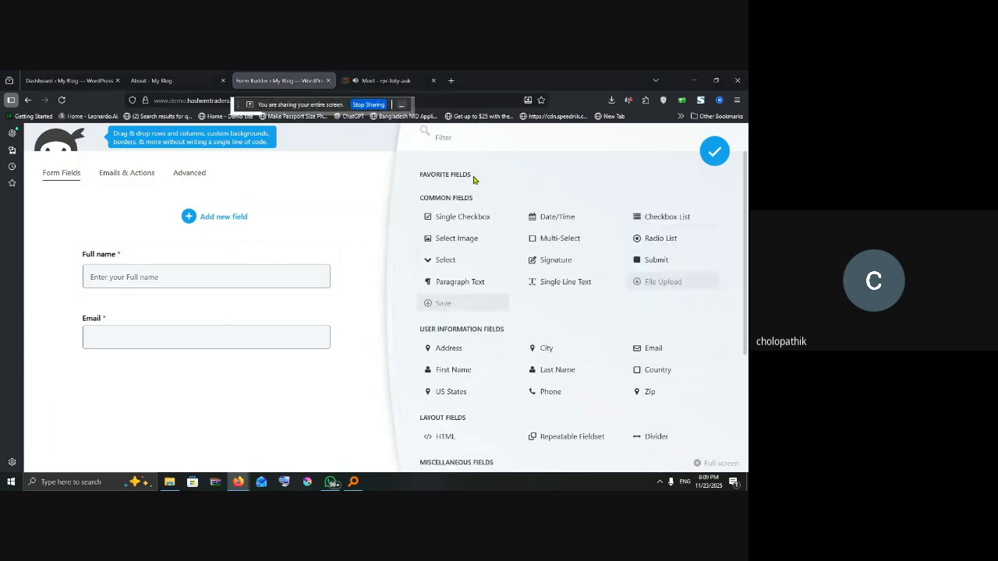
pyautogui.click(448, 136)
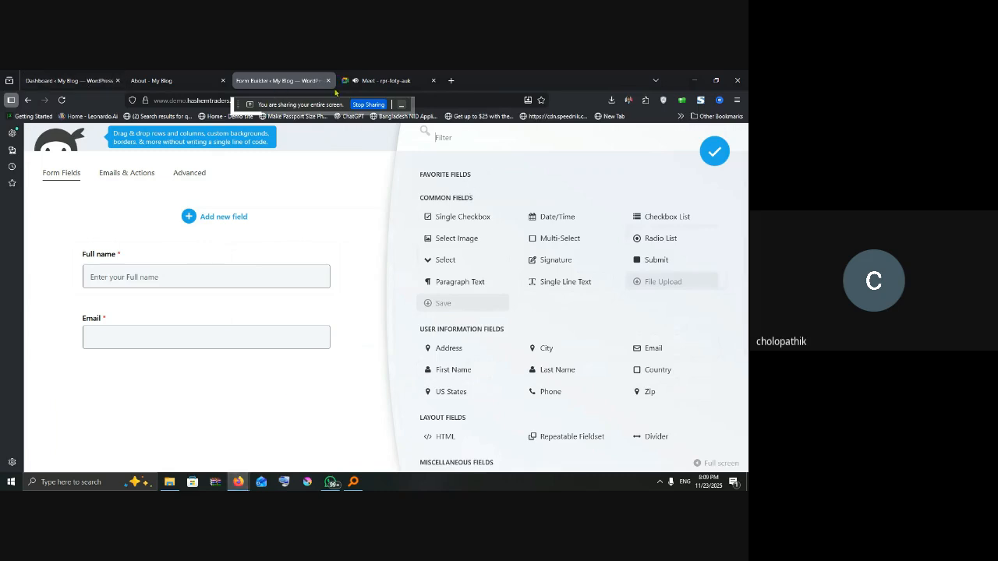
pyautogui.click(372, 81)
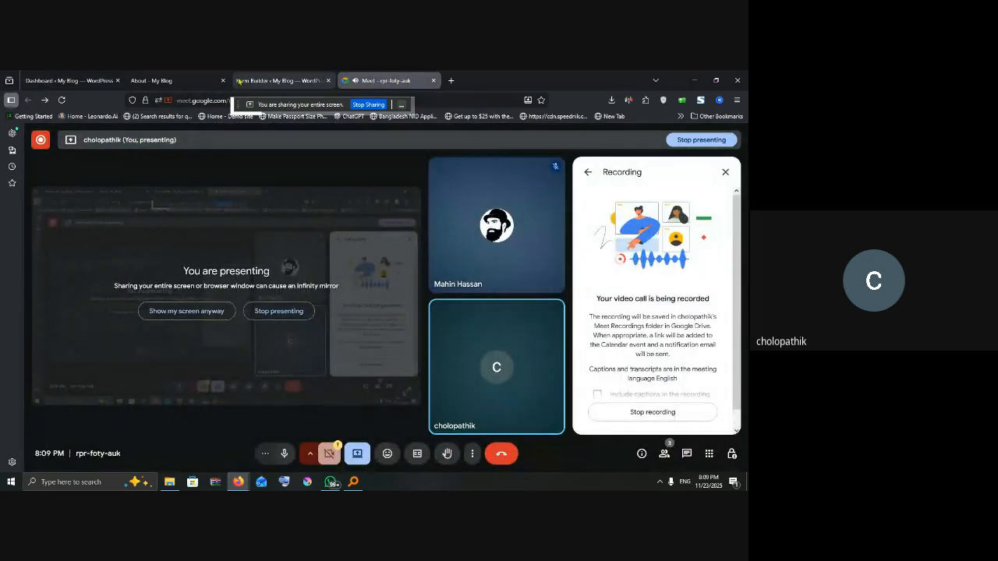
pyautogui.click(280, 81)
# Step: Filter field types for 'phone', add a Phone field below Email, and make it required
pyautogui.click(474, 141)
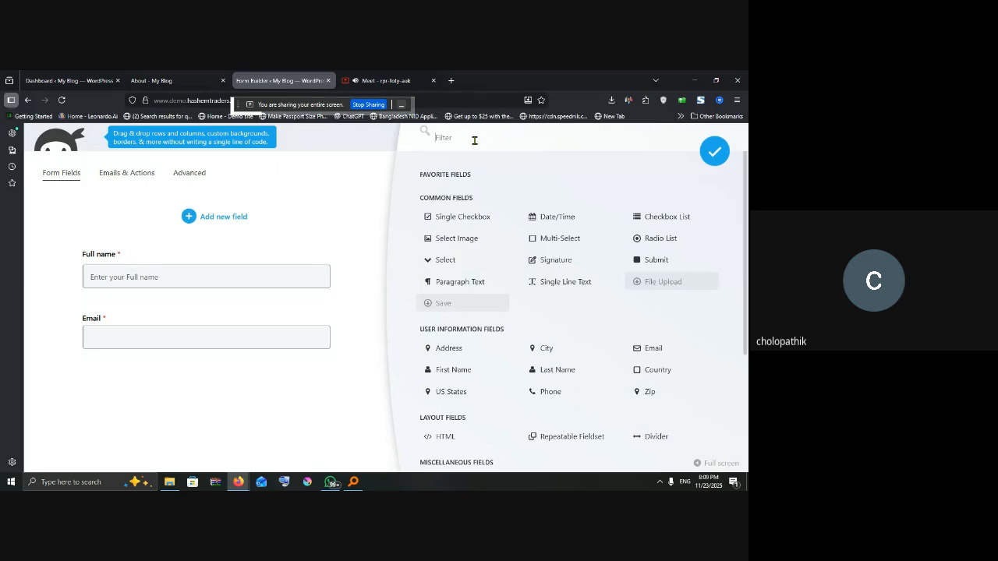
pyautogui.write('phone')
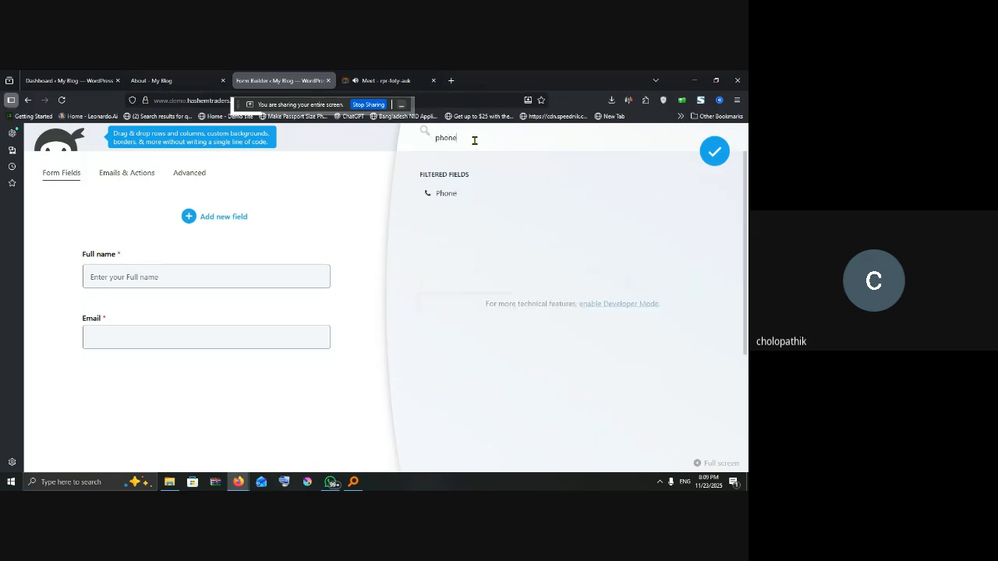
pyautogui.click(449, 193)
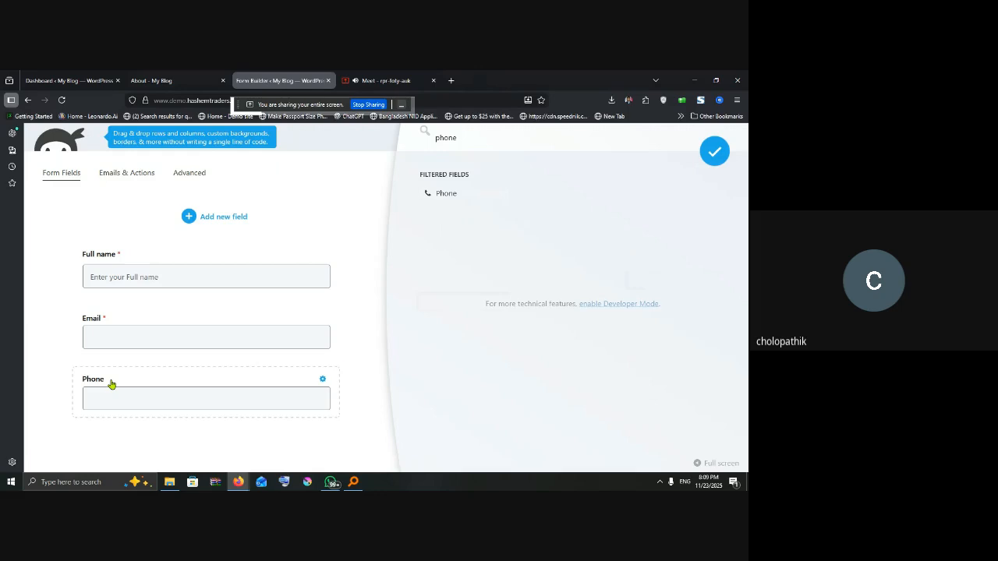
pyautogui.click(112, 384)
pyautogui.click(583, 208)
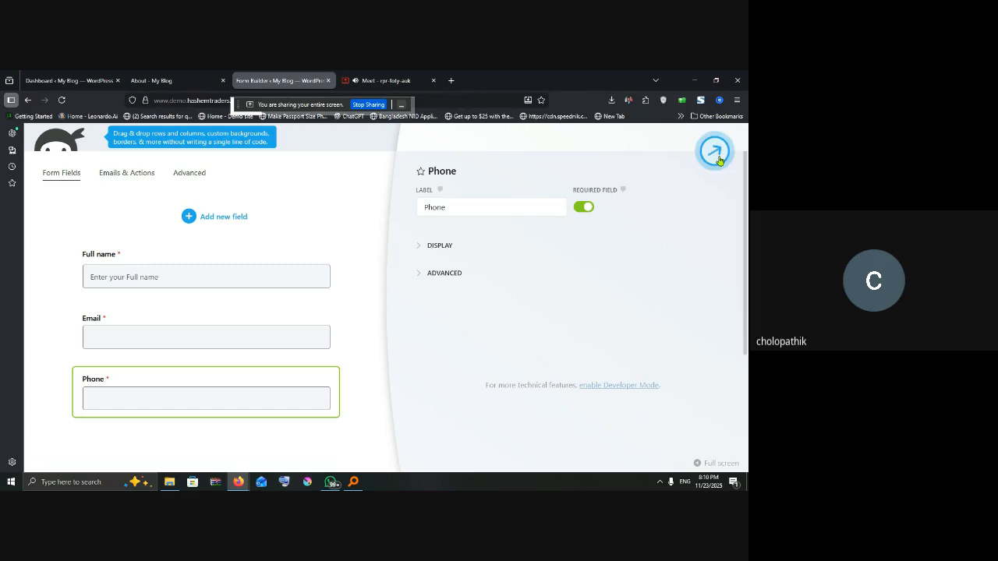
pyautogui.click(218, 219)
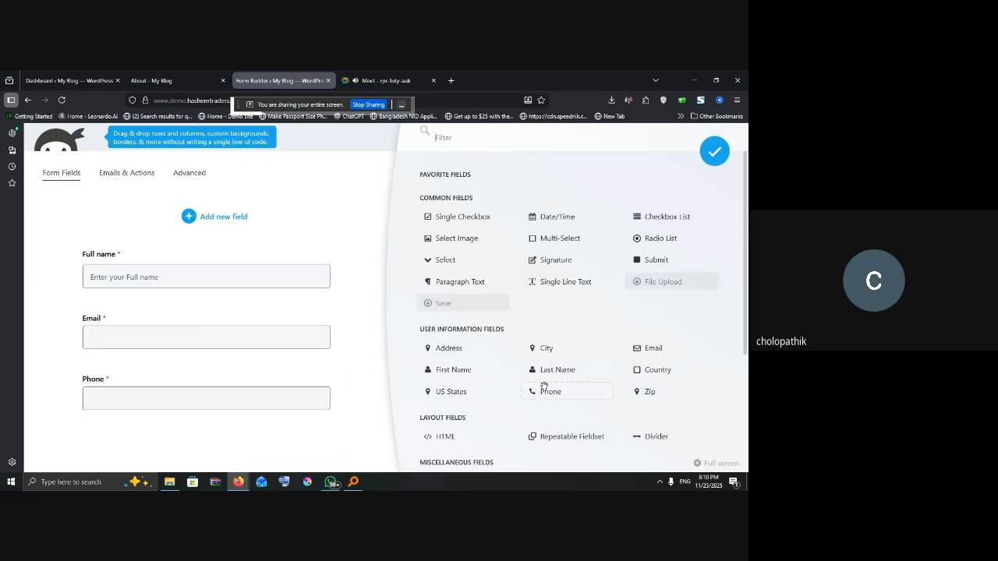
# Step: Add a Submit button below Phone and change its label from 'Submit' to 'Submission'
pyautogui.scroll(-2, 543, 384)
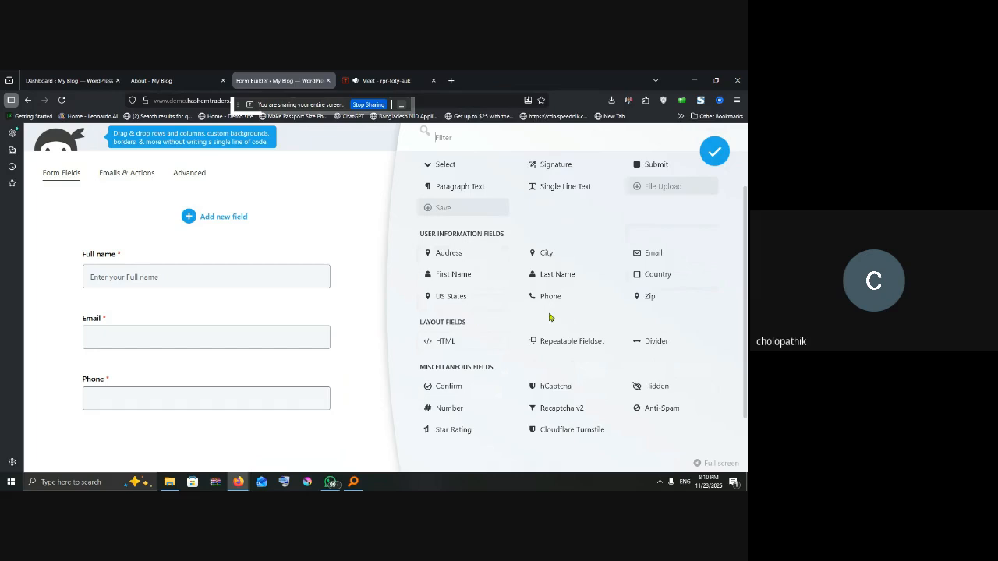
pyautogui.scroll(-1, 550, 320)
pyautogui.scroll(3, 556, 325)
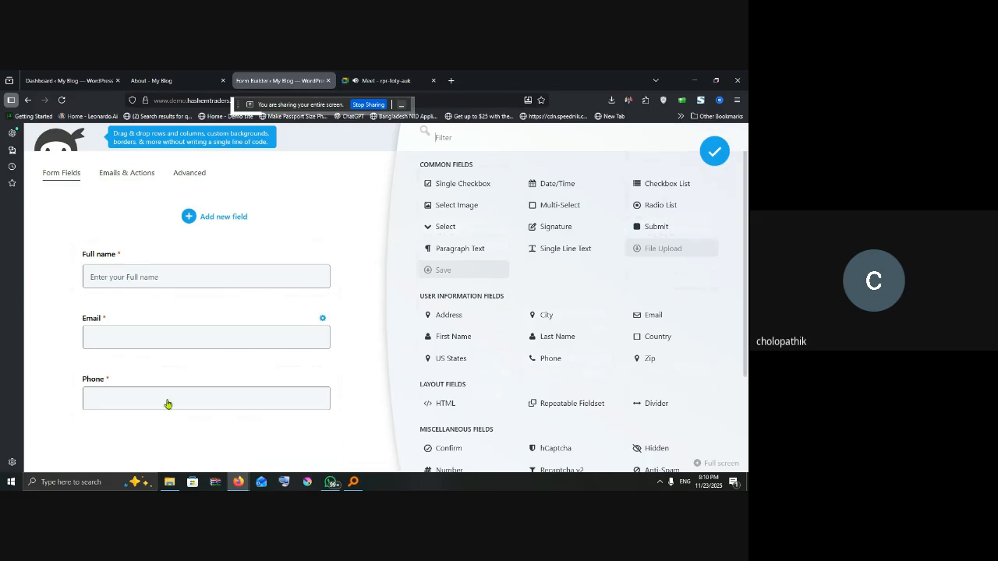
pyautogui.click(658, 226)
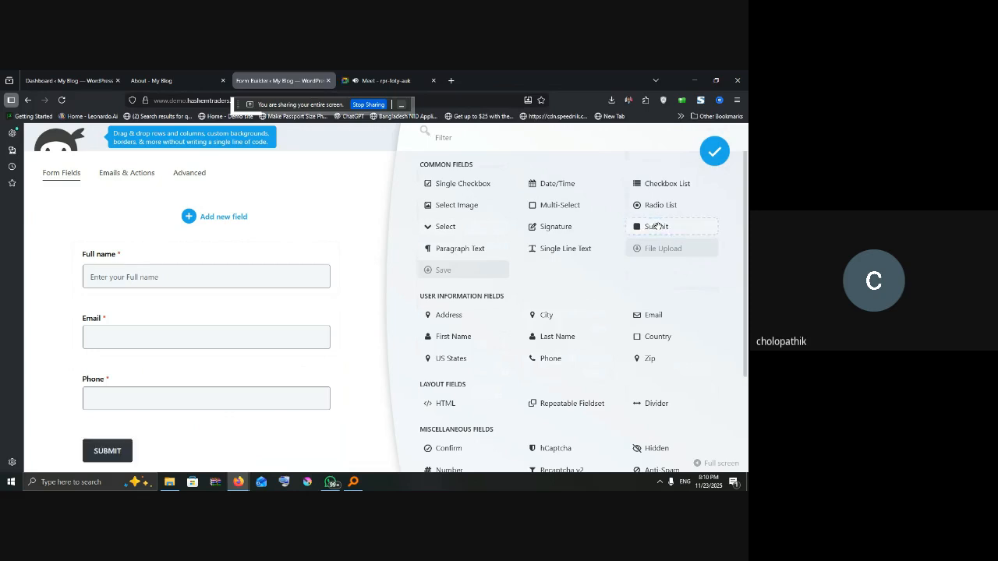
pyautogui.click(115, 451)
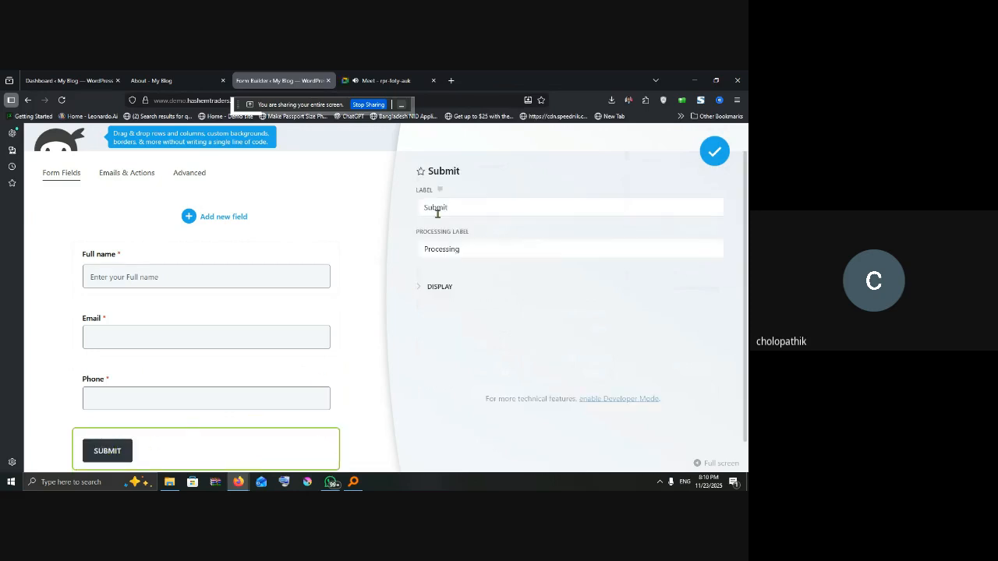
pyautogui.moveTo(463, 208); pyautogui.dragTo(397, 204)
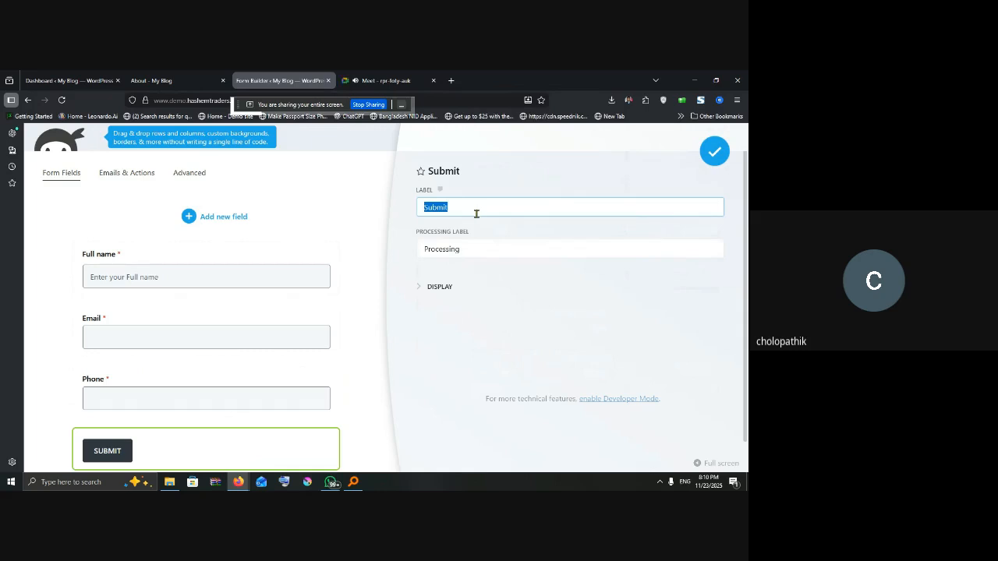
pyautogui.write('Submission')
pyautogui.click(472, 251)
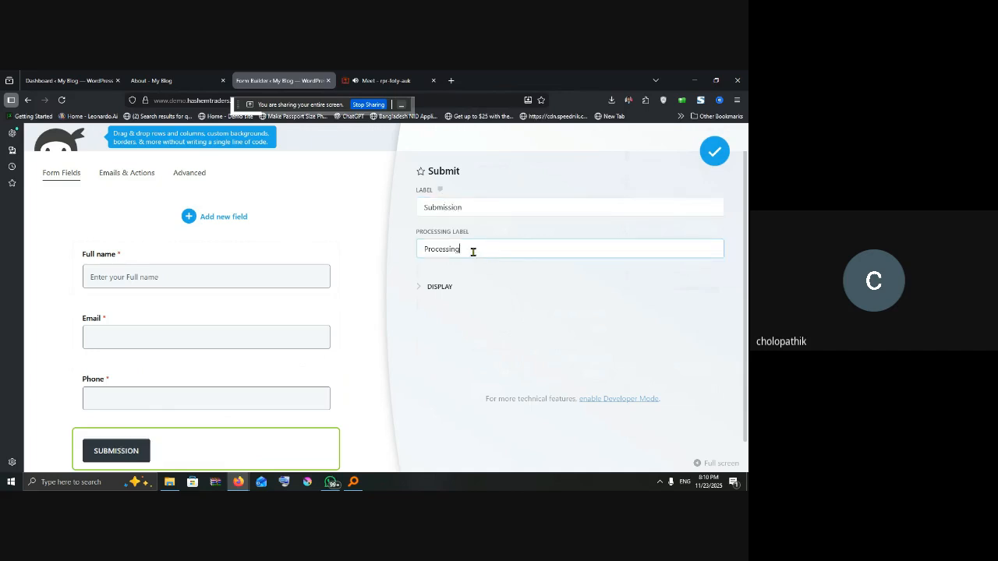
pyautogui.click(421, 301)
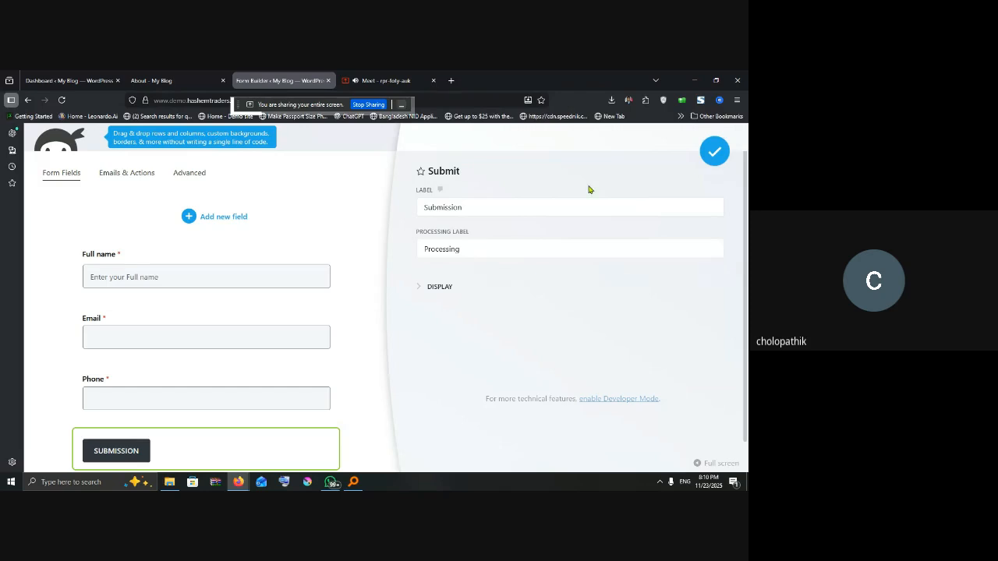
# Step: Add an Address field, move it above the Submission button, and make it required
pyautogui.click(222, 217)
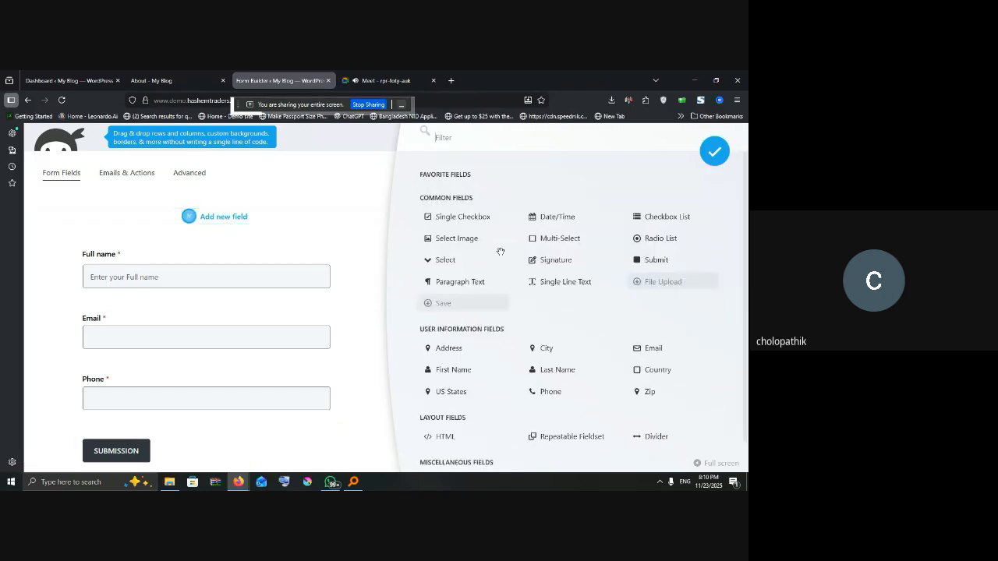
pyautogui.scroll(-1, 538, 310)
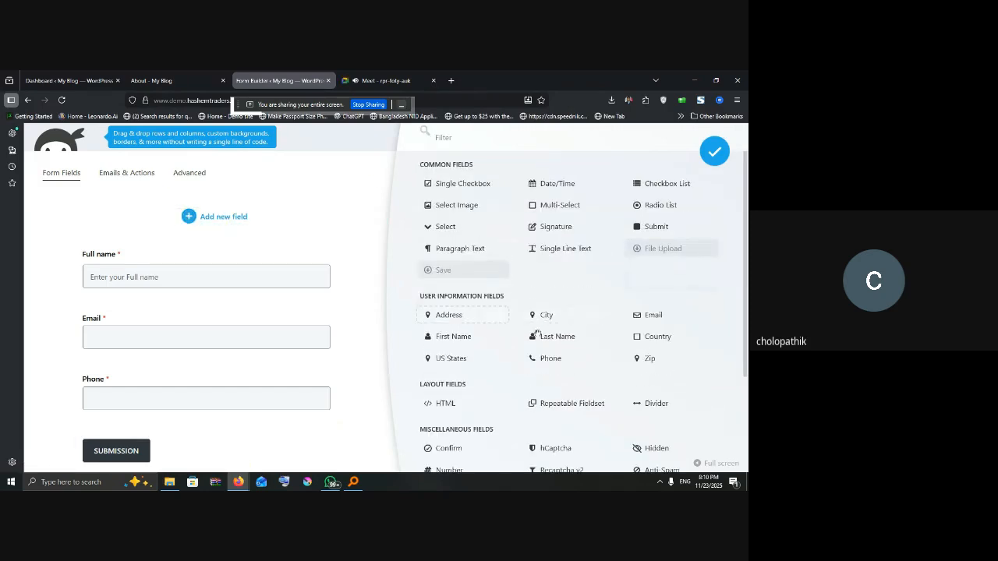
pyautogui.scroll(-1, 515, 349)
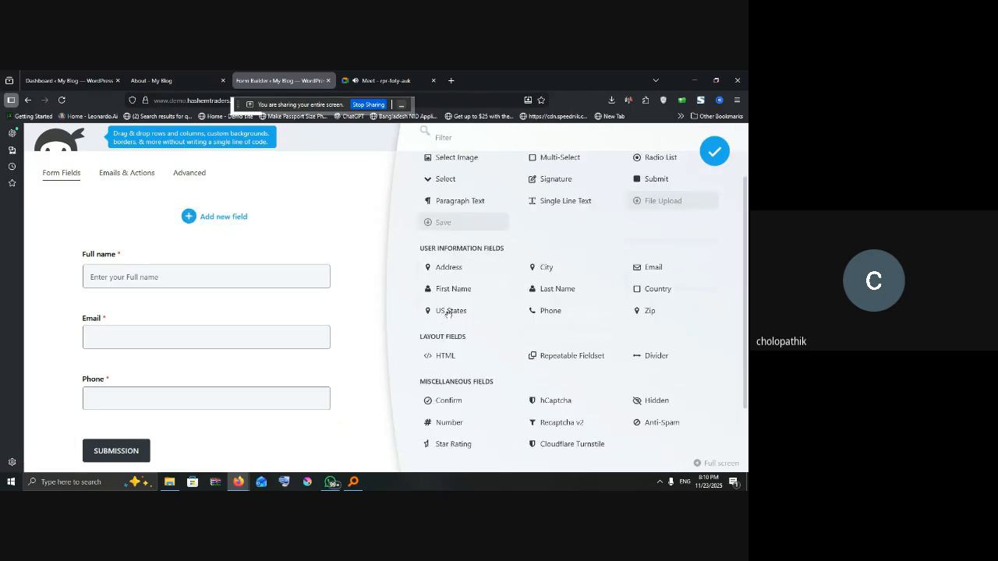
pyautogui.click(456, 267)
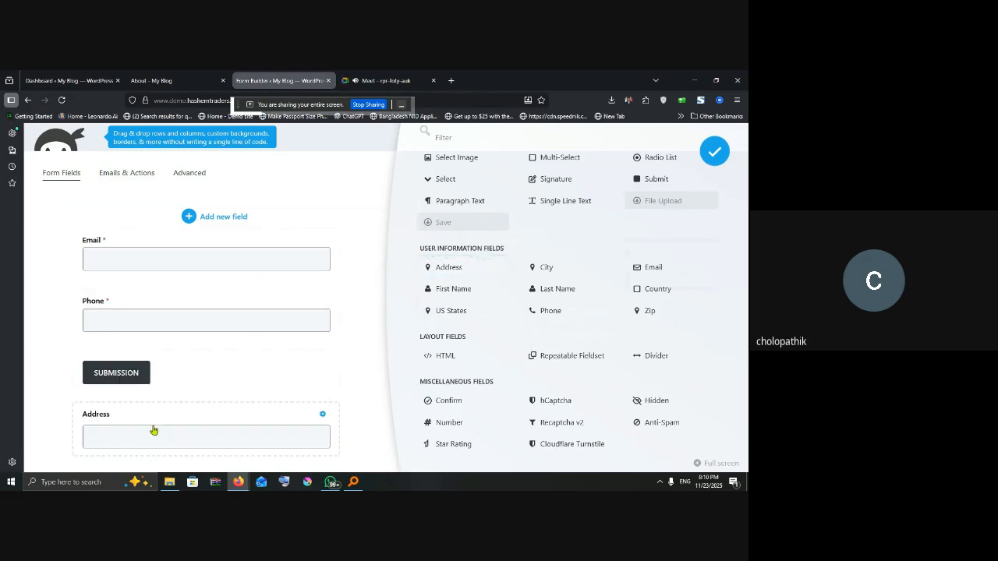
pyautogui.moveTo(164, 414); pyautogui.dragTo(157, 359)
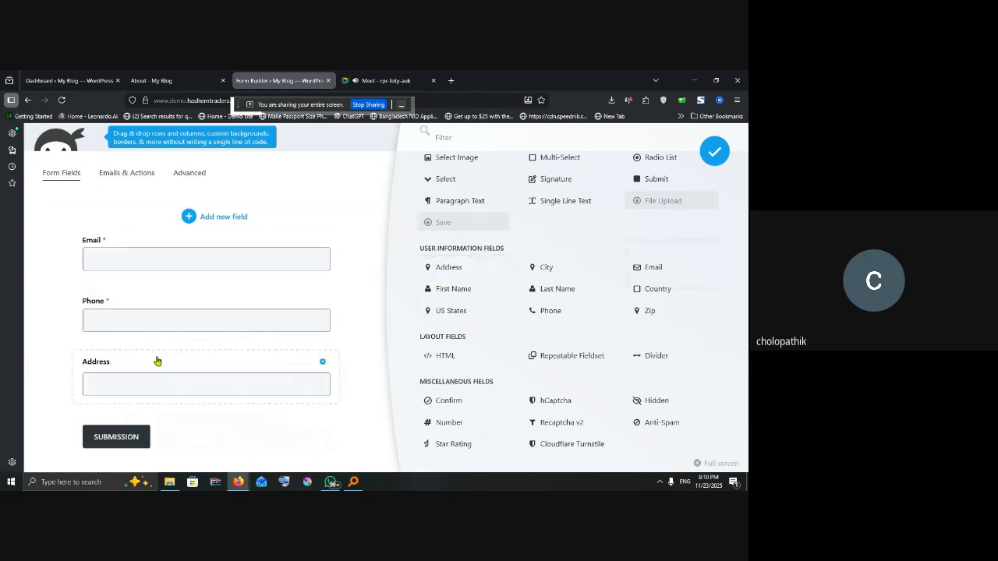
pyautogui.click(227, 368)
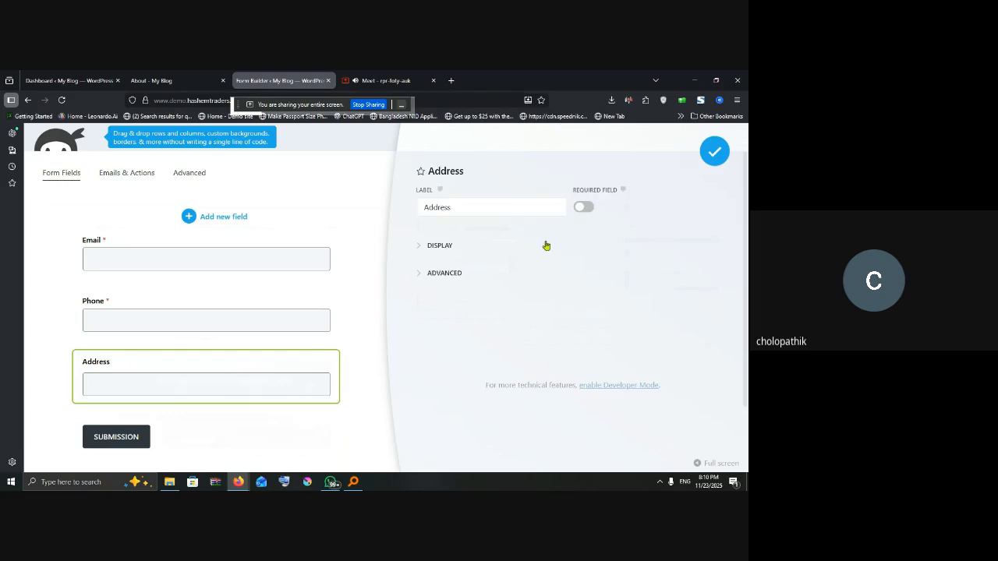
pyautogui.click(582, 208)
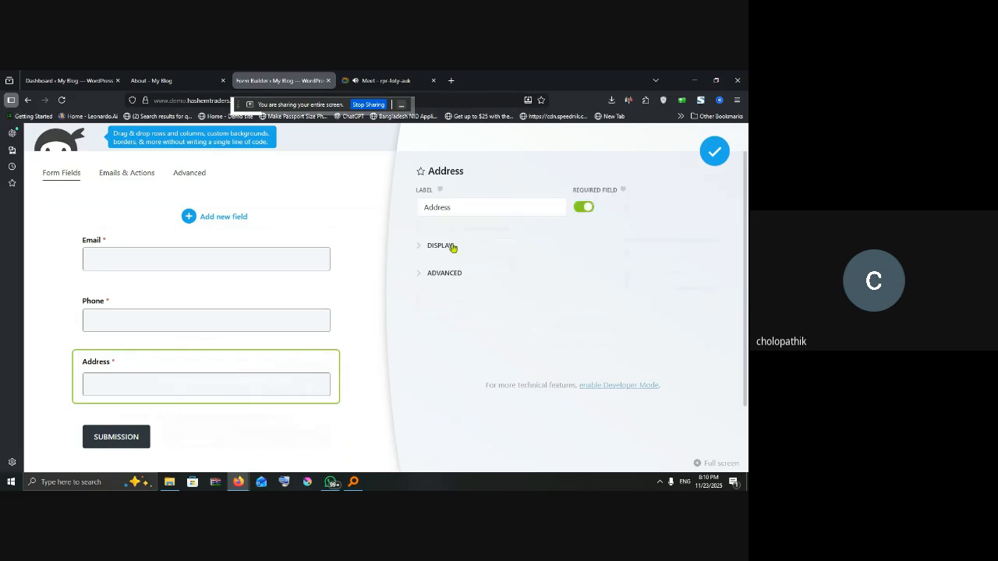
pyautogui.click(454, 247)
pyautogui.click(454, 247)
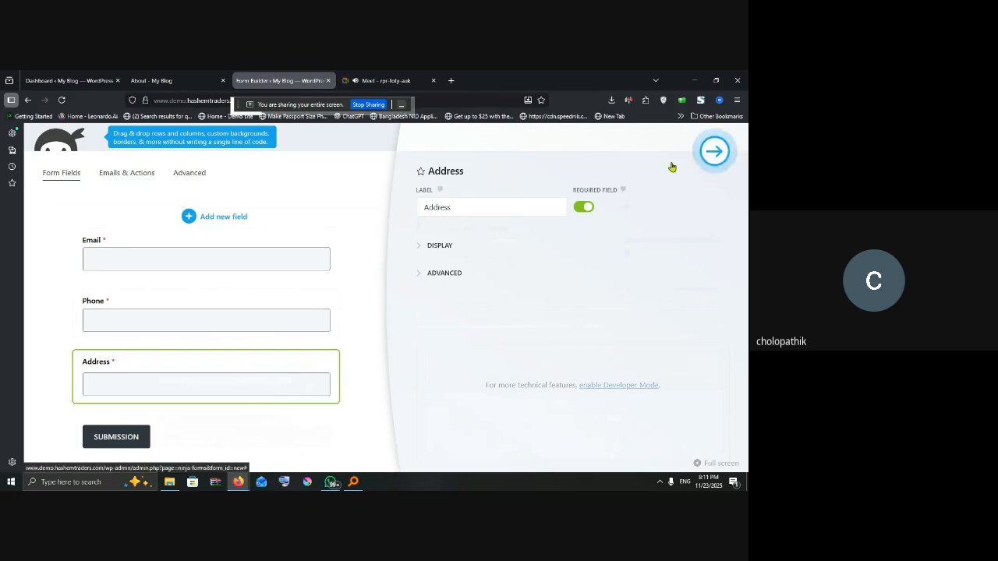
pyautogui.click(714, 151)
# Step: Add a Country field above the Submission button
pyautogui.click(405, 220)
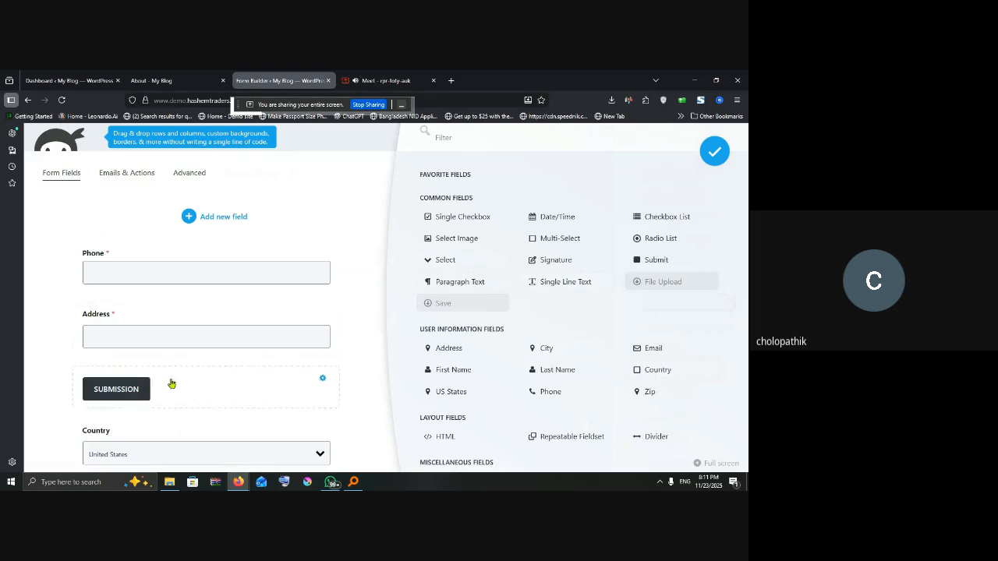
pyautogui.moveTo(171, 442); pyautogui.dragTo(160, 392)
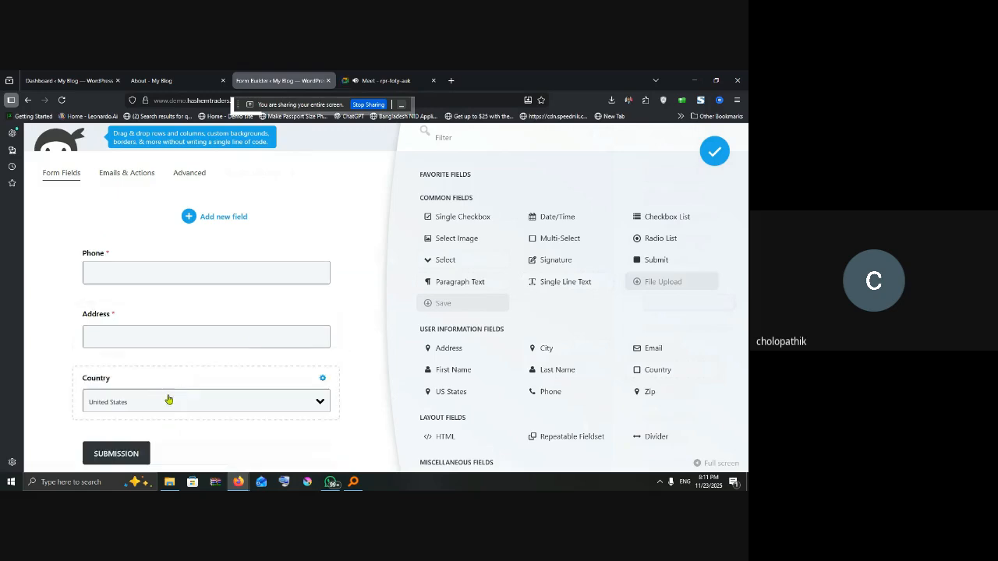
pyautogui.click(179, 398)
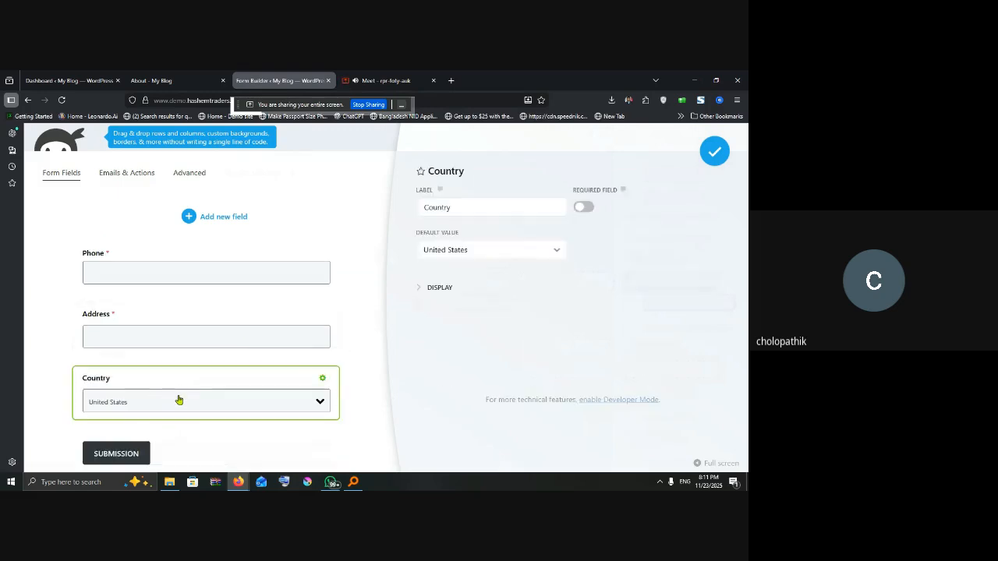
# Step: Set the Country default to Bangladesh, make it required, and expand its Display options
pyautogui.click(514, 254)
pyautogui.write('ban')
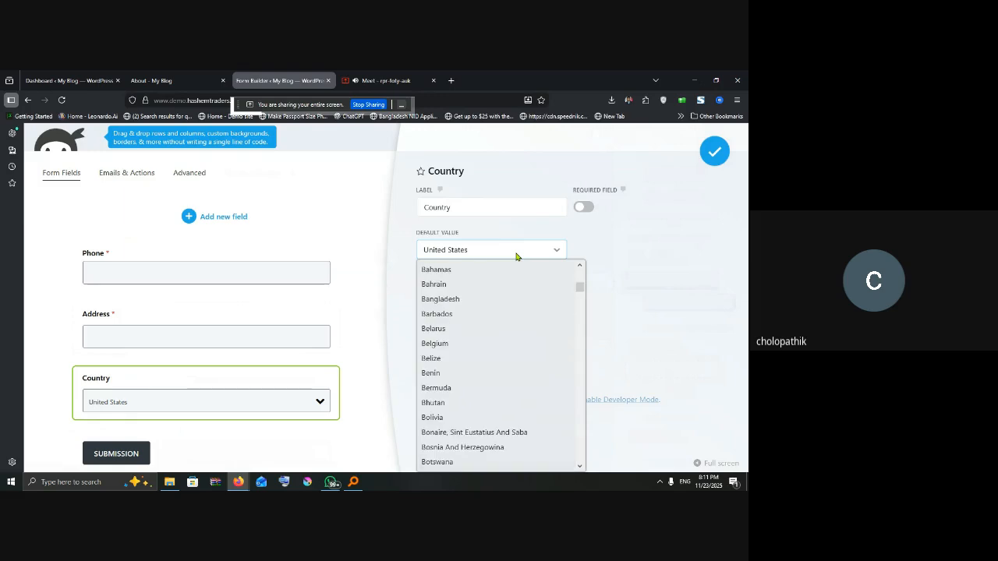
pyautogui.press('Return')
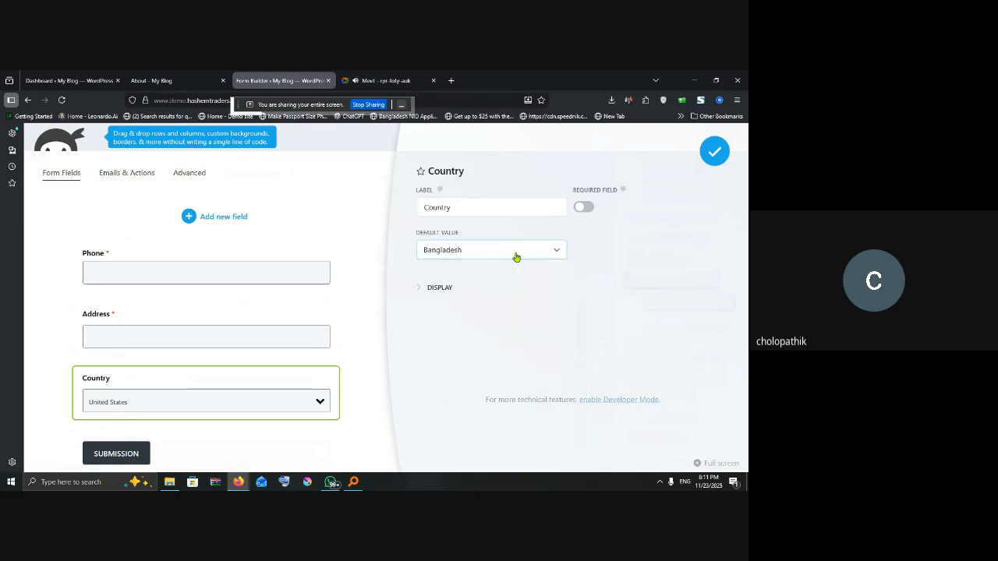
pyautogui.click(583, 207)
pyautogui.click(439, 287)
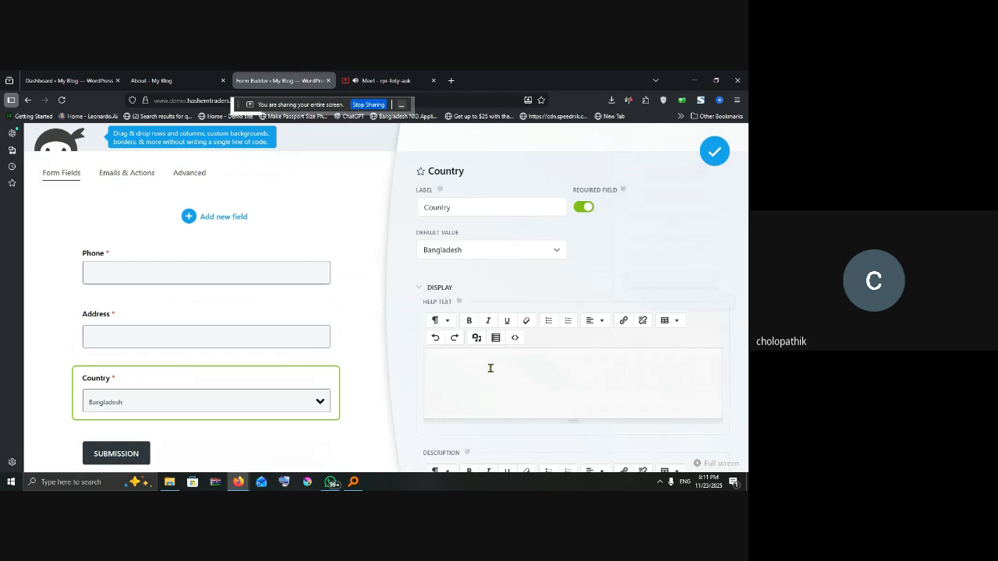
pyautogui.scroll(-1, 508, 374)
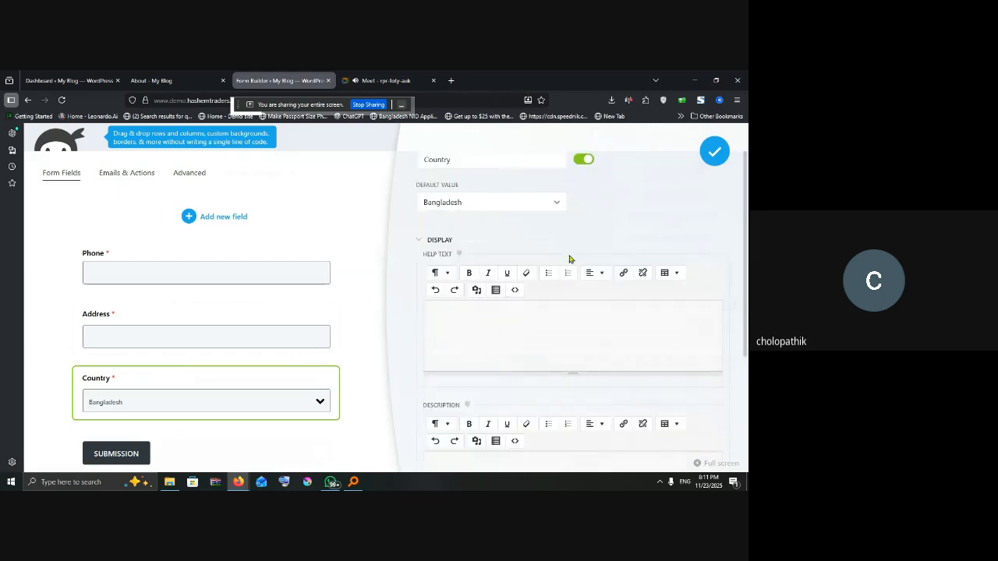
pyautogui.scroll(1, 588, 308)
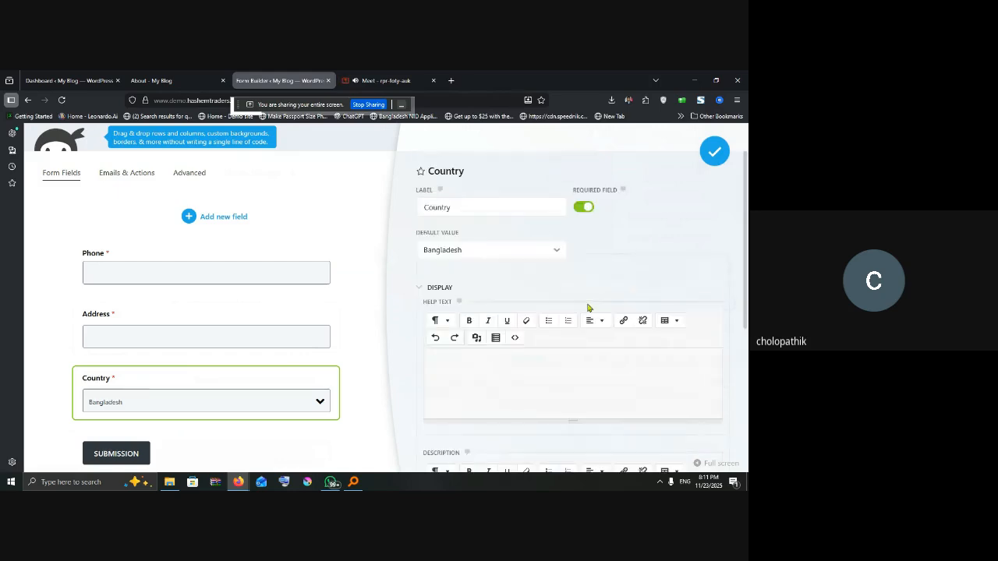
# Step: Place a US States dropdown under Country and change its label to 'District'
pyautogui.click(222, 218)
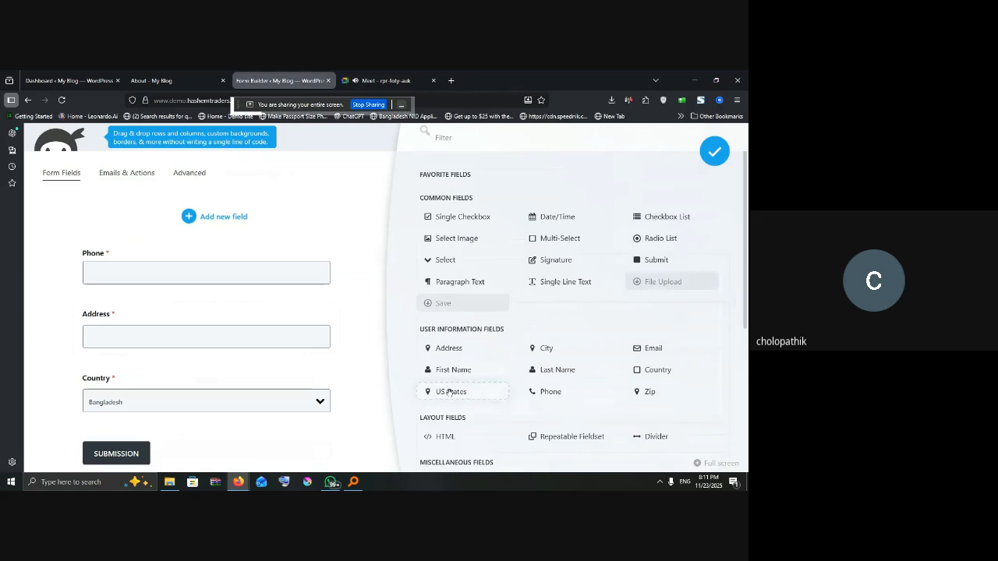
pyautogui.moveTo(450, 392); pyautogui.dragTo(188, 372)
pyautogui.click(172, 383)
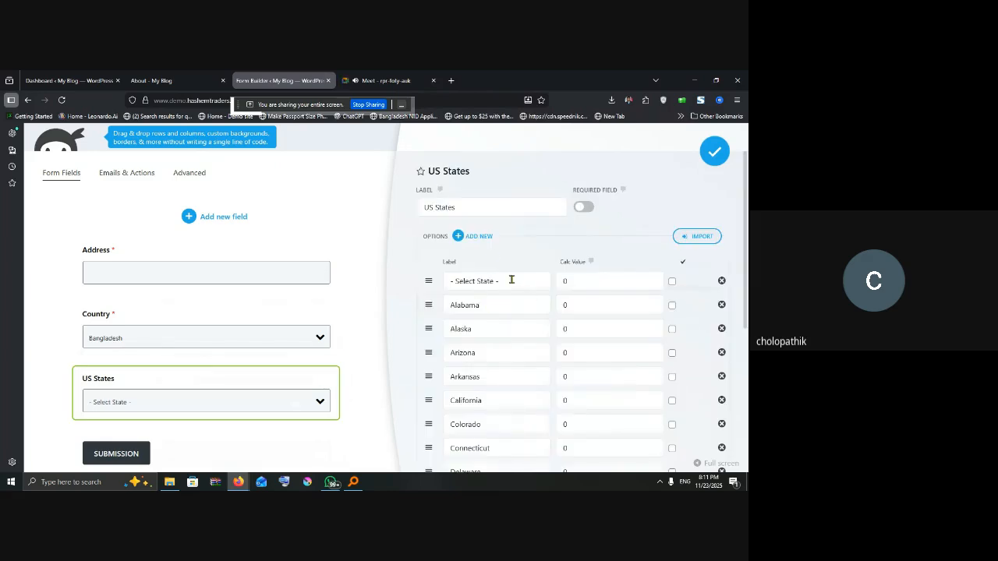
pyautogui.moveTo(461, 207); pyautogui.dragTo(412, 200)
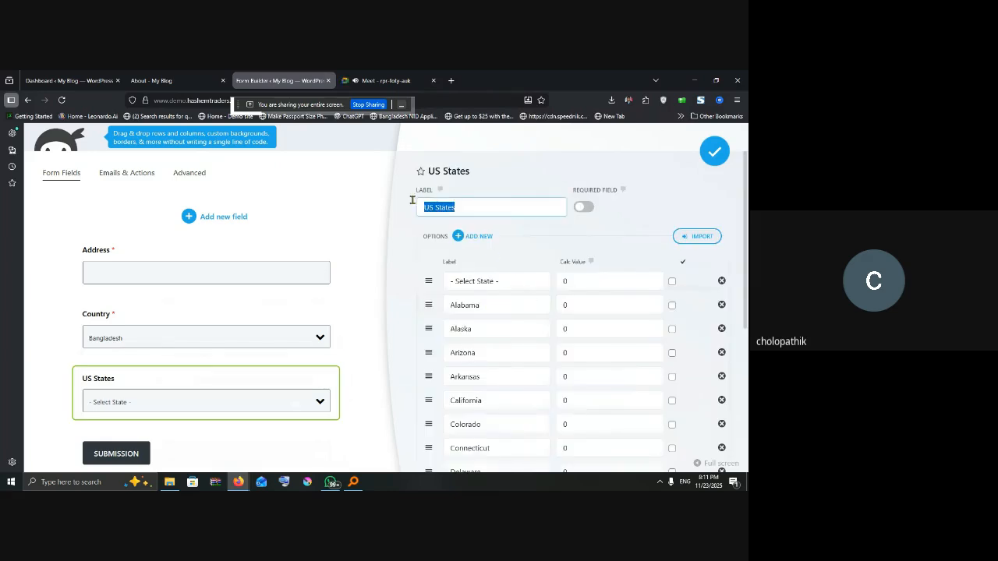
pyautogui.press('BackSpace')
pyautogui.write('District')
pyautogui.click(500, 282)
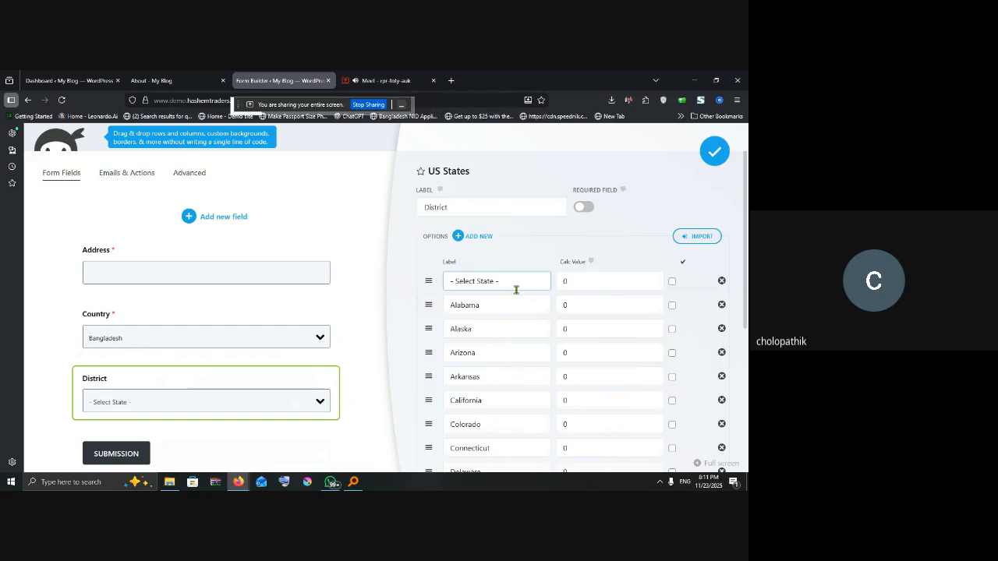
pyautogui.scroll(-1, 520, 288)
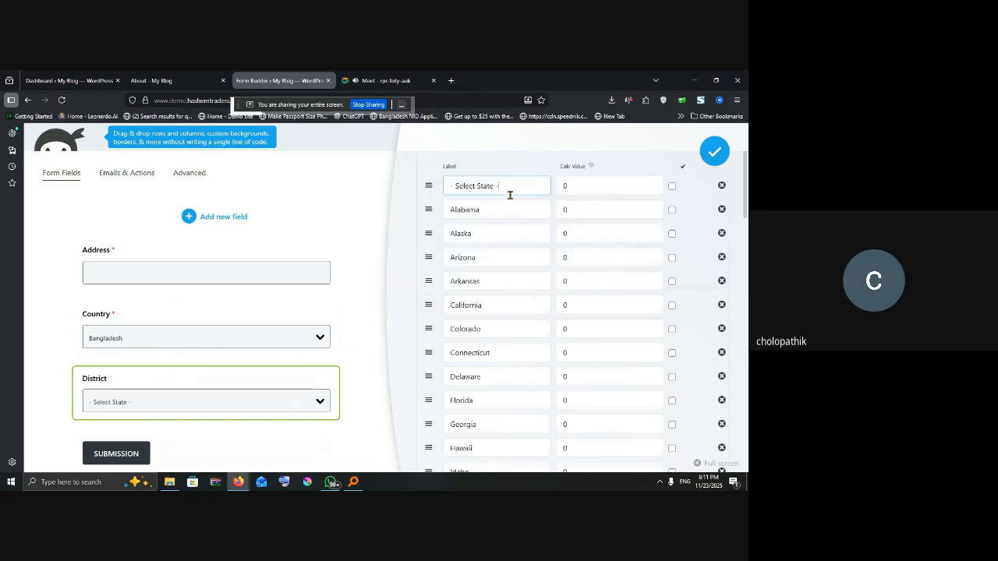
pyautogui.scroll(1, 484, 203)
# Step: Rename the first District options to '- Select District-', Pabna, Dhaka and Rangur
pyautogui.doubleClick(485, 281)
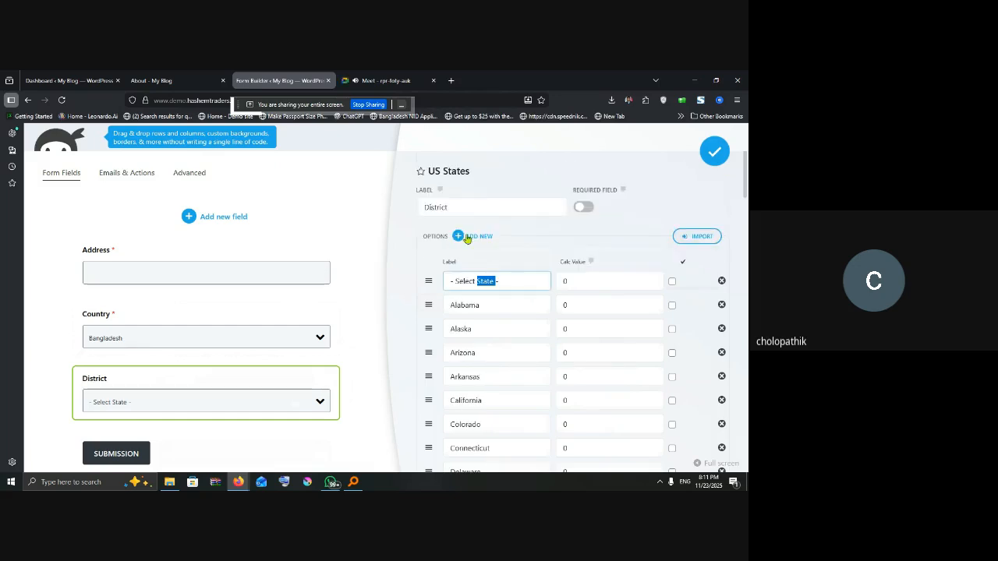
pyautogui.press('BackSpace')
pyautogui.press('BackSpace')
pyautogui.write('District')
pyautogui.doubleClick(473, 305)
pyautogui.write('Pana')
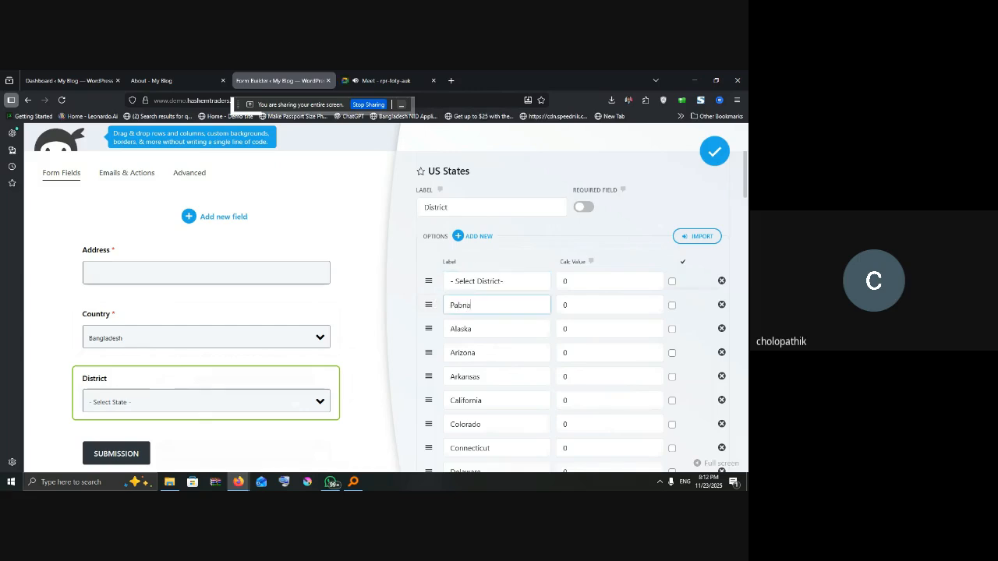
pyautogui.doubleClick(492, 335)
pyautogui.write('Dhaka')
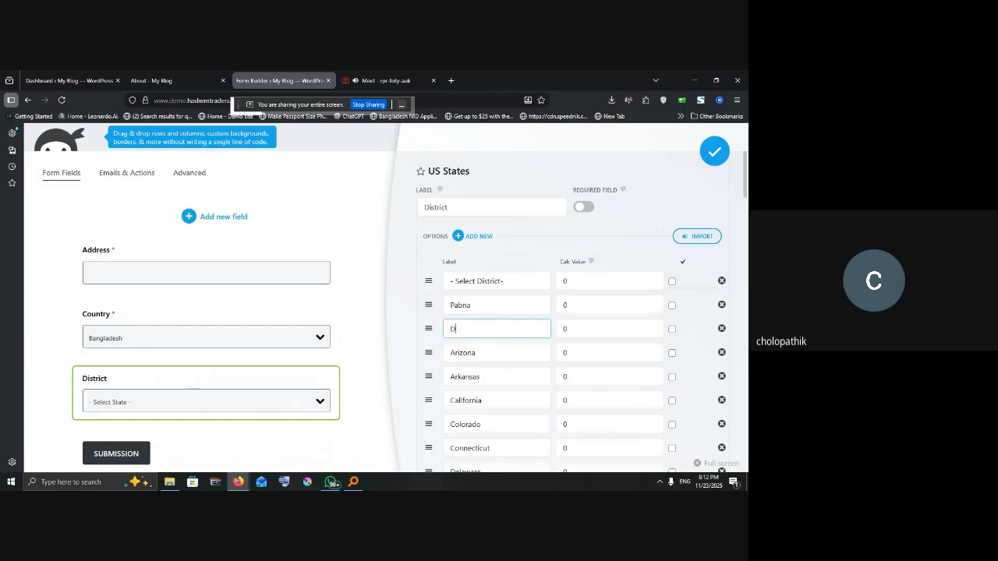
pyautogui.doubleClick(460, 352)
pyautogui.write('Ran')
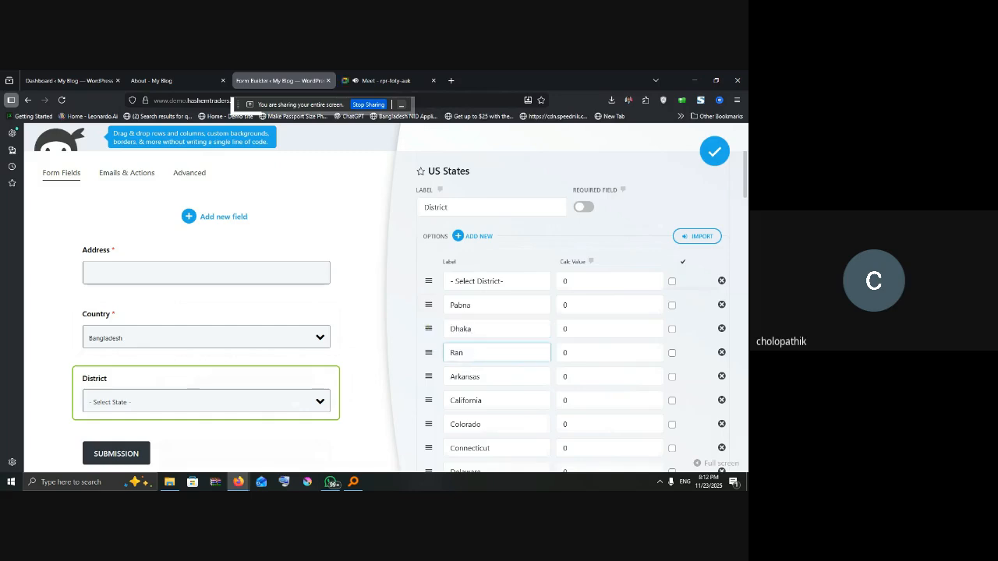
pyautogui.write('gur')
# Step: Replace the next two options with sylet and Feni
pyautogui.moveTo(478, 377); pyautogui.dragTo(430, 373)
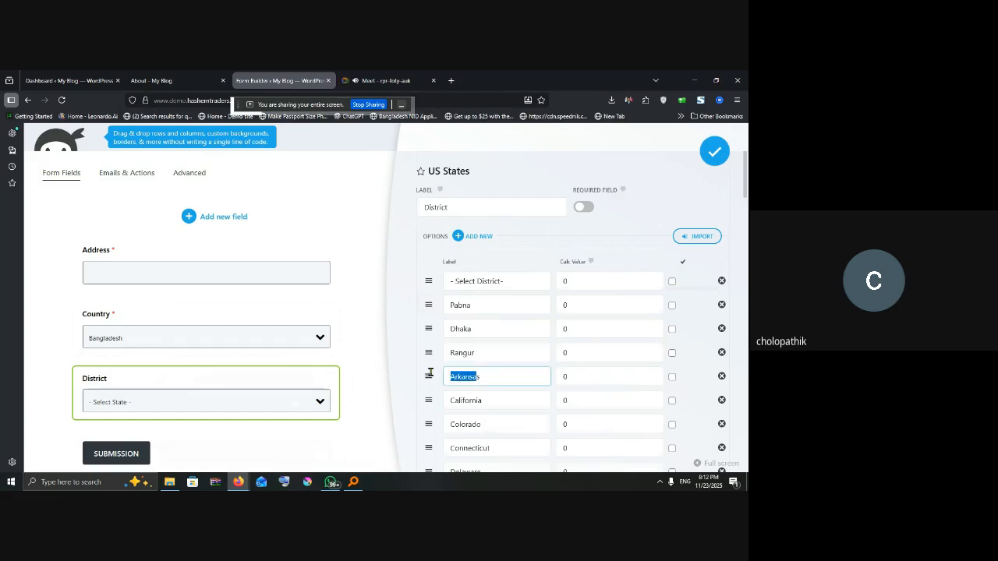
pyautogui.press('BackSpace')
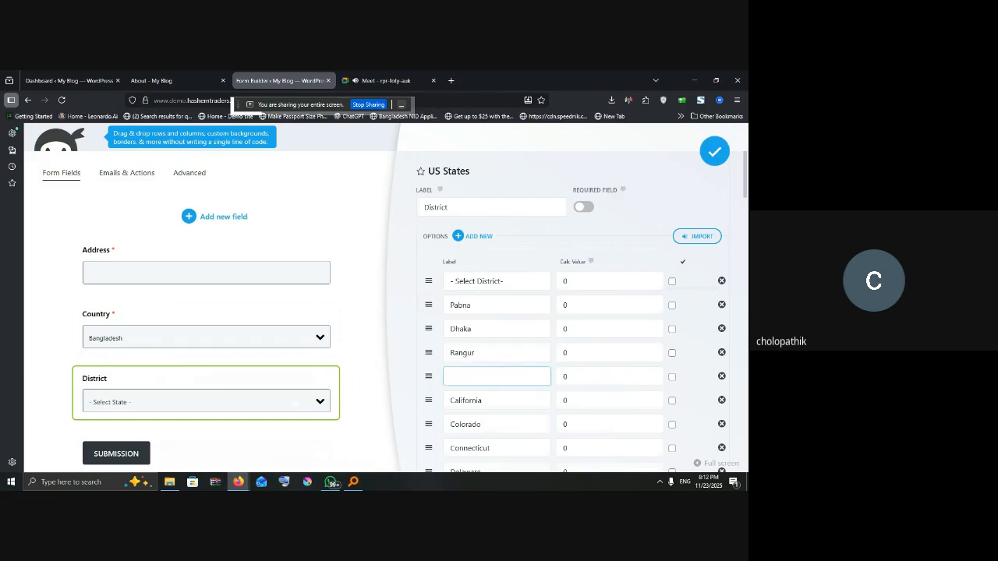
pyautogui.write('sylet')
pyautogui.scroll(-1, 534, 380)
pyautogui.moveTo(508, 353); pyautogui.dragTo(448, 352)
pyautogui.write('Feni')
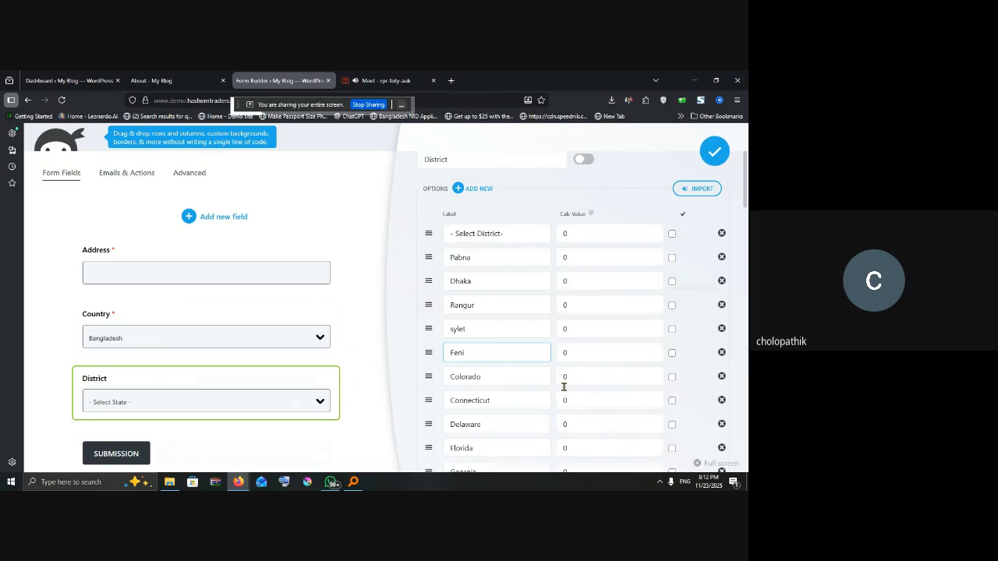
pyautogui.scroll(-12, 502, 398)
pyautogui.scroll(15, 502, 399)
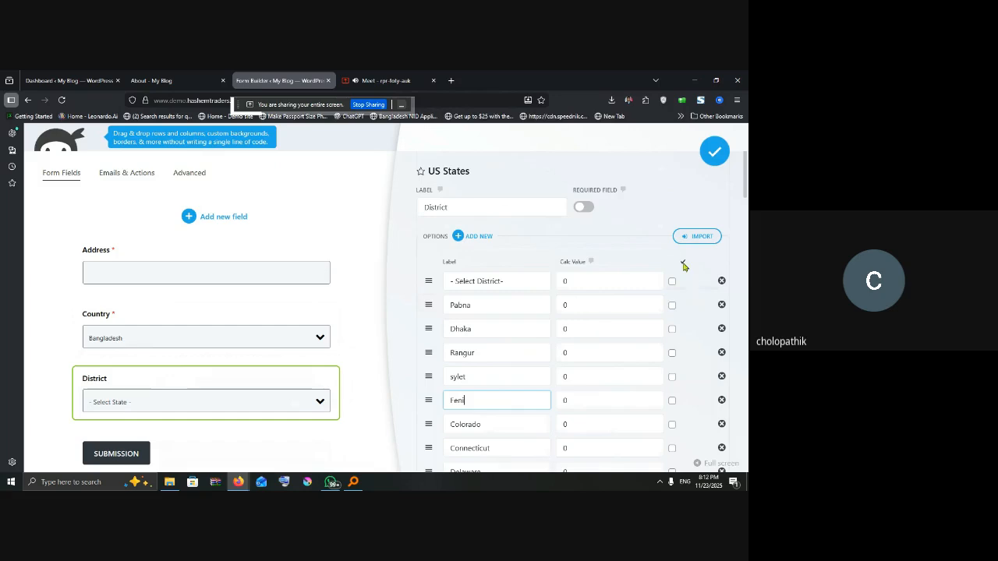
# Step: Dismiss the options import box and make the District field required
pyautogui.click(703, 237)
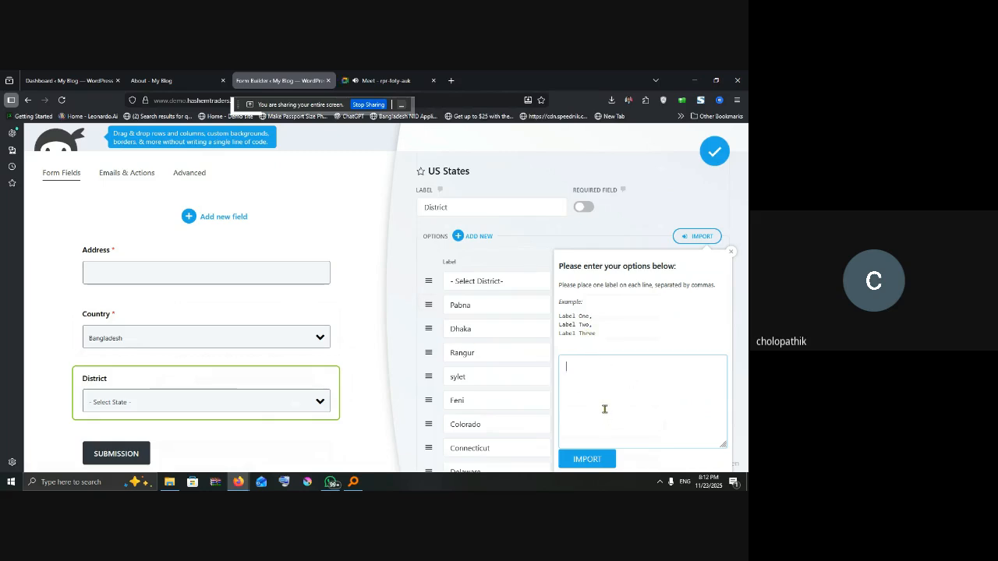
pyautogui.click(696, 236)
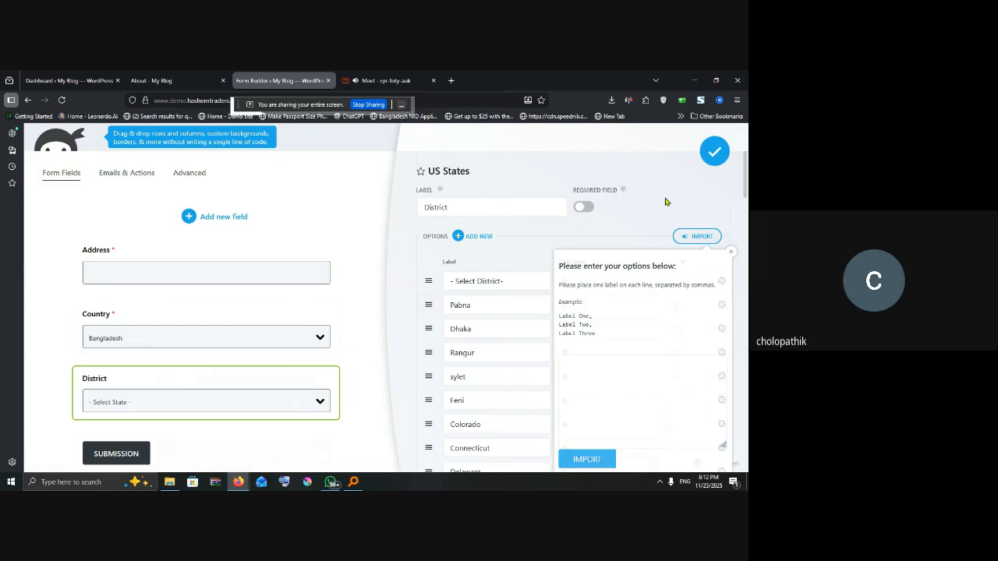
pyautogui.click(583, 206)
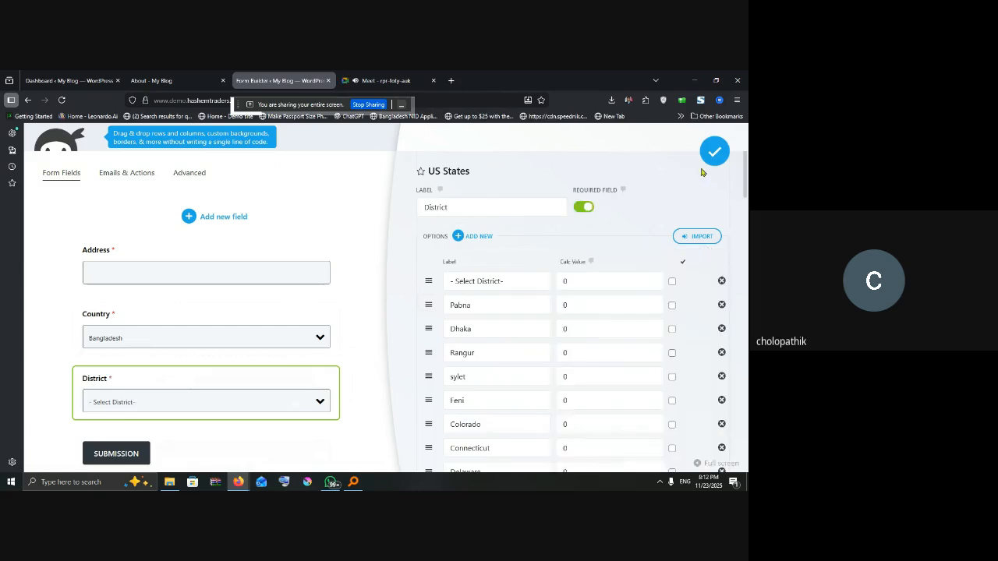
pyautogui.click(220, 220)
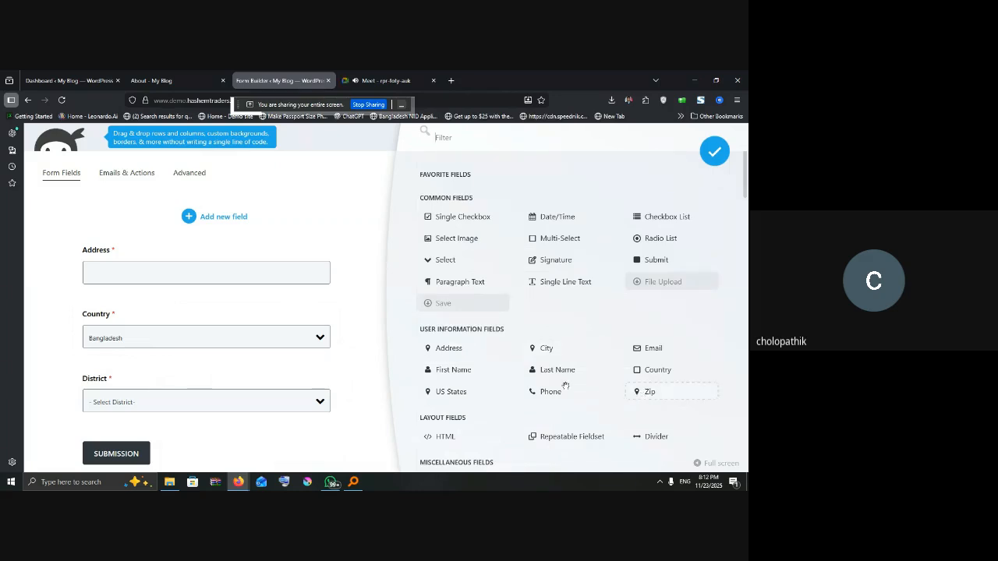
# Step: Add a City field above Submission, mark it required, and close its settings
pyautogui.scroll(-2, 417, 339)
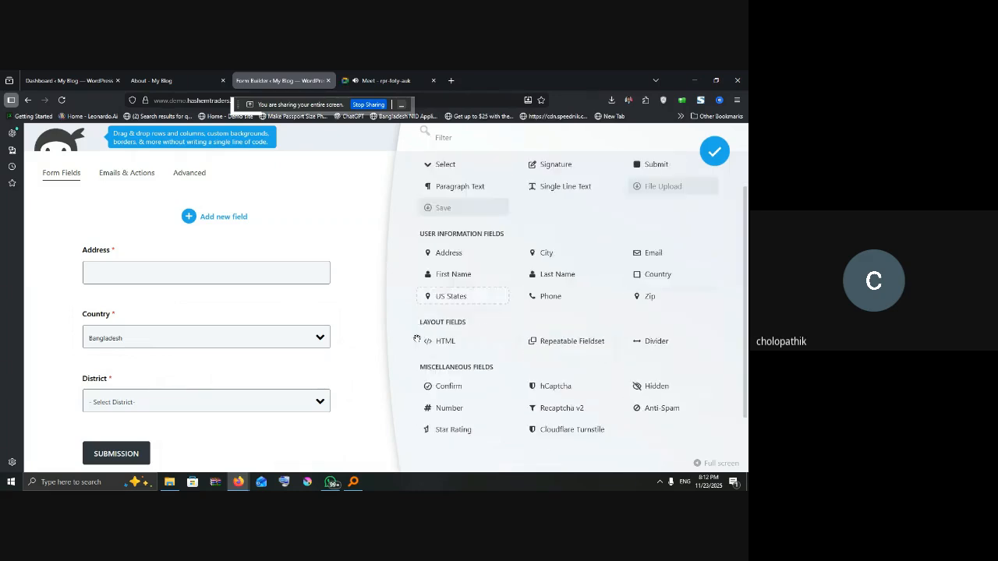
pyautogui.scroll(-1, 218, 363)
pyautogui.moveTo(149, 446); pyautogui.dragTo(184, 381)
pyautogui.click(185, 381)
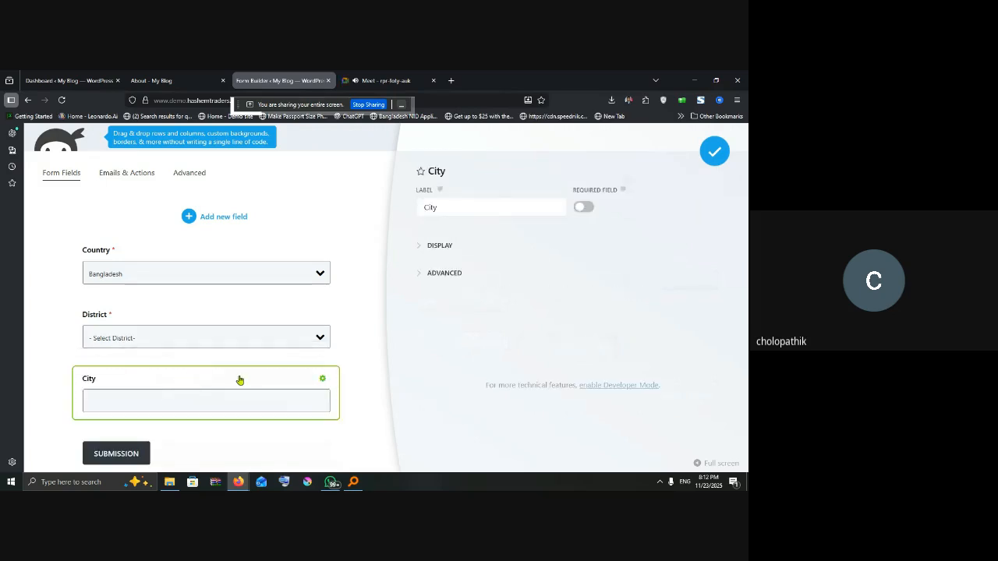
pyautogui.click(583, 207)
pyautogui.click(713, 151)
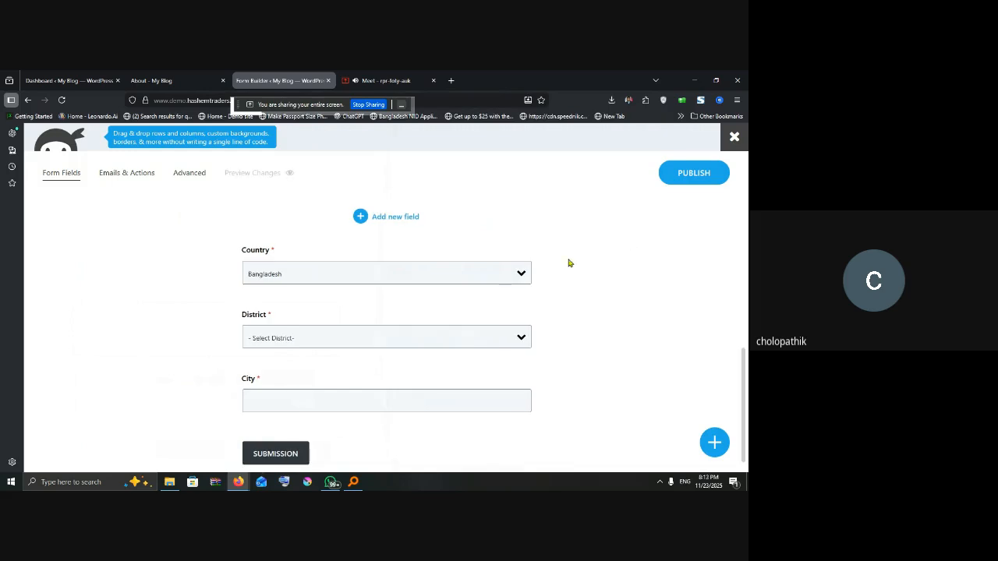
pyautogui.scroll(-1, 512, 323)
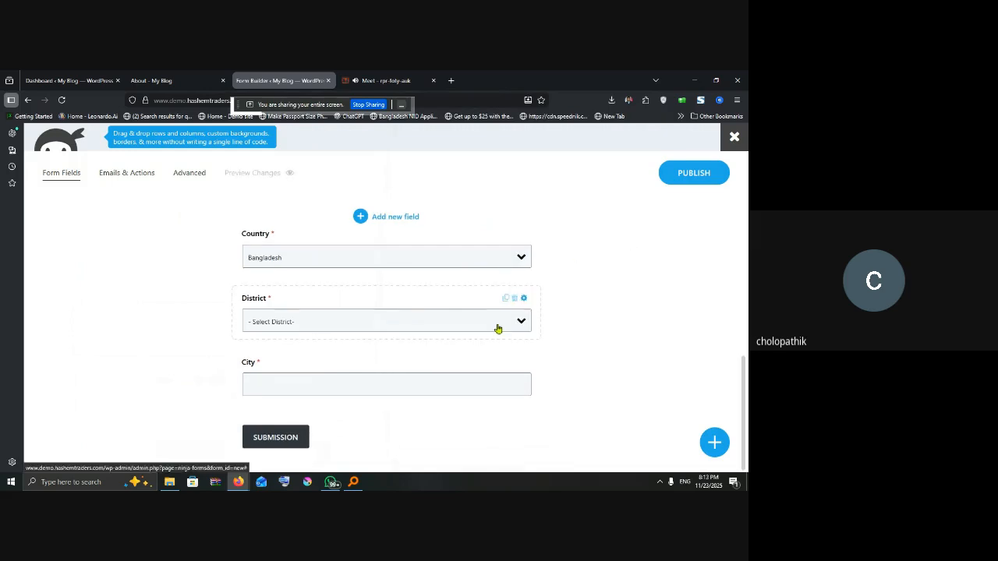
# Step: Add a Signature field below City and open its settings
pyautogui.click(379, 223)
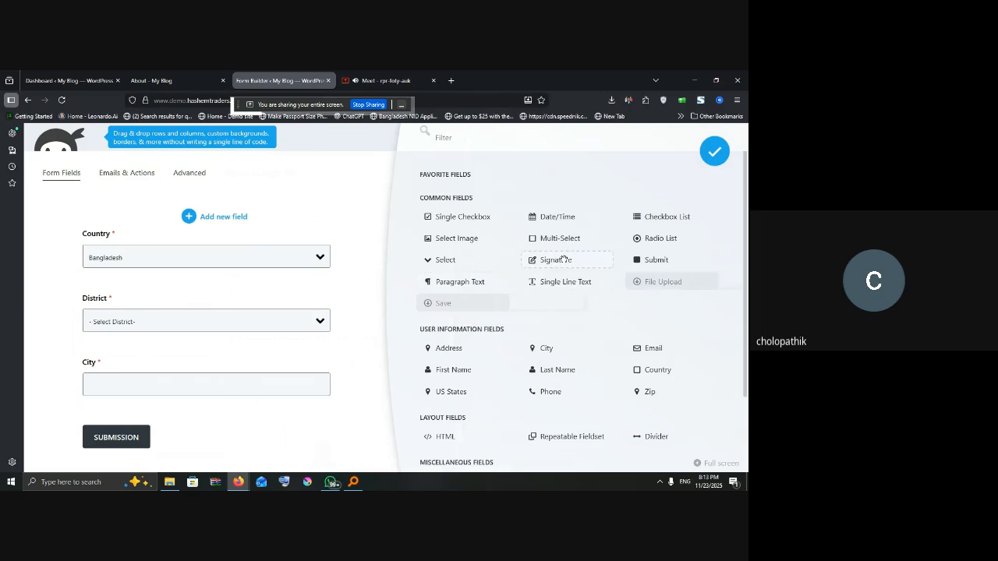
pyautogui.scroll(-3, 564, 259)
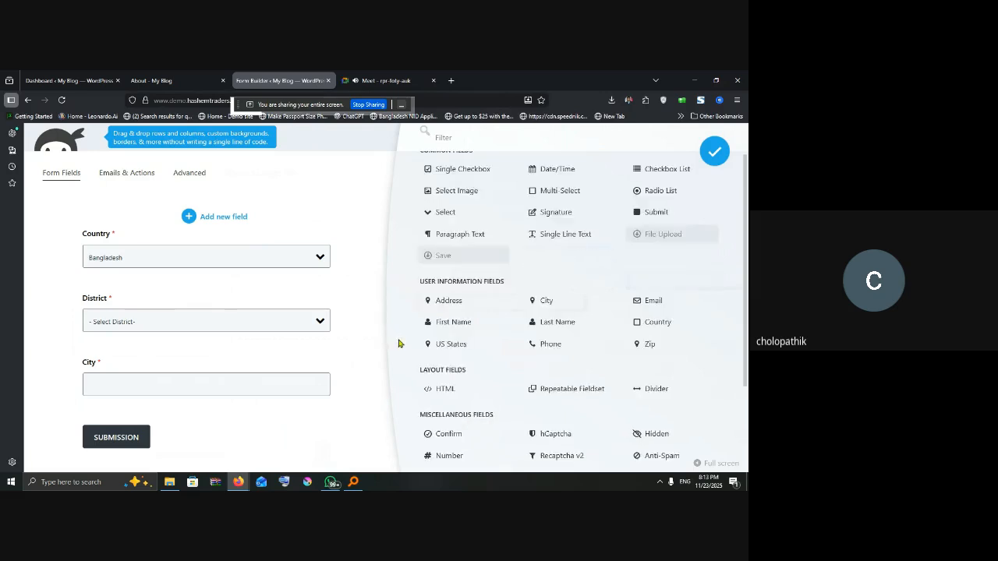
pyautogui.scroll(-1, 188, 408)
pyautogui.moveTo(161, 439)
pyautogui.mouseDown()
pyautogui.moveTo(162, 376)
pyautogui.moveTo(190, 383)
pyautogui.mouseUp()
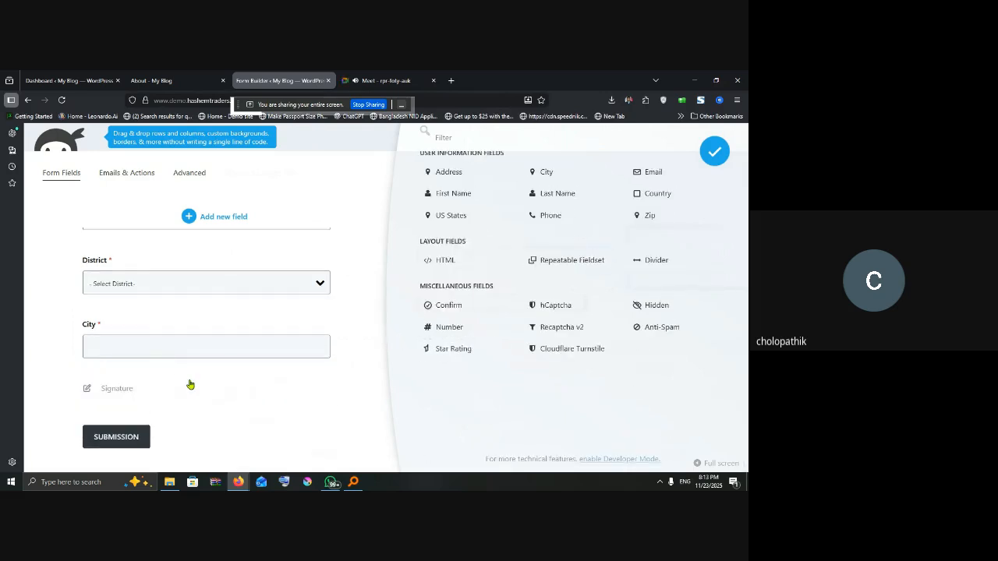
pyautogui.click(225, 397)
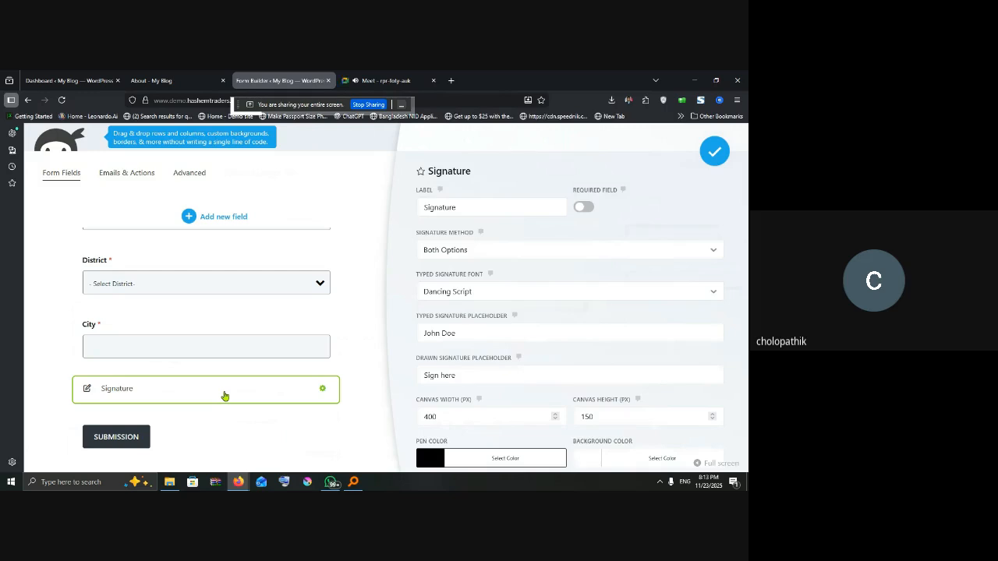
# Step: Keep the signature method on Both Options, make it required, and close the settings
pyautogui.click(490, 251)
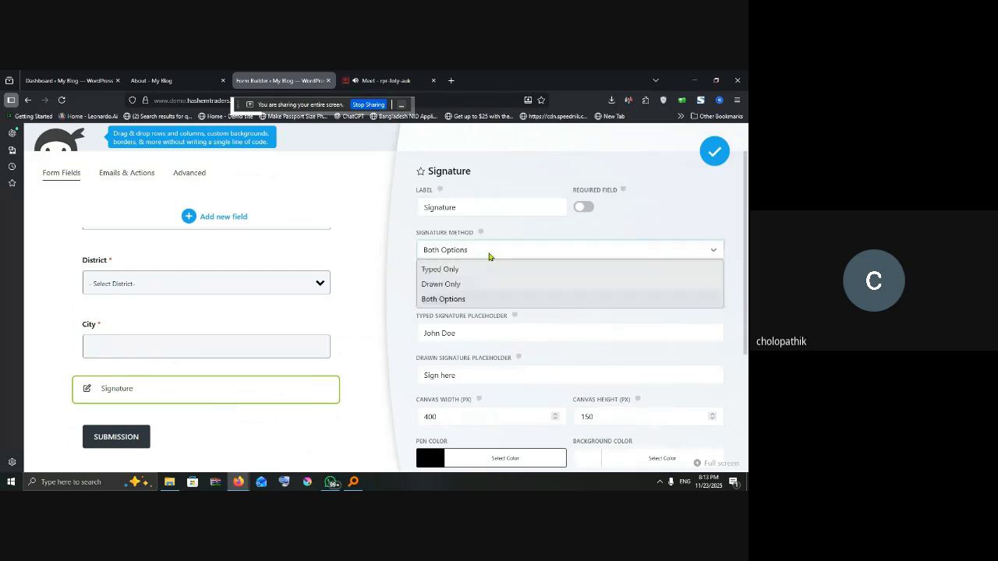
pyautogui.click(443, 298)
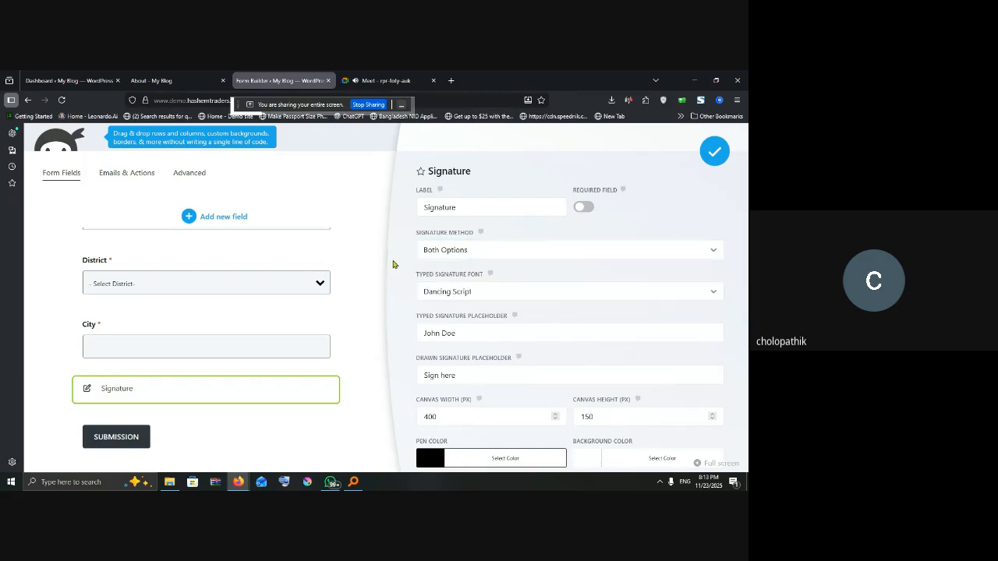
pyautogui.click(583, 208)
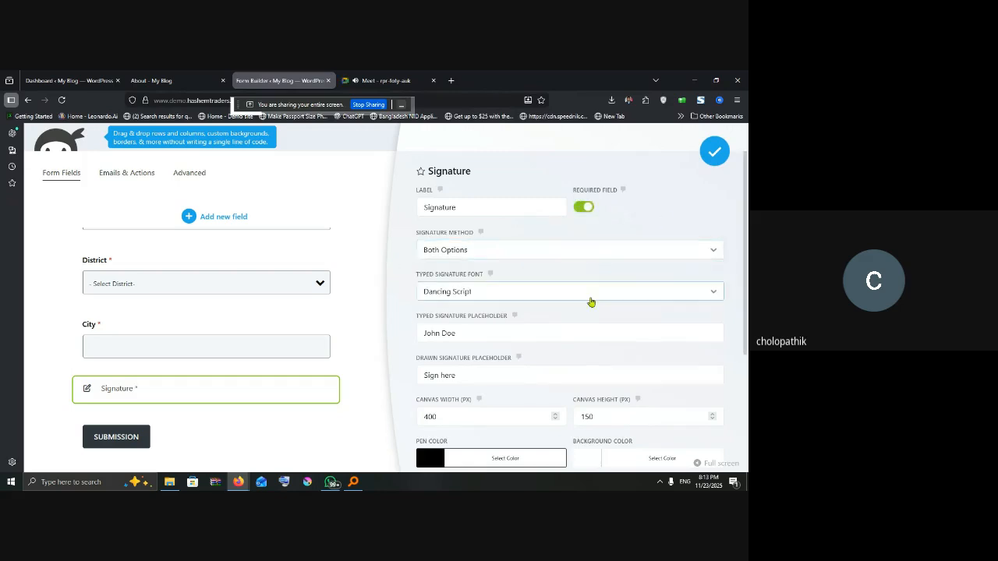
pyautogui.scroll(-3, 590, 301)
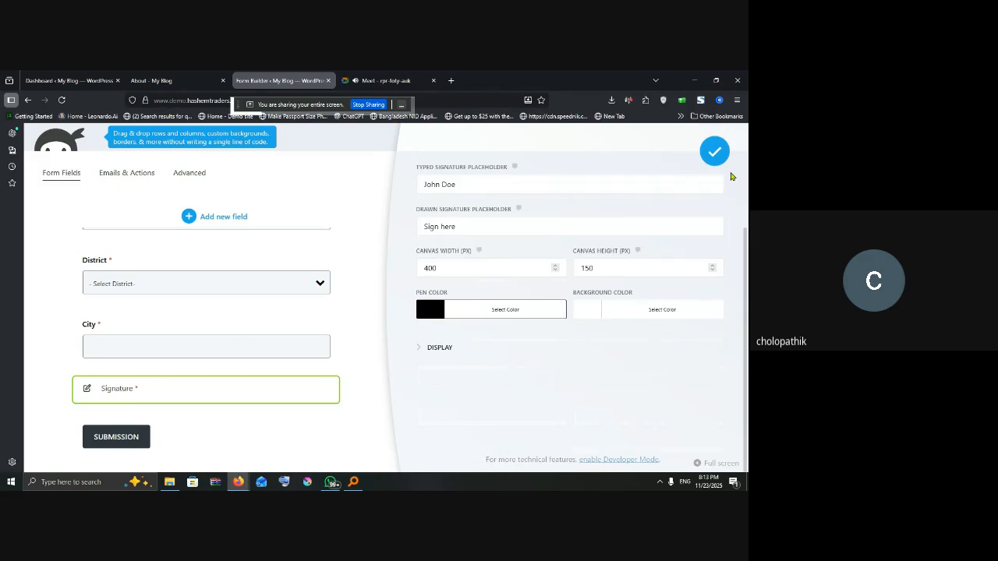
pyautogui.click(714, 152)
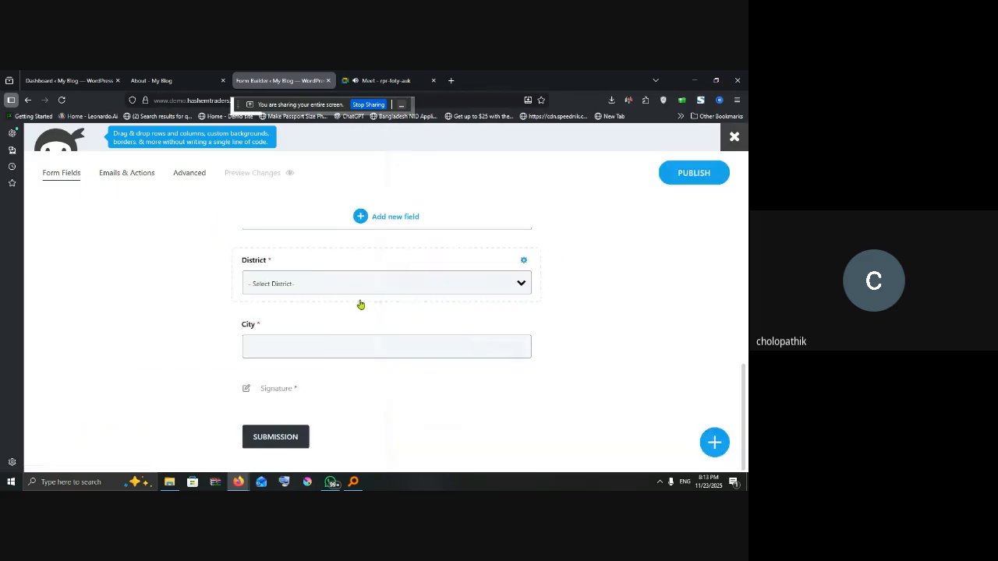
pyautogui.scroll(5, 378, 294)
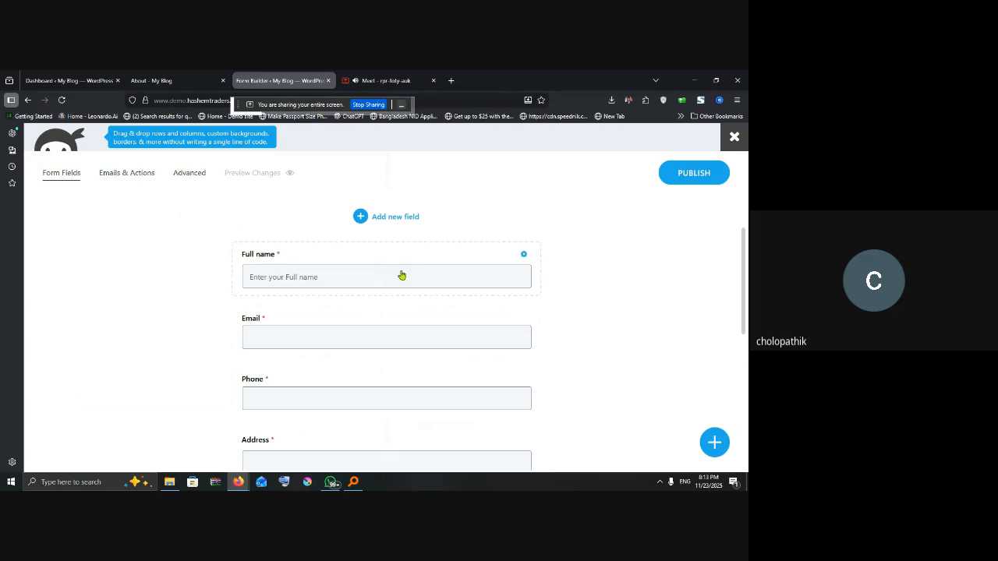
# Step: Start publishing the form and place the cursor in the Form Title field
pyautogui.scroll(-1, 402, 276)
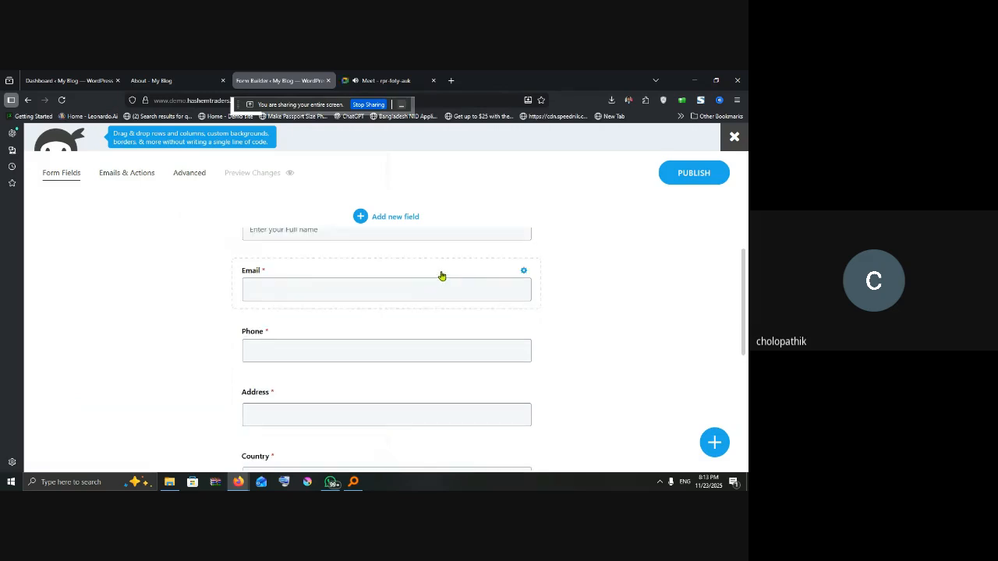
pyautogui.click(694, 173)
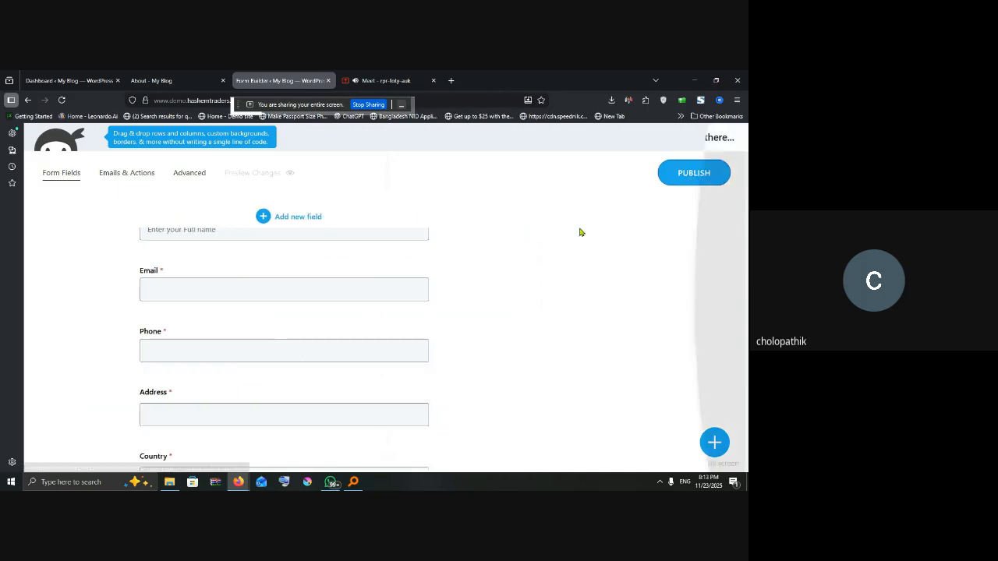
pyautogui.click(460, 178)
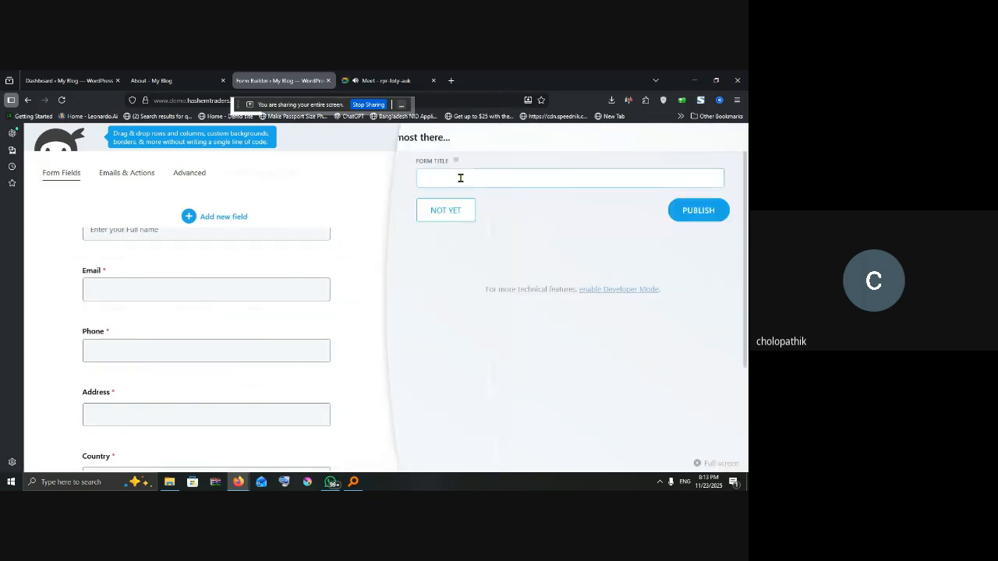
# Step: Publish the form as 'student form', copy its embed shortcode, and return to the About tab
pyautogui.write('t')
pyautogui.click(686, 210)
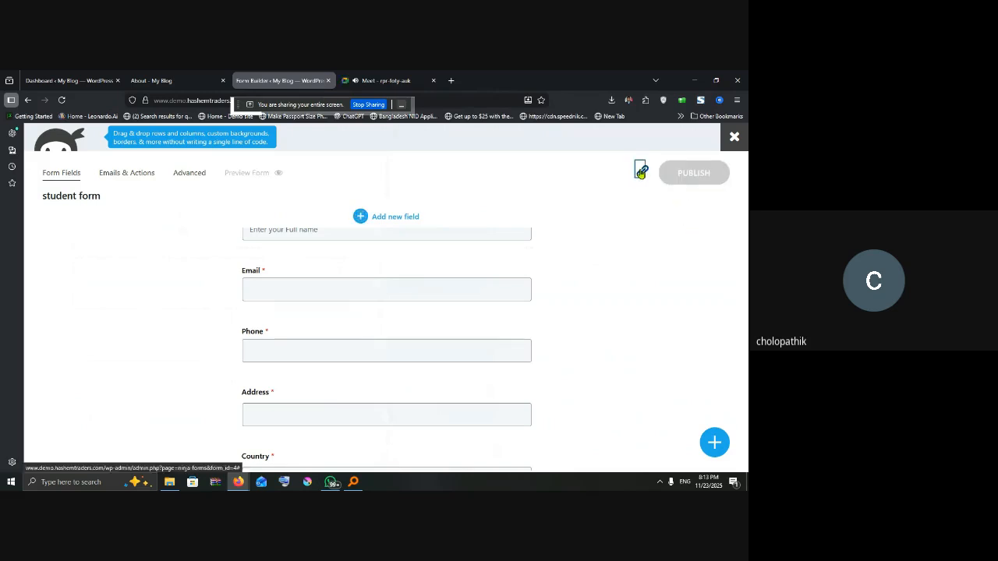
pyautogui.click(641, 173)
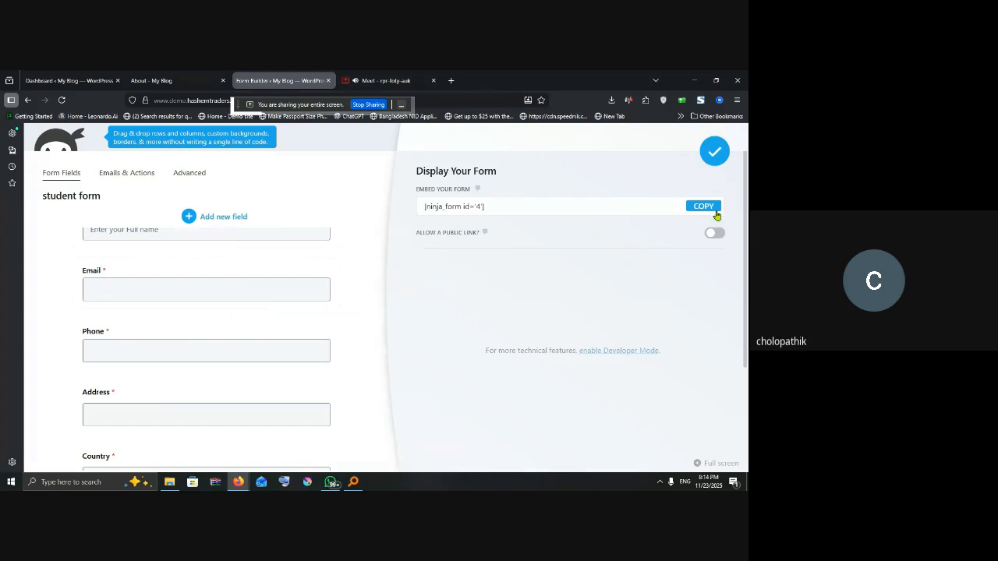
pyautogui.click(704, 207)
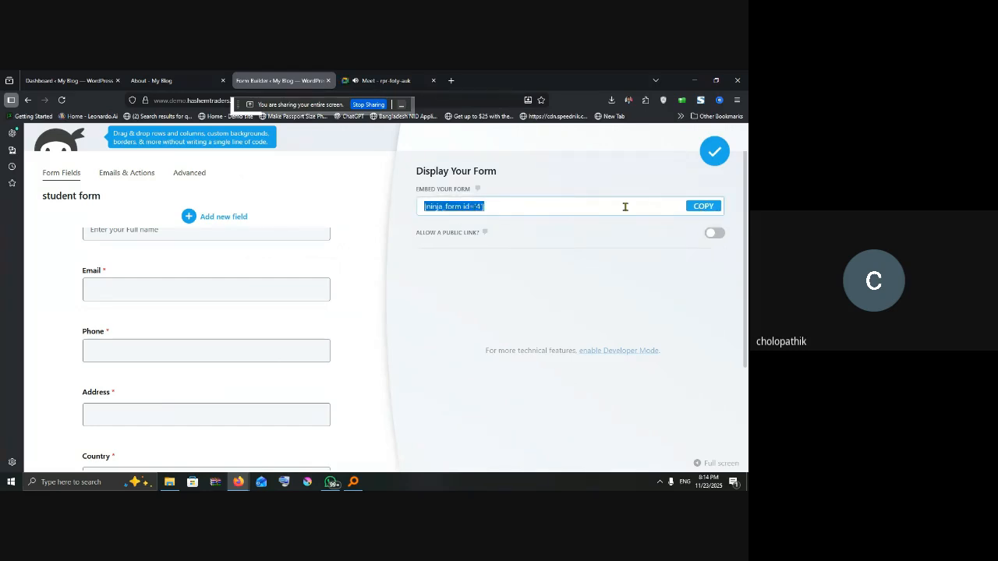
pyautogui.click(698, 207)
pyautogui.click(160, 80)
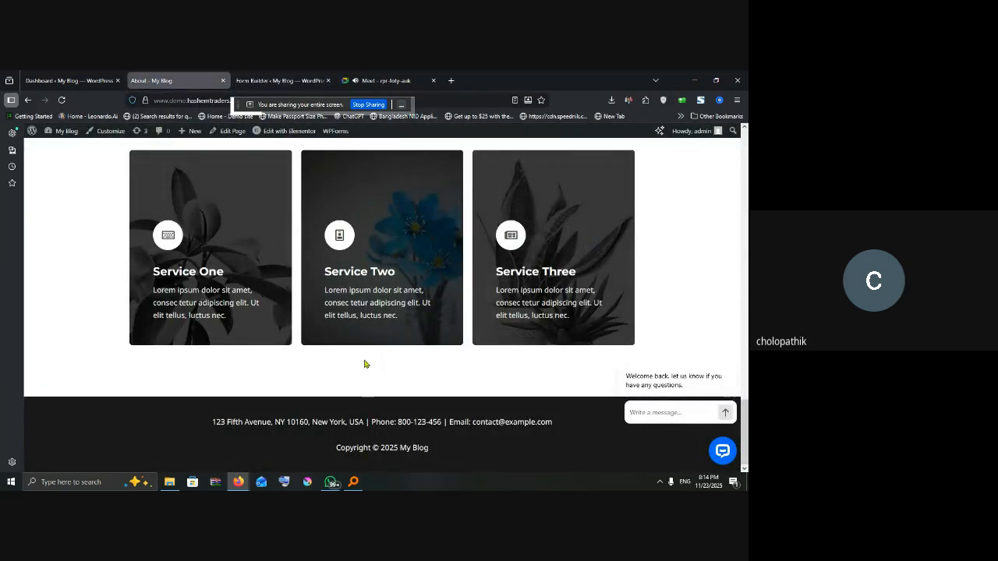
# Step: Launch Edit with Elementor from the About page's admin bar
pyautogui.click(271, 132)
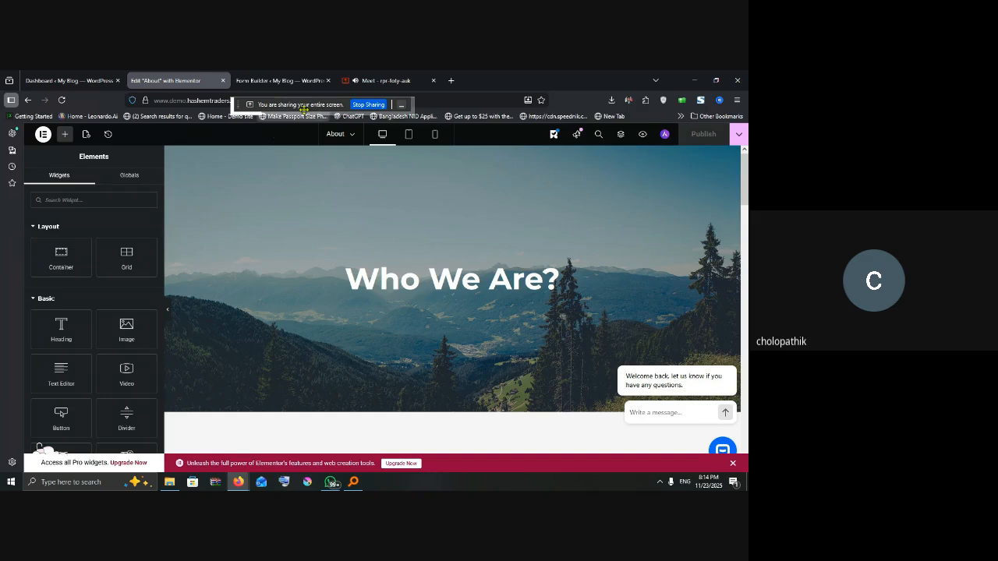
# Step: Add a one-column Flexbox container at the bottom of the About page
pyautogui.scroll(-5, 425, 238)
pyautogui.scroll(-5, 461, 343)
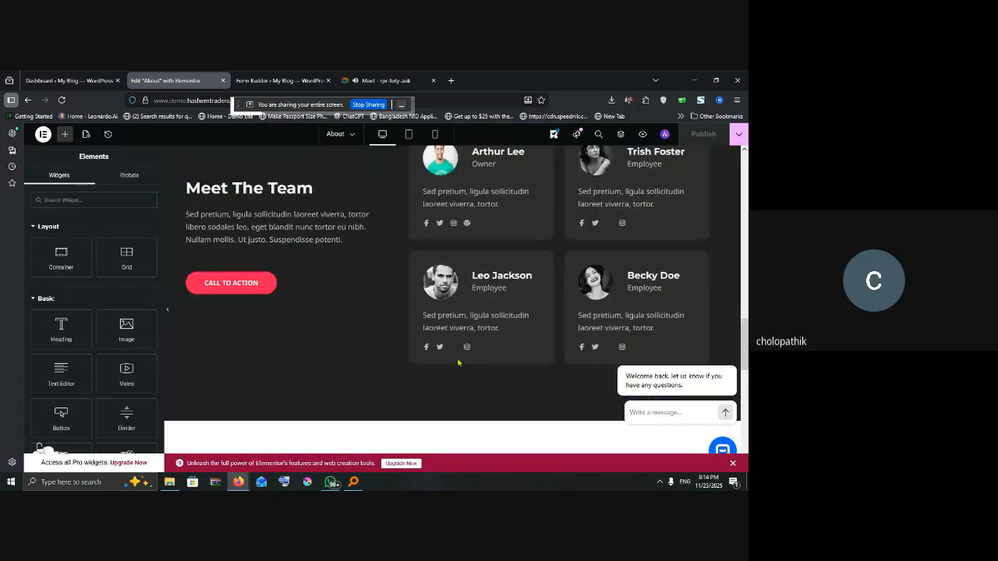
pyautogui.scroll(-5, 458, 352)
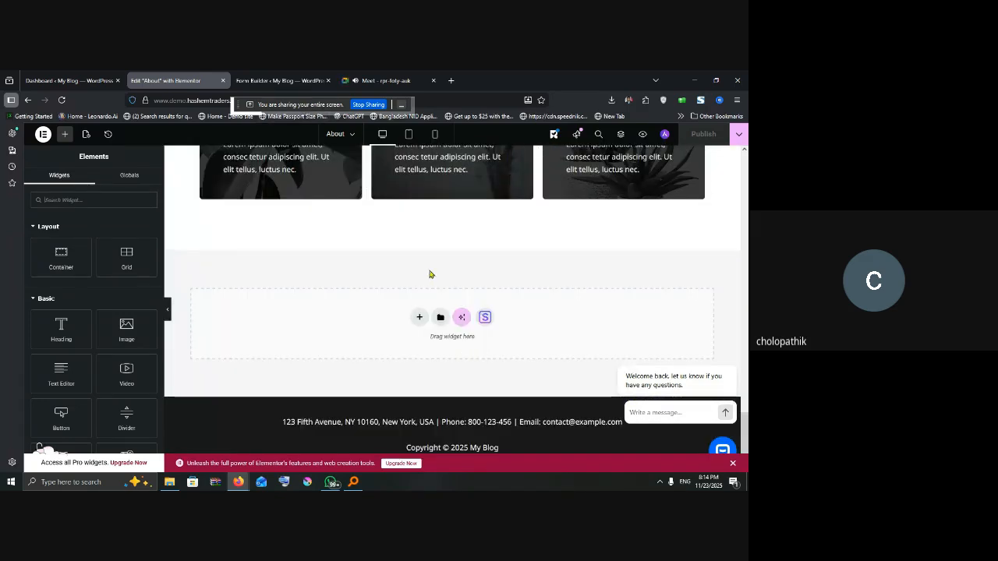
pyautogui.click(419, 318)
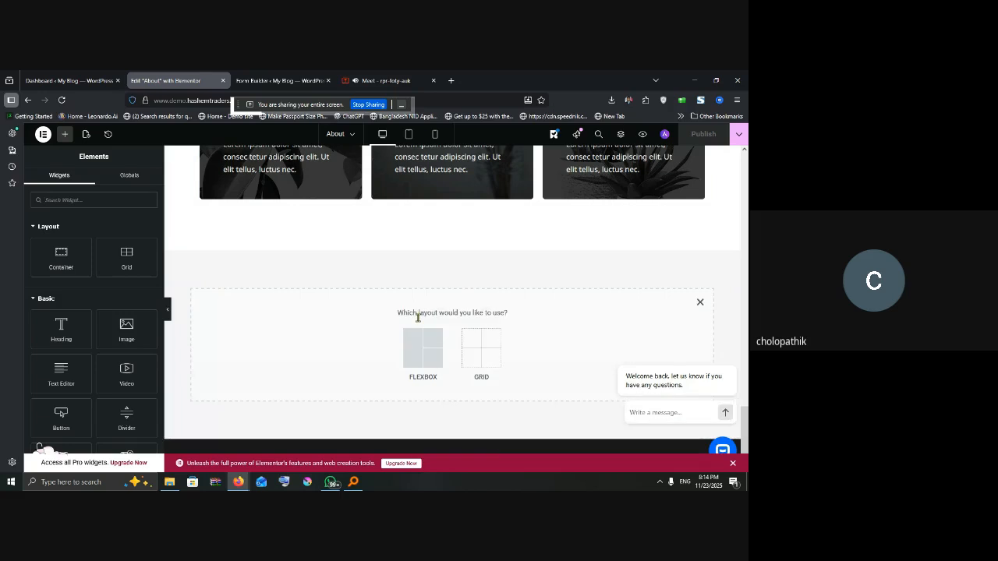
pyautogui.click(418, 354)
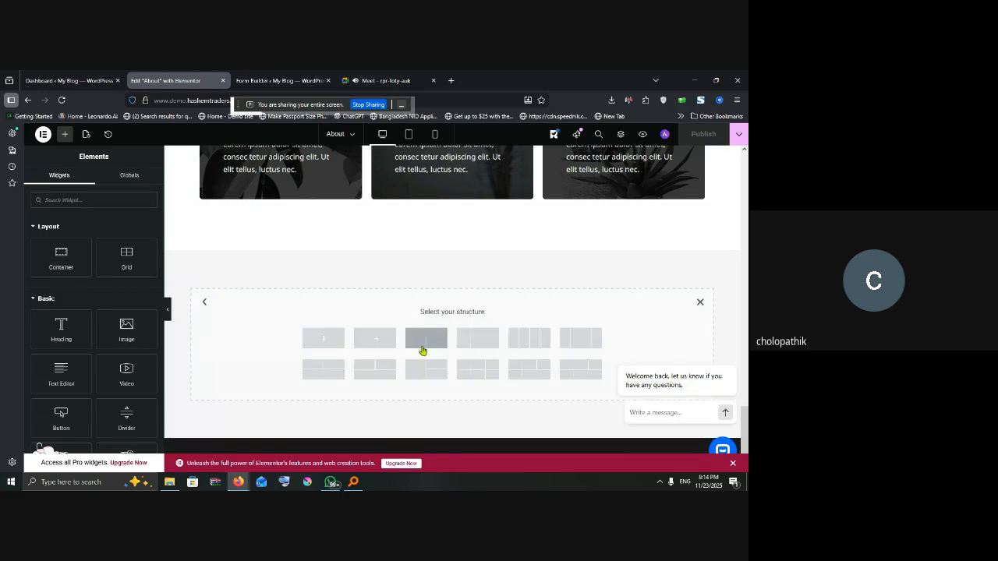
pyautogui.click(324, 341)
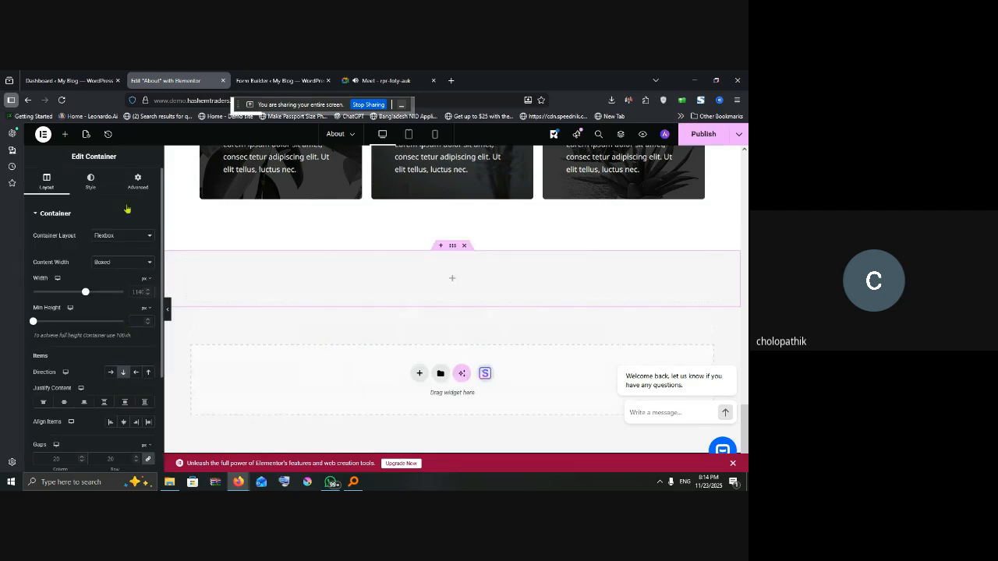
# Step: Insert a Shortcode widget with the pasted form shortcode, publish, and preview the page
pyautogui.click(65, 135)
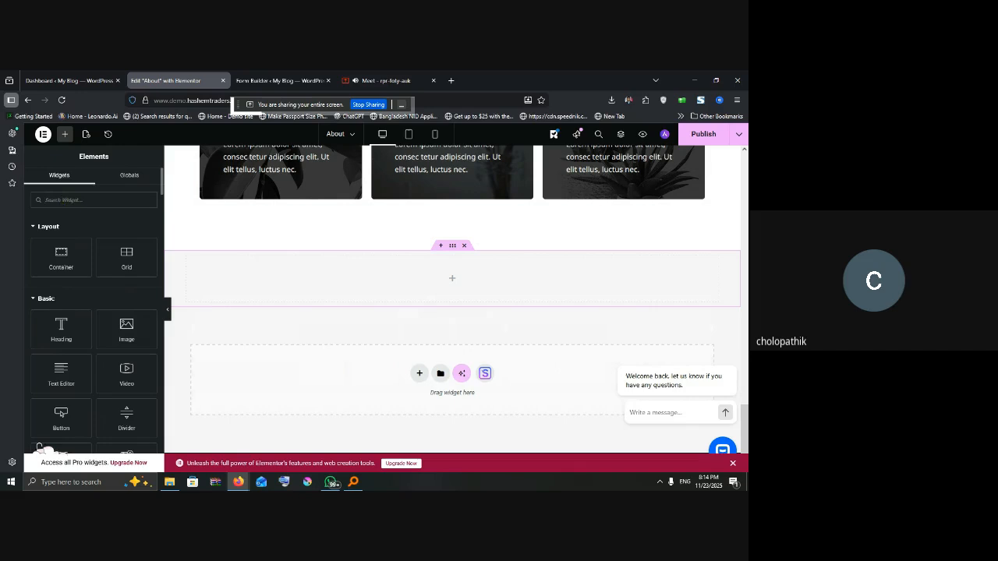
pyautogui.write('sho')
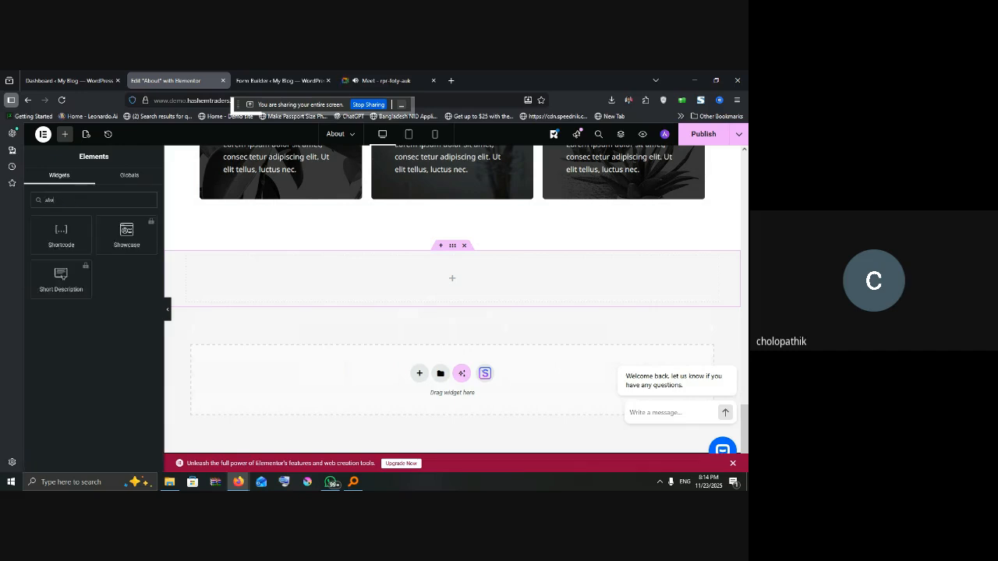
pyautogui.moveTo(61, 234); pyautogui.dragTo(410, 282)
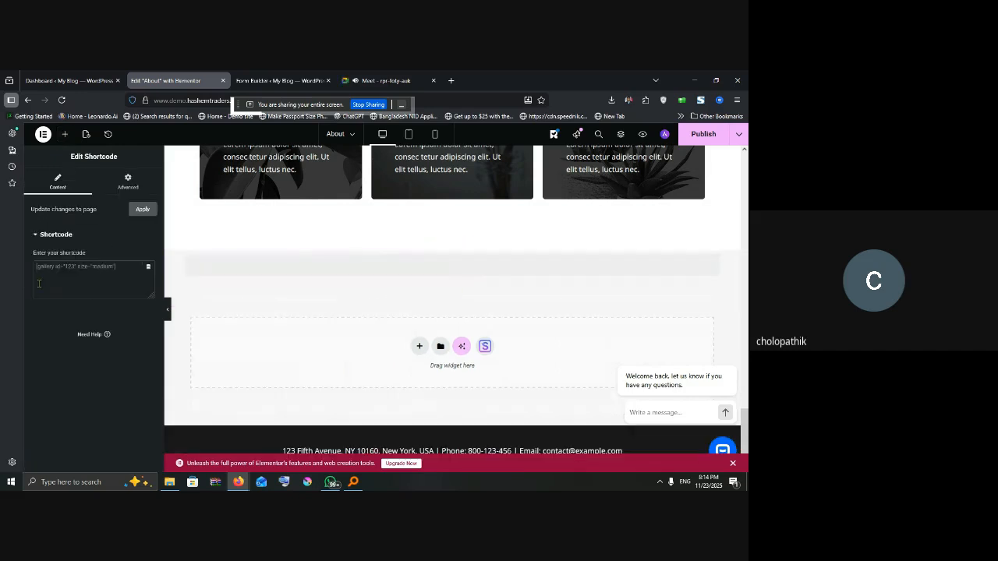
pyautogui.click(81, 270)
pyautogui.hotkey('ctrl', 'v')
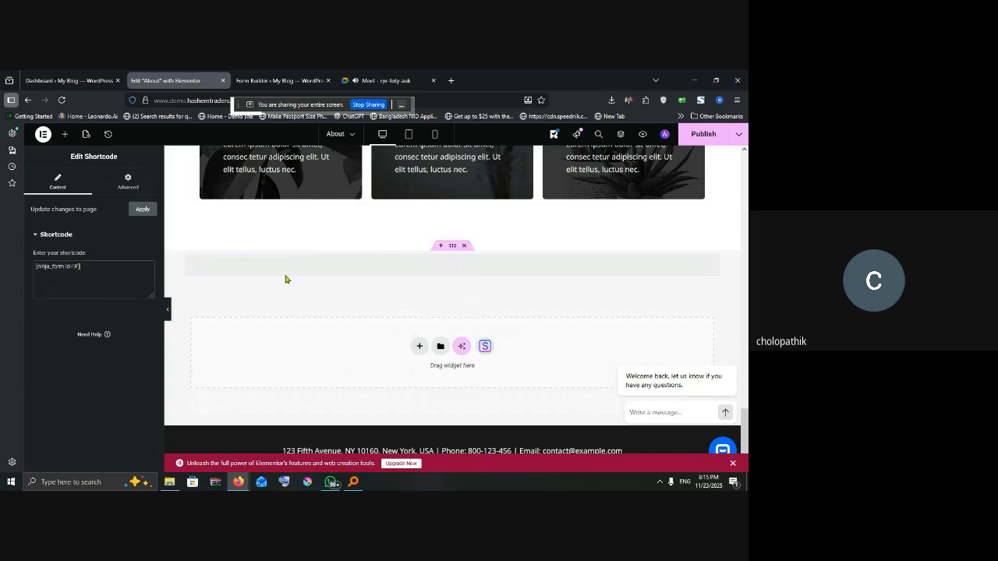
pyautogui.click(703, 134)
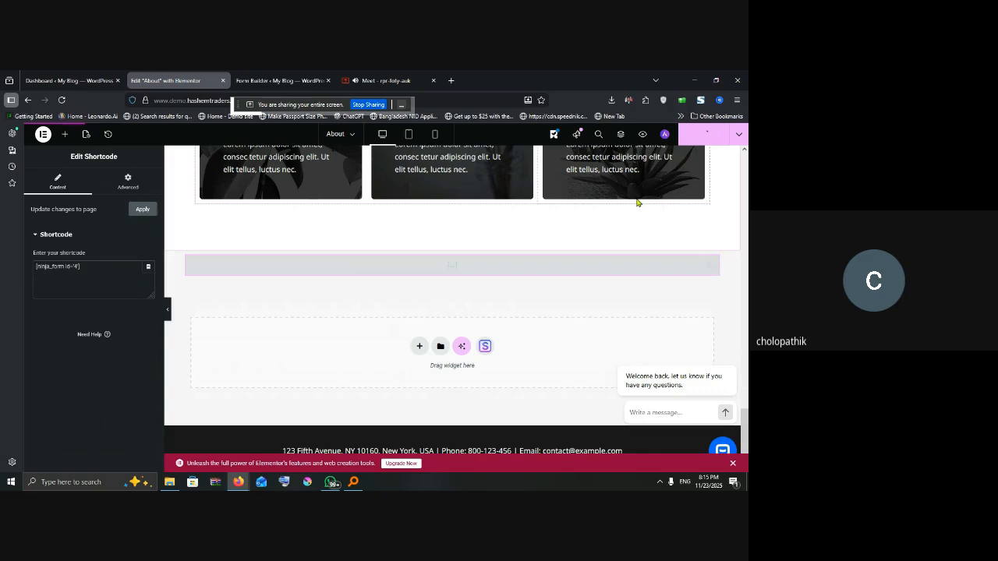
pyautogui.click(643, 134)
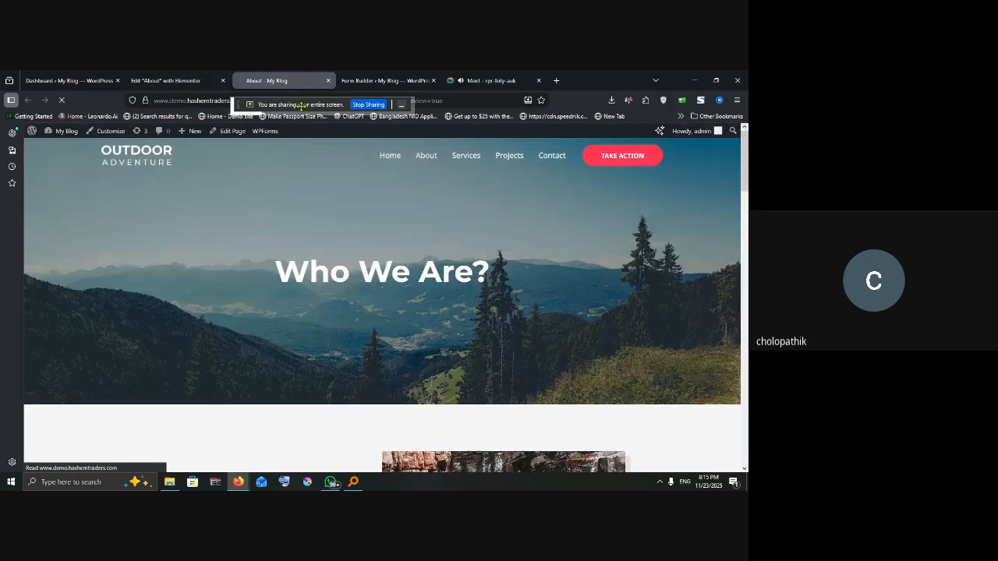
# Step: Scroll down the live About page to inspect the embedded student form
pyautogui.moveTo(301, 107); pyautogui.dragTo(598, 228)
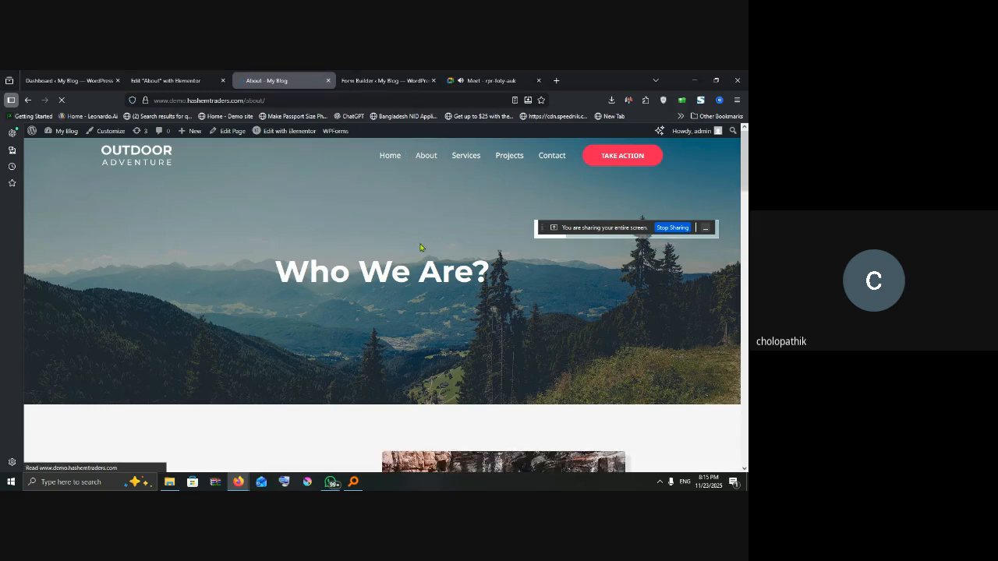
pyautogui.scroll(-5, 417, 296)
pyautogui.scroll(-15, 416, 296)
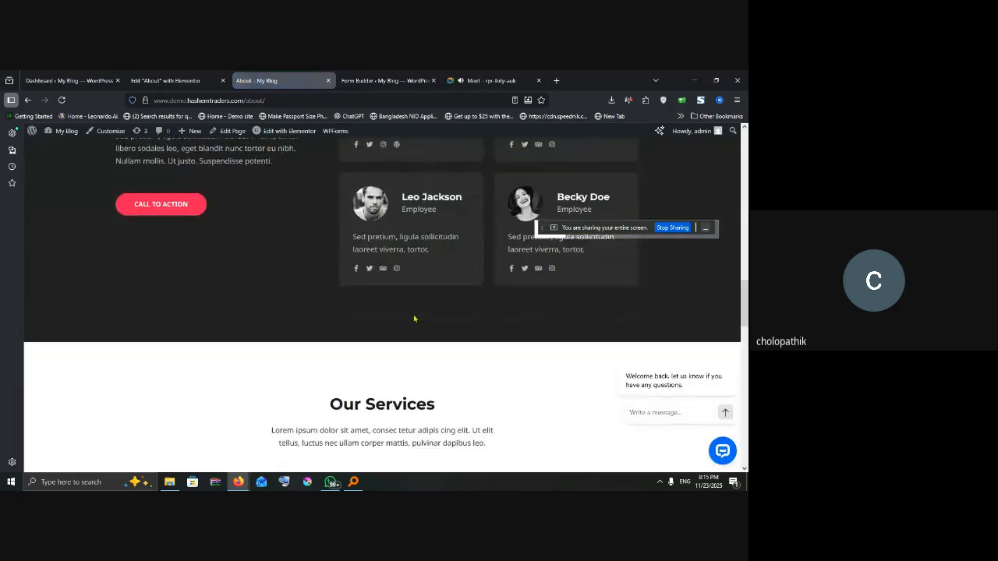
pyautogui.scroll(-2, 413, 325)
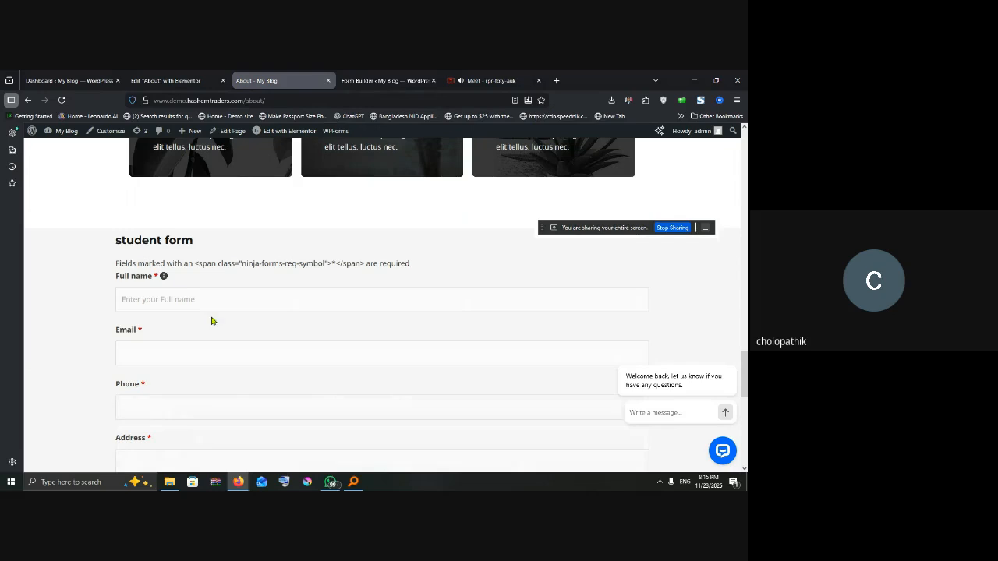
pyautogui.scroll(-1, 250, 291)
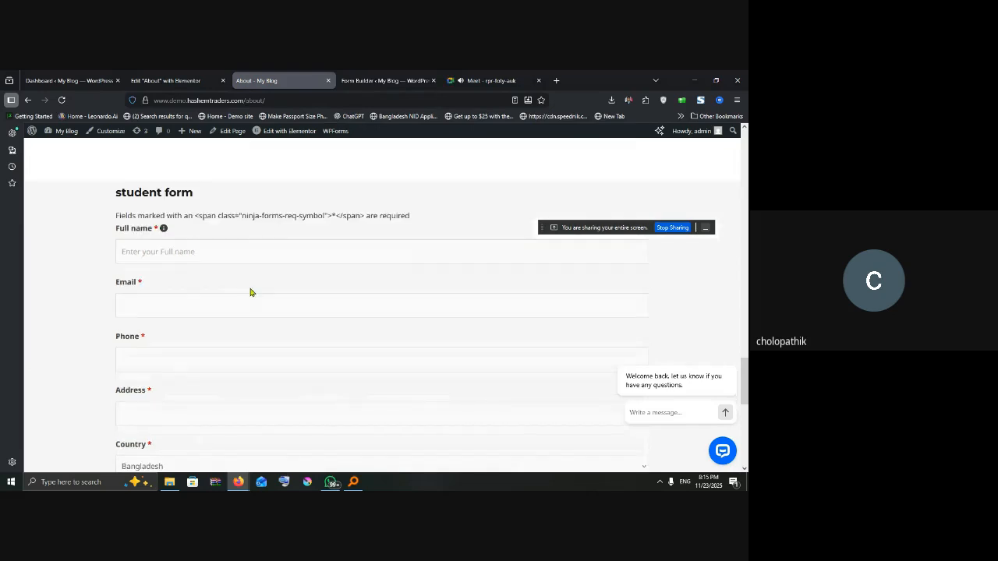
pyautogui.scroll(-1, 249, 290)
pyautogui.scroll(-4, 249, 285)
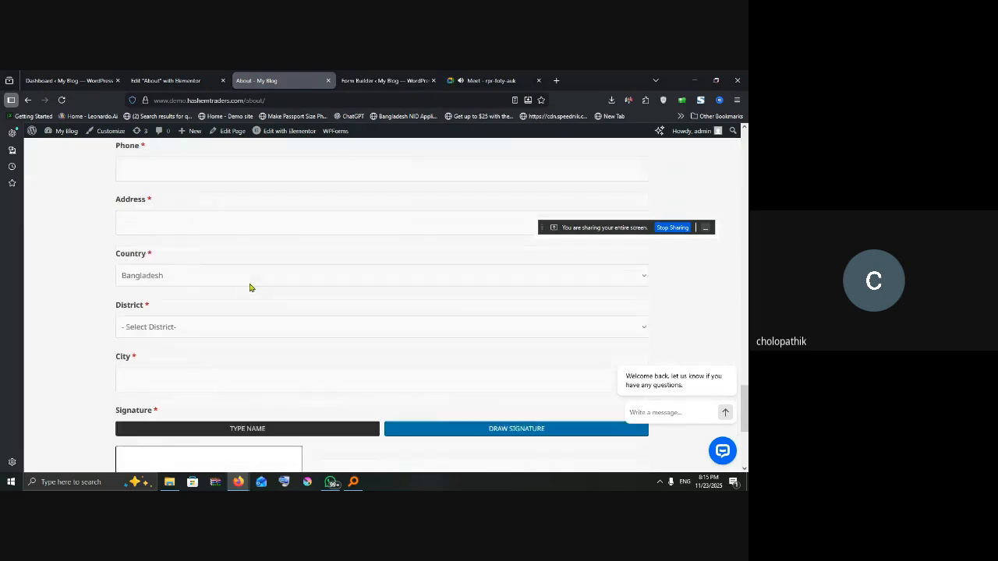
pyautogui.scroll(5, 250, 281)
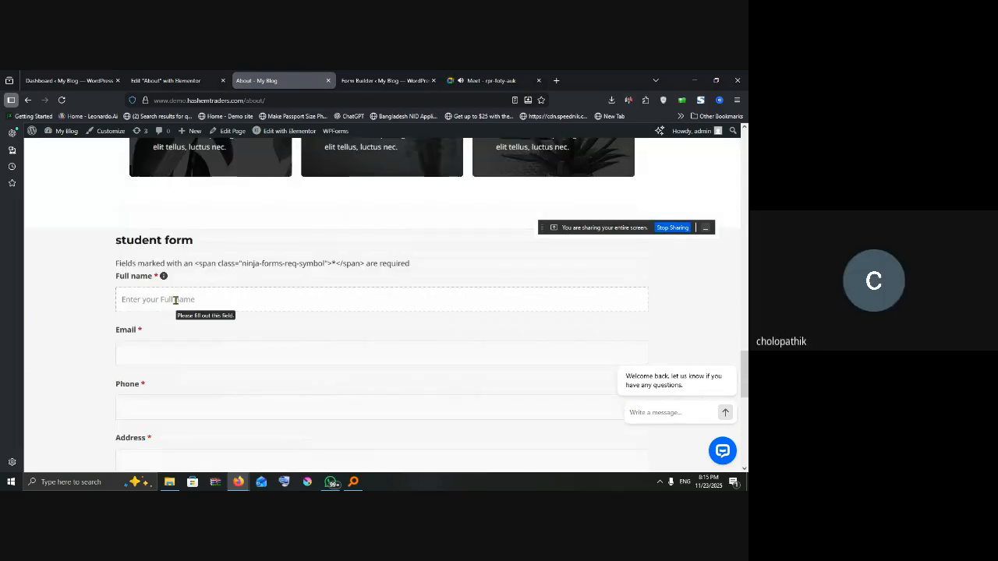
# Step: Enter the student's full name, pick a saved e-mail, and type the phone number
pyautogui.click(146, 349)
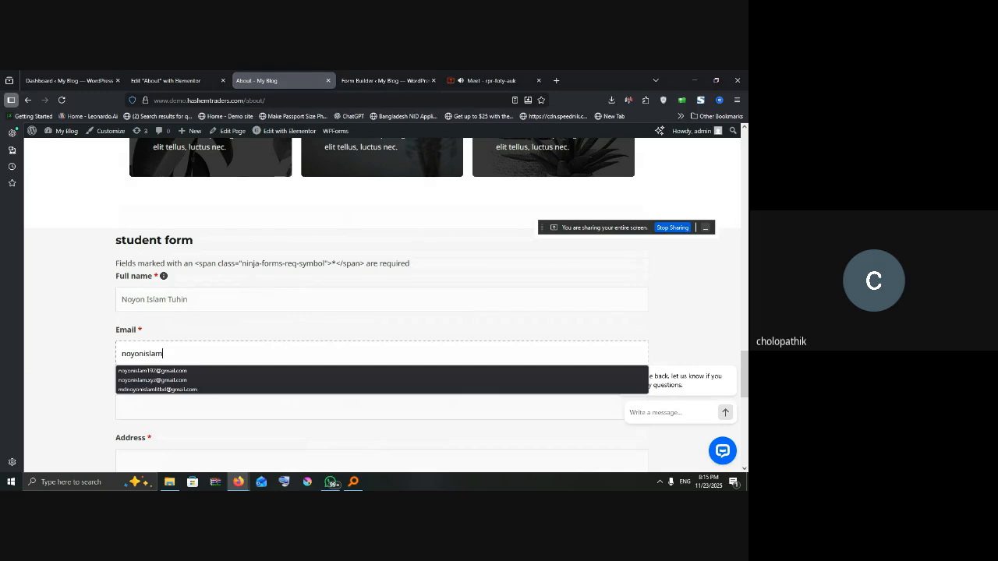
pyautogui.click(160, 371)
pyautogui.scroll(-2, 163, 366)
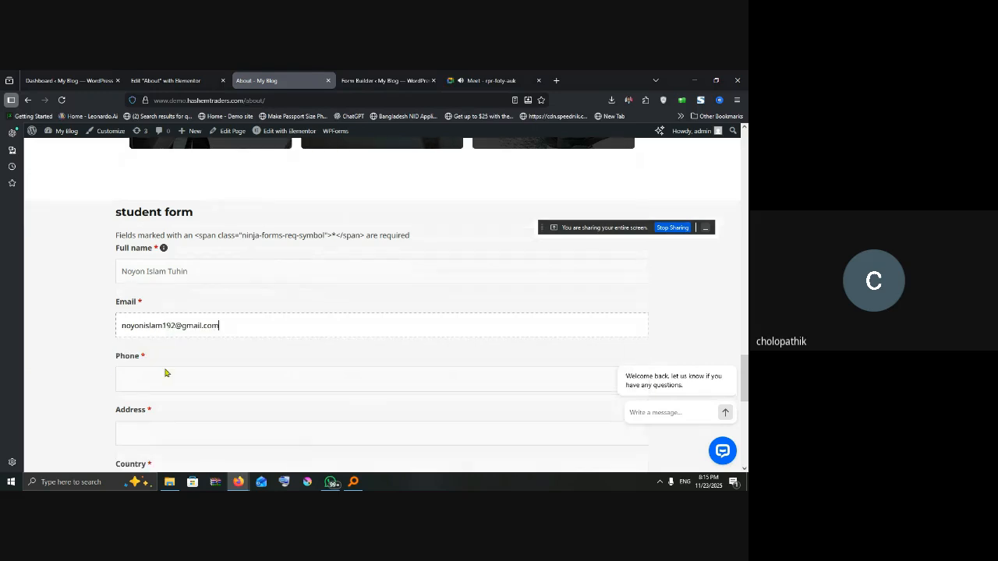
pyautogui.click(175, 320)
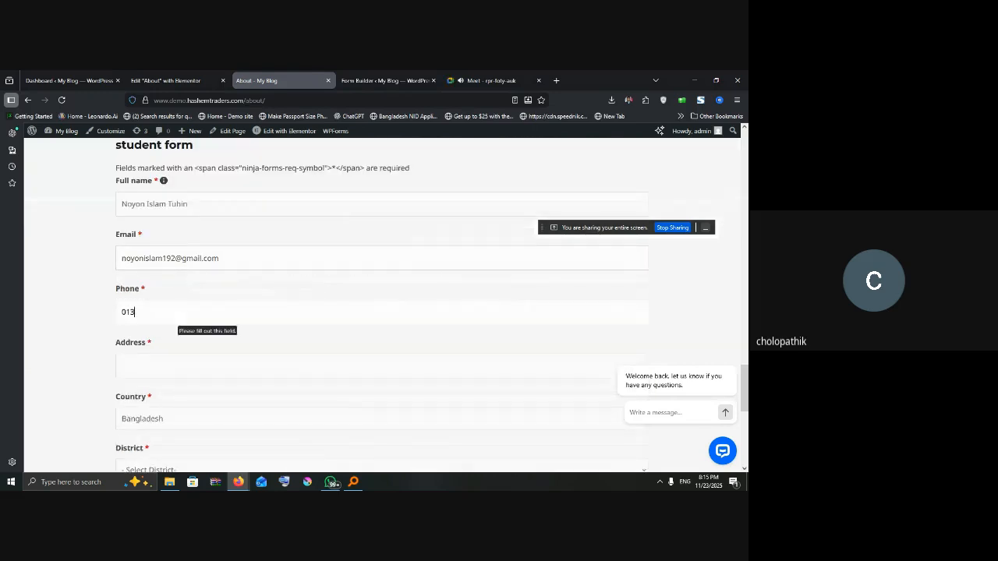
# Step: Set the address to Pabna, keep Bangladesh as country, and choose Pabna district
pyautogui.scroll(-1, 187, 355)
pyautogui.click(177, 314)
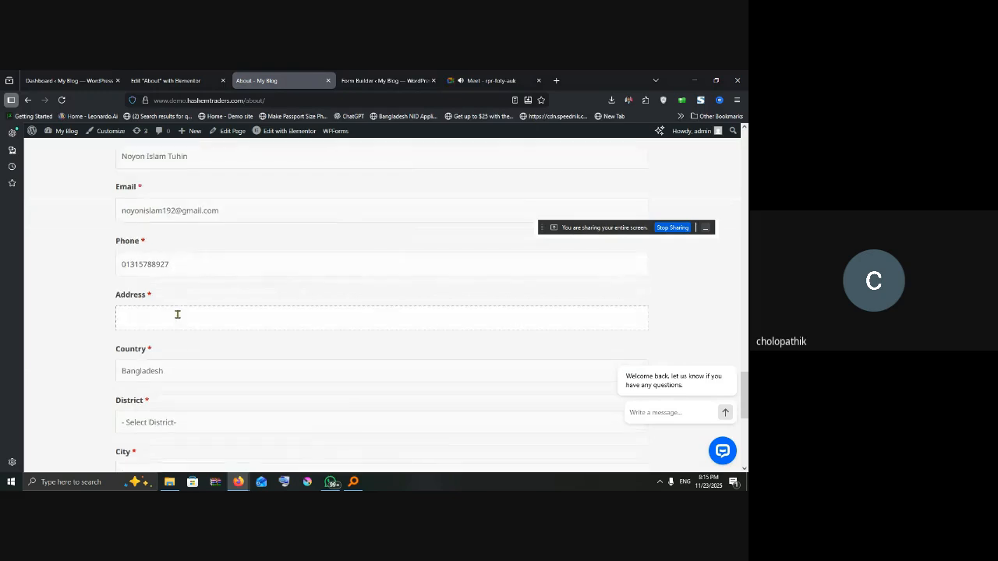
pyautogui.write('Pabna')
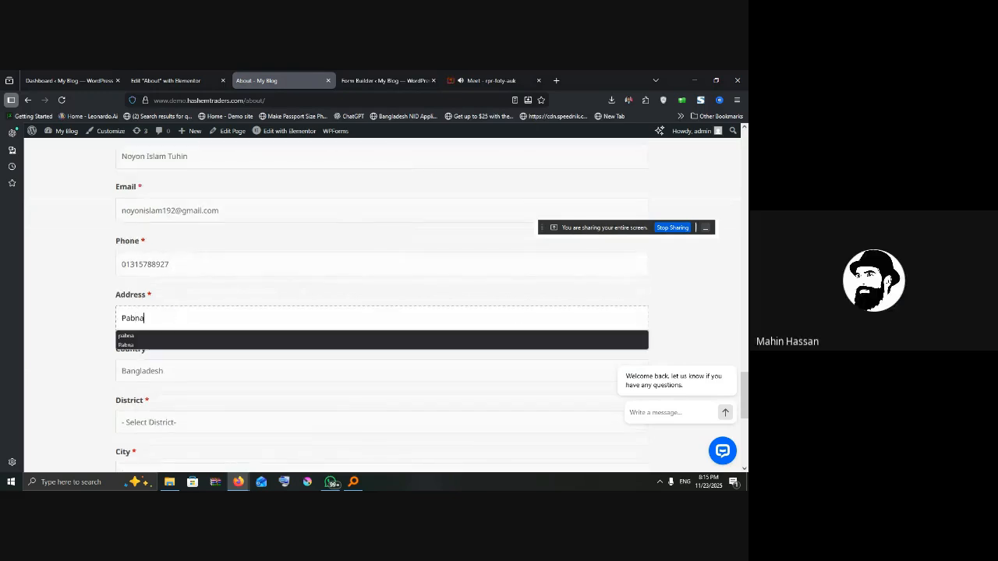
pyautogui.click(177, 372)
pyautogui.click(167, 350)
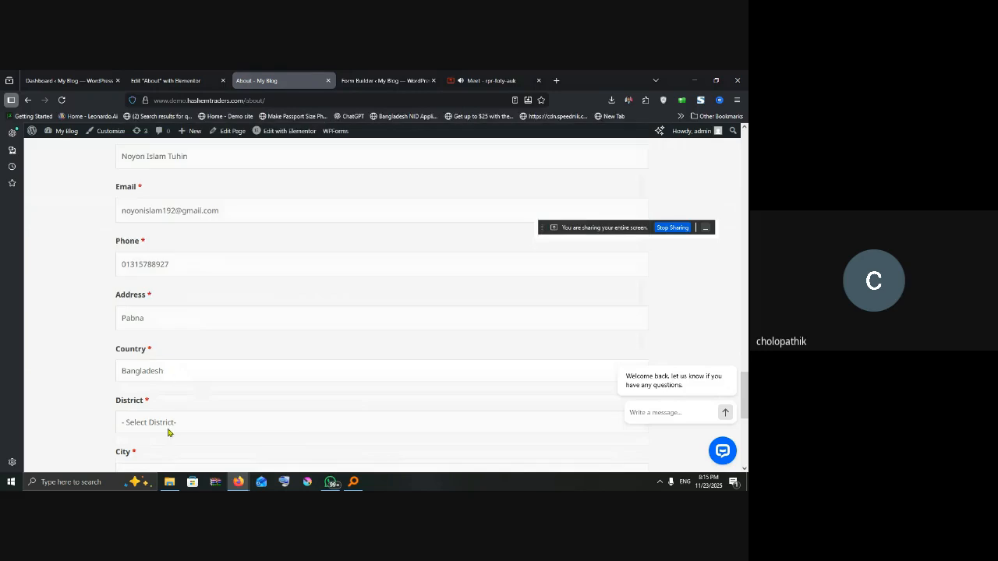
pyautogui.click(169, 425)
pyautogui.click(131, 141)
# Step: Enter Pabna as the city and sign by typing the student's name
pyautogui.scroll(-2, 168, 337)
pyautogui.click(171, 329)
pyautogui.write('Pabna')
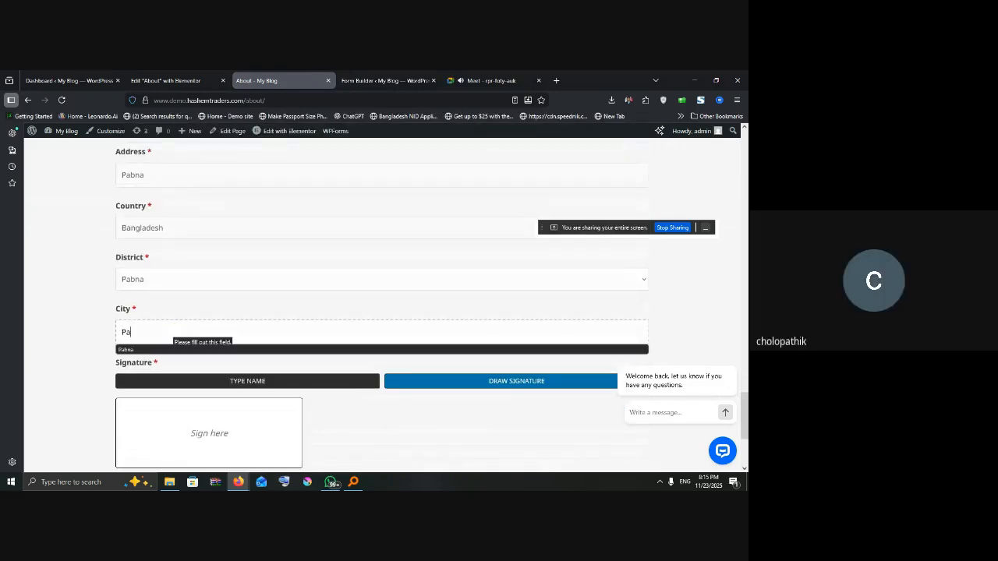
pyautogui.click(96, 339)
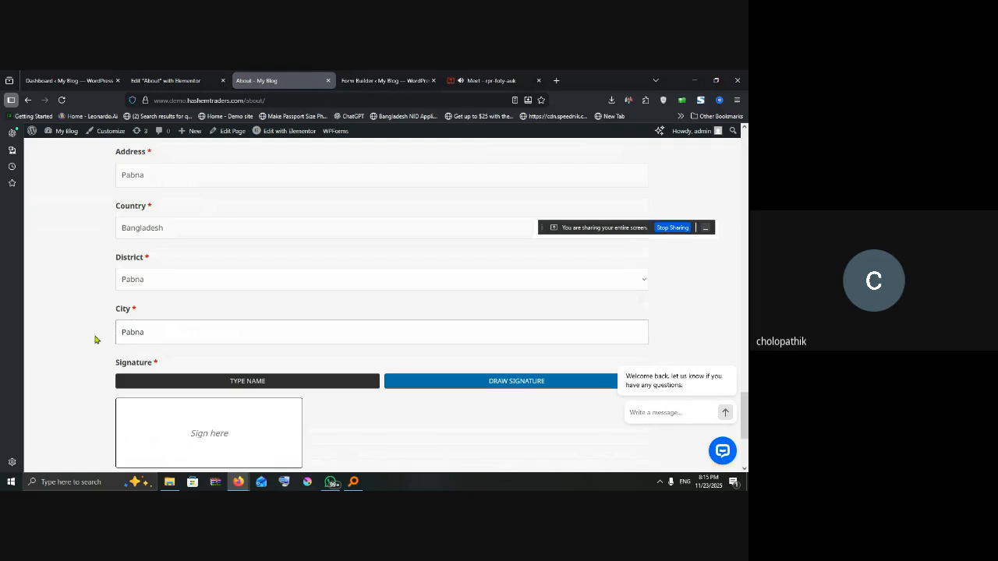
pyautogui.scroll(-2, 156, 343)
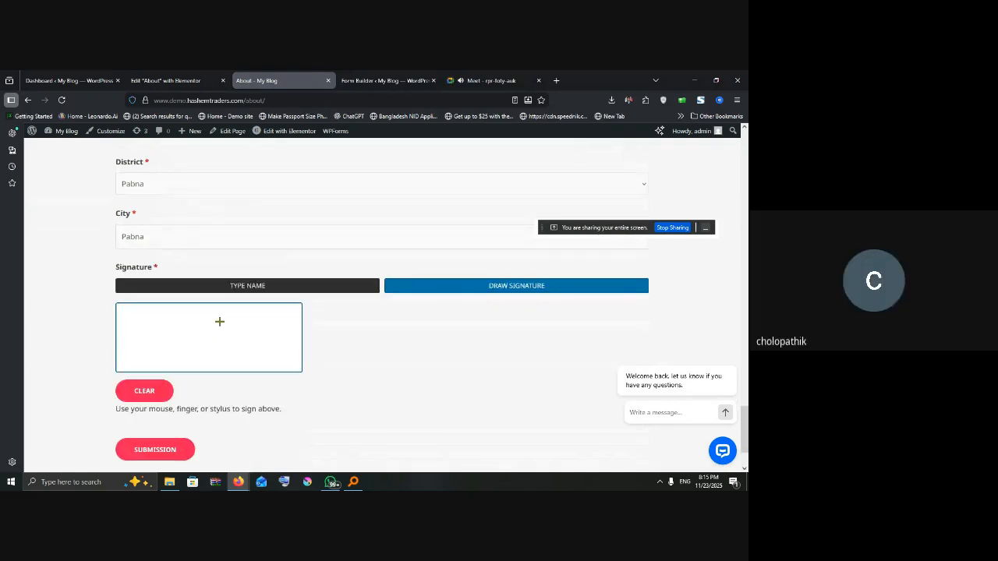
pyautogui.click(250, 286)
pyautogui.click(196, 328)
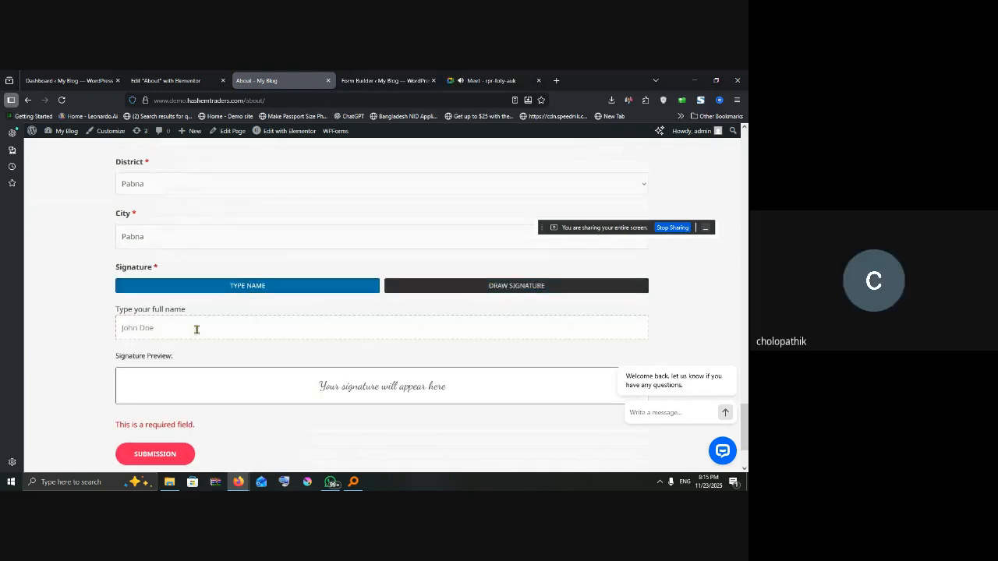
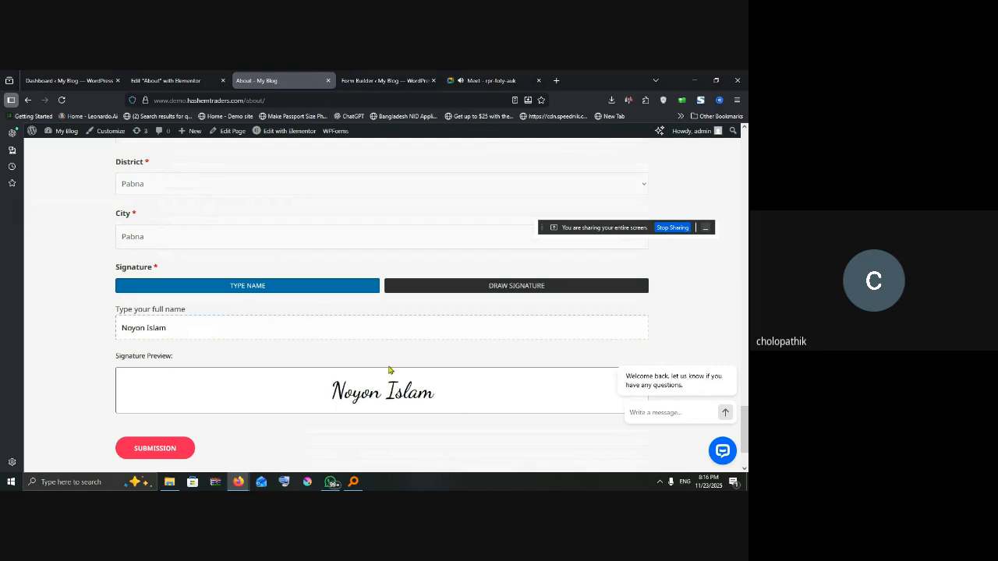
# Step: Switch the signature field to hand drawing and sketch a signature in the pad
pyautogui.click(501, 294)
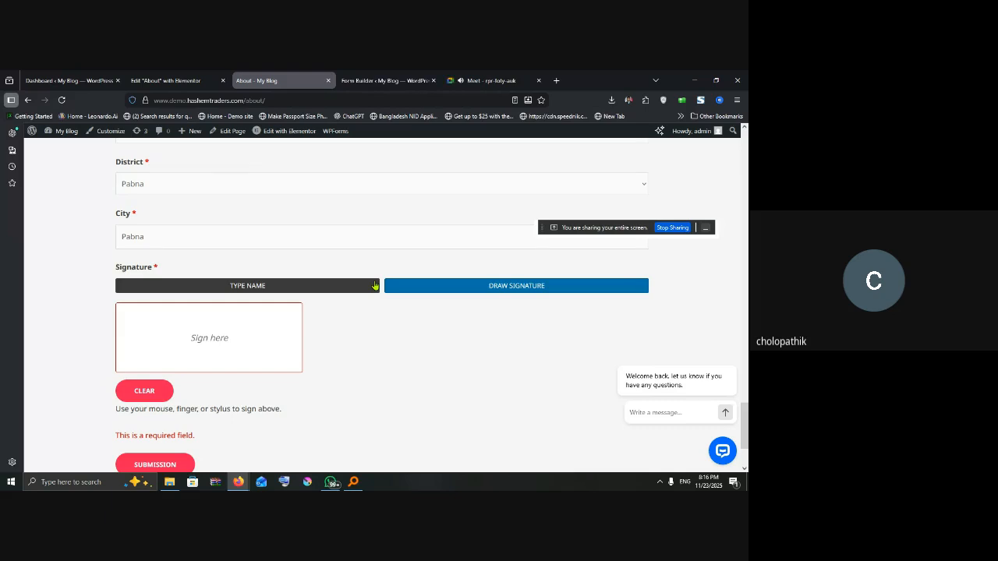
pyautogui.click(473, 81)
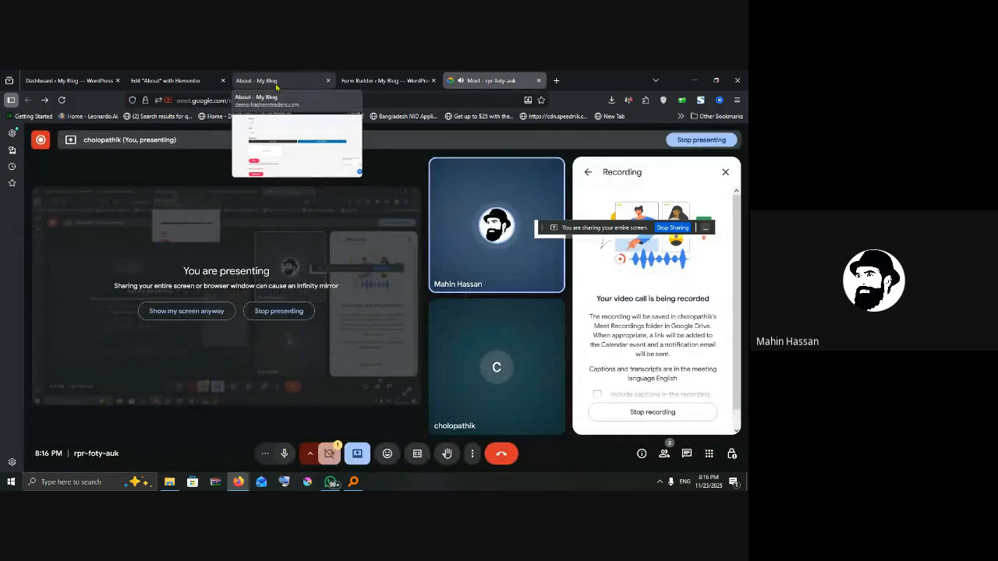
pyautogui.click(276, 83)
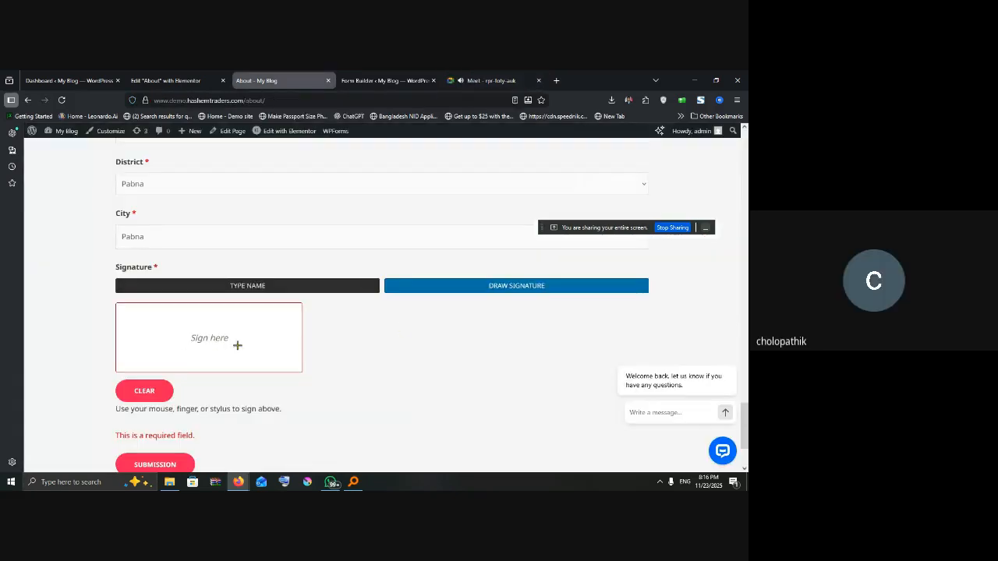
pyautogui.moveTo(133, 353)
pyautogui.mouseDown()
pyautogui.moveTo(173, 343)
pyautogui.moveTo(178, 333)
pyautogui.moveTo(218, 342)
pyautogui.moveTo(226, 359)
pyautogui.mouseUp()
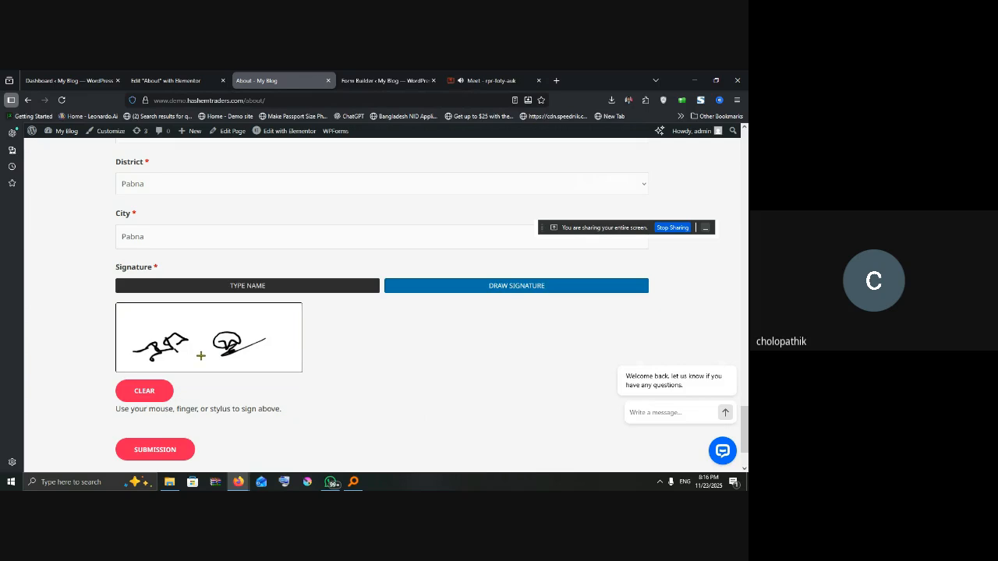
pyautogui.moveTo(188, 322)
pyautogui.mouseDown()
pyautogui.moveTo(237, 322)
pyautogui.moveTo(195, 359)
pyautogui.moveTo(260, 319)
pyautogui.moveTo(283, 330)
pyautogui.moveTo(293, 320)
pyautogui.mouseUp()
pyautogui.moveTo(121, 348)
pyautogui.mouseDown()
pyautogui.moveTo(139, 328)
pyautogui.moveTo(173, 326)
pyautogui.mouseUp()
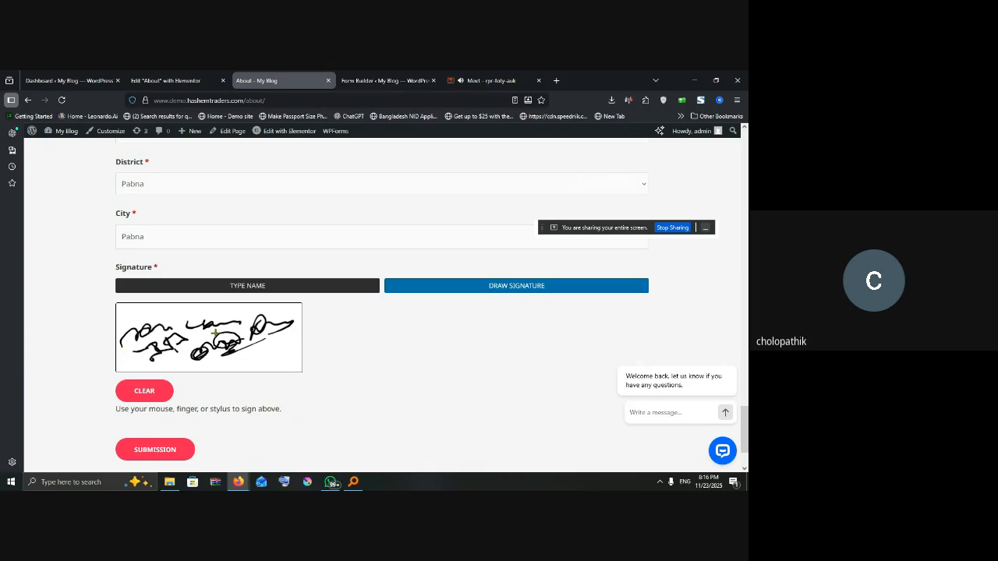
pyautogui.moveTo(230, 351); pyautogui.dragTo(209, 349)
pyautogui.moveTo(144, 326)
pyautogui.mouseDown()
pyautogui.moveTo(249, 312)
pyautogui.moveTo(267, 324)
pyautogui.mouseUp()
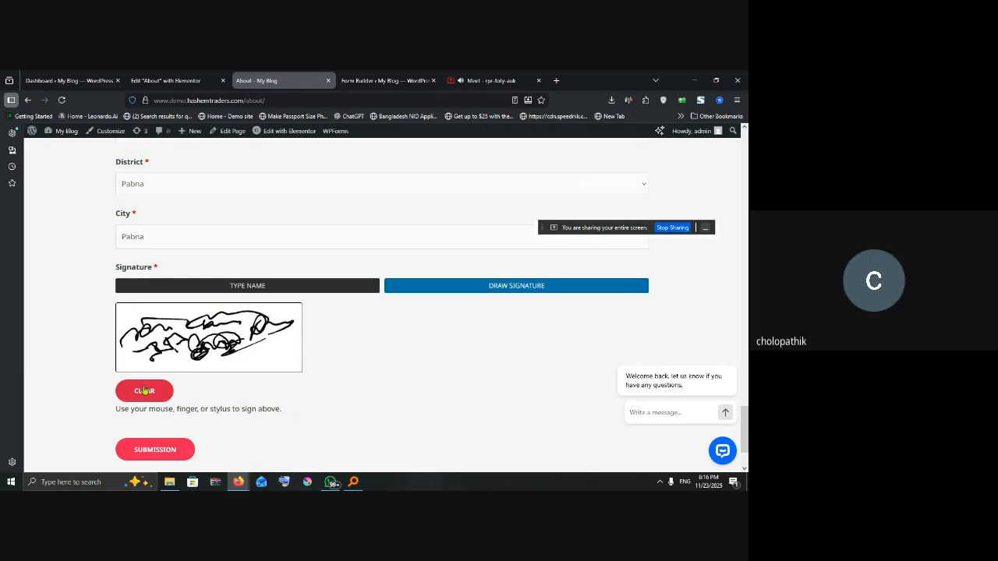
# Step: Clear the pad, draw a fresh signature, and submit the student form
pyautogui.click(145, 390)
pyautogui.moveTo(147, 338)
pyautogui.mouseDown()
pyautogui.moveTo(179, 331)
pyautogui.moveTo(155, 347)
pyautogui.moveTo(208, 326)
pyautogui.moveTo(207, 341)
pyautogui.mouseUp()
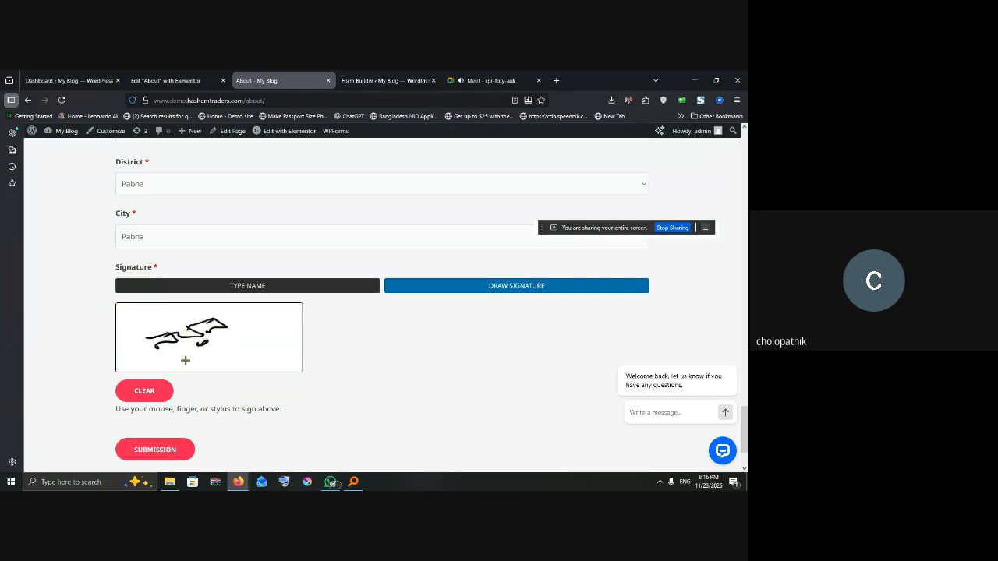
pyautogui.click(166, 457)
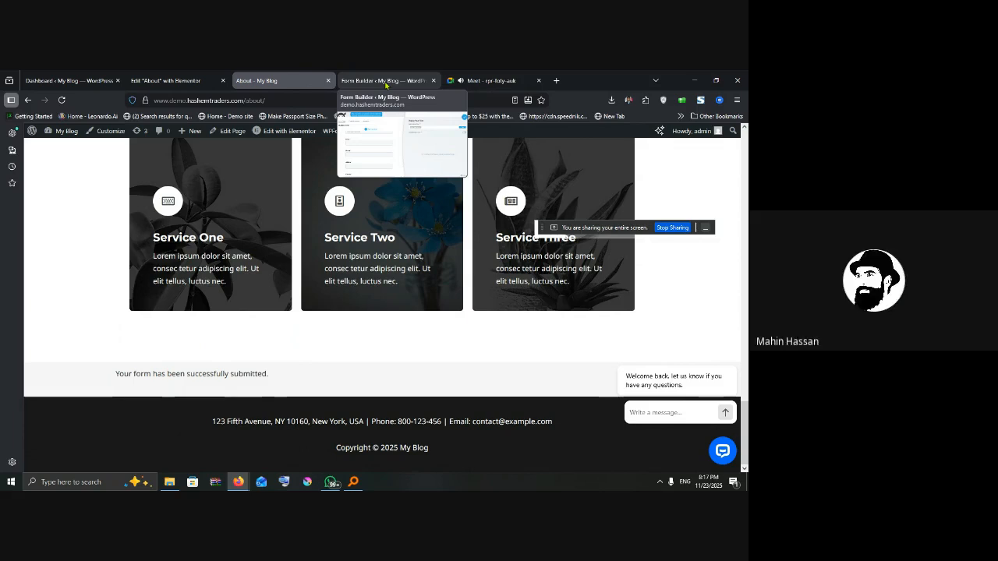
# Step: After the success message appears, switch to the WordPress admin Dashboard tab
pyautogui.click(69, 80)
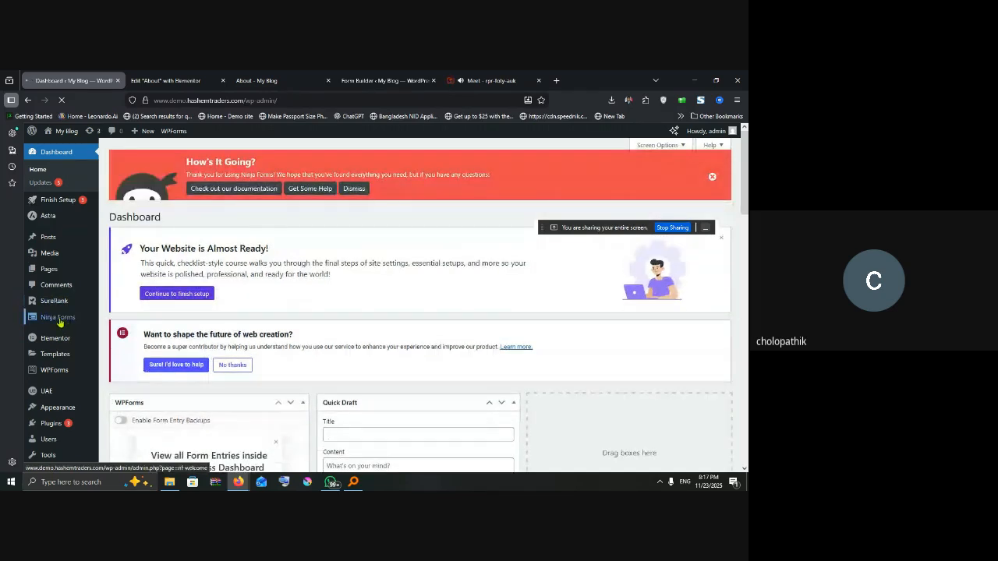
# Step: Open Ninja Forms Submissions and select 'student form (ID: 4)' to list its entry
pyautogui.moveTo(61, 322)
pyautogui.click(110, 333)
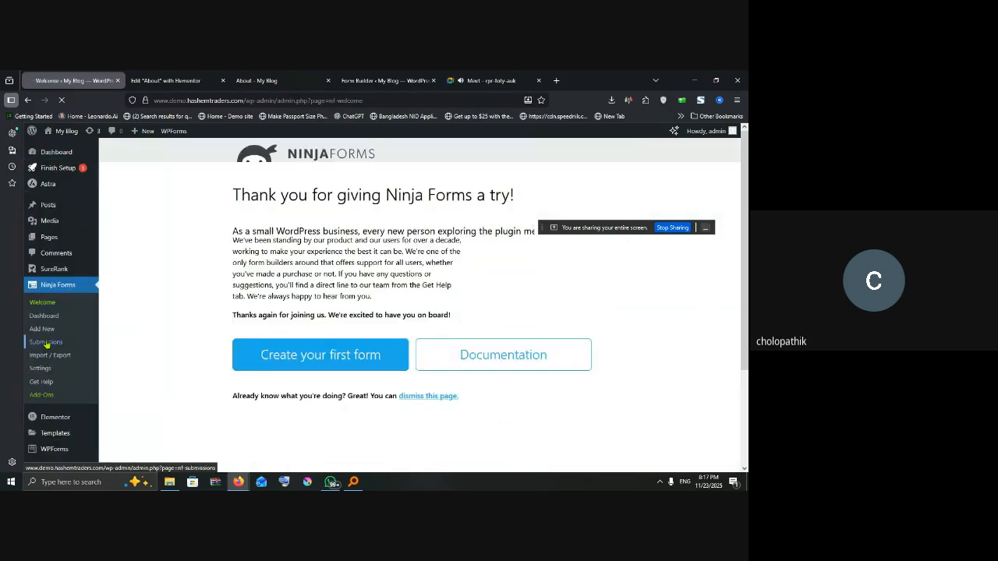
pyautogui.click(46, 343)
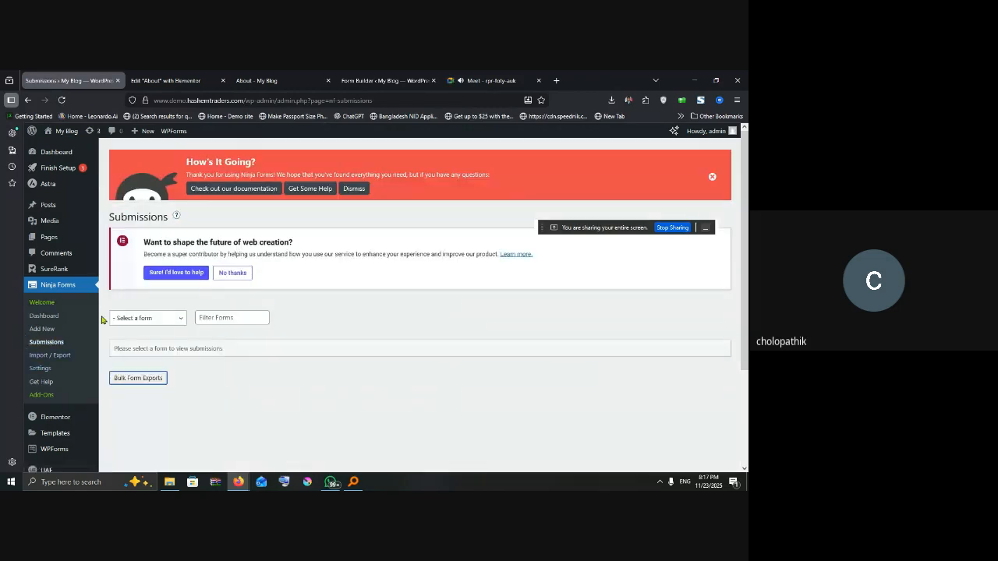
pyautogui.click(125, 318)
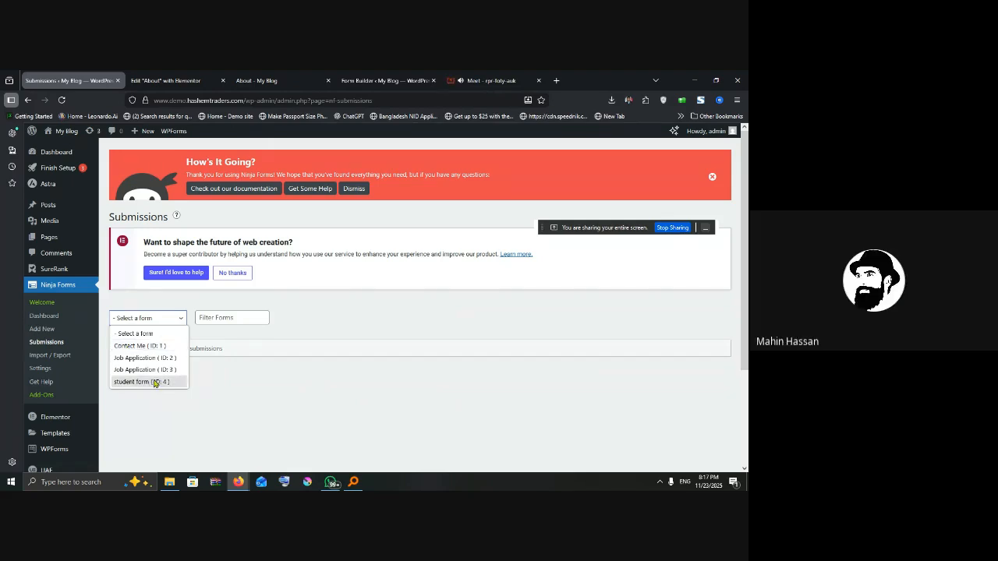
pyautogui.click(142, 382)
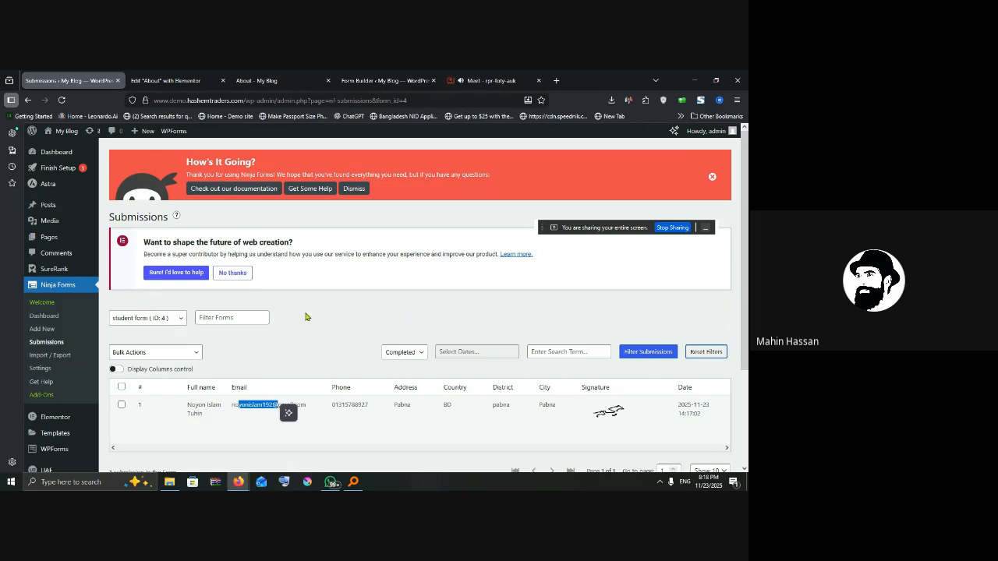
pyautogui.click(306, 316)
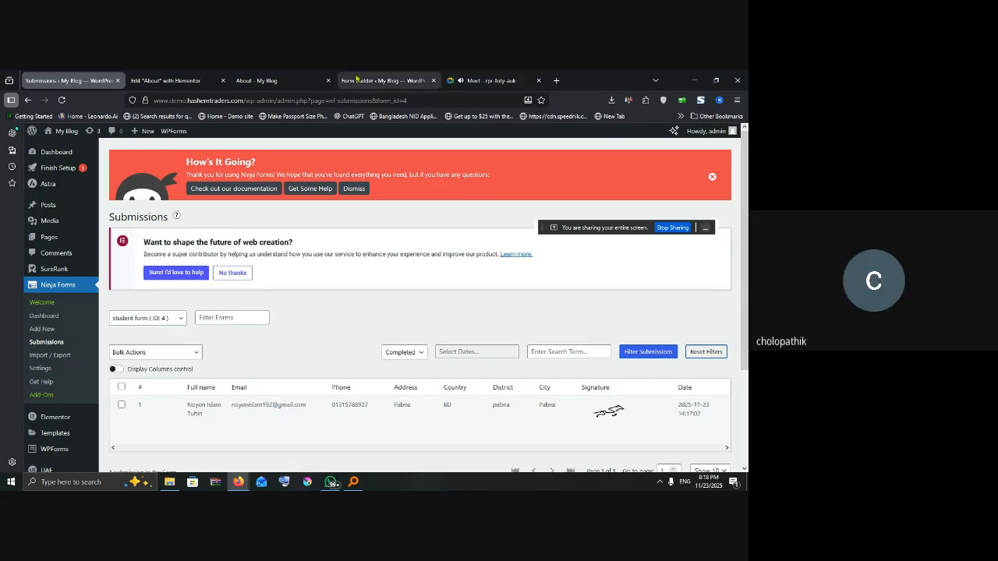
# Step: Reload the About page and enter the student's name, saved email and phone number
pyautogui.click(257, 81)
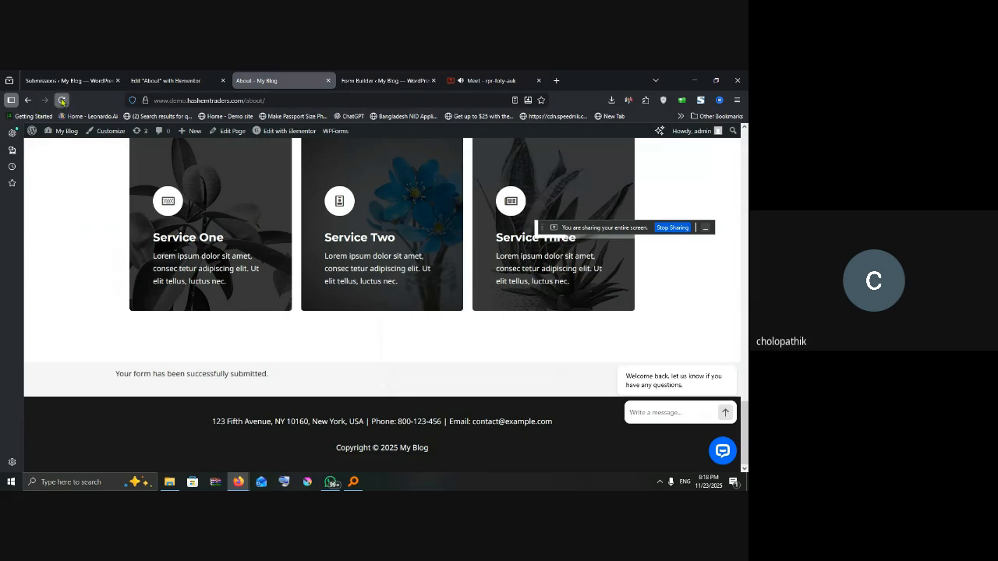
pyautogui.click(61, 100)
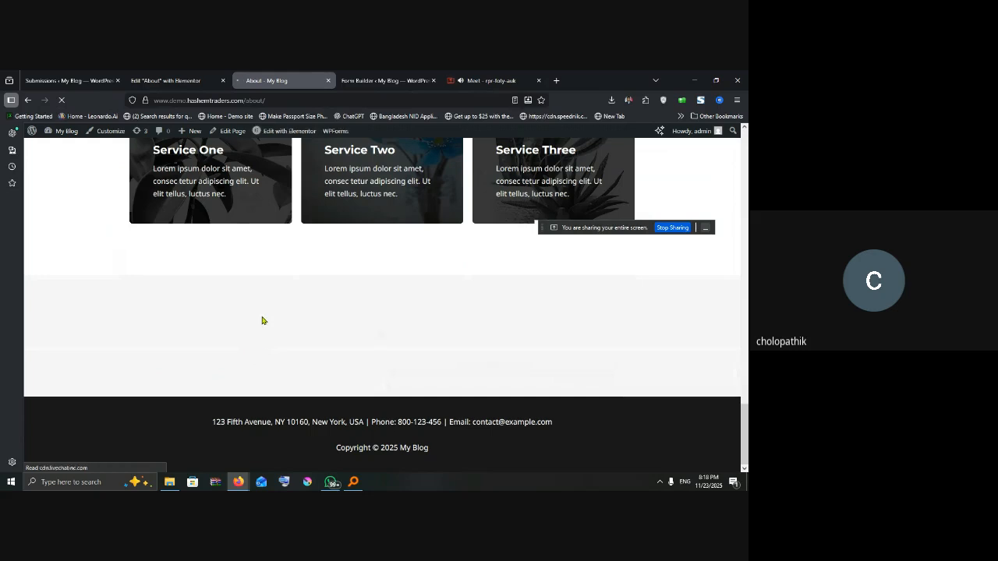
pyautogui.scroll(-1, 172, 323)
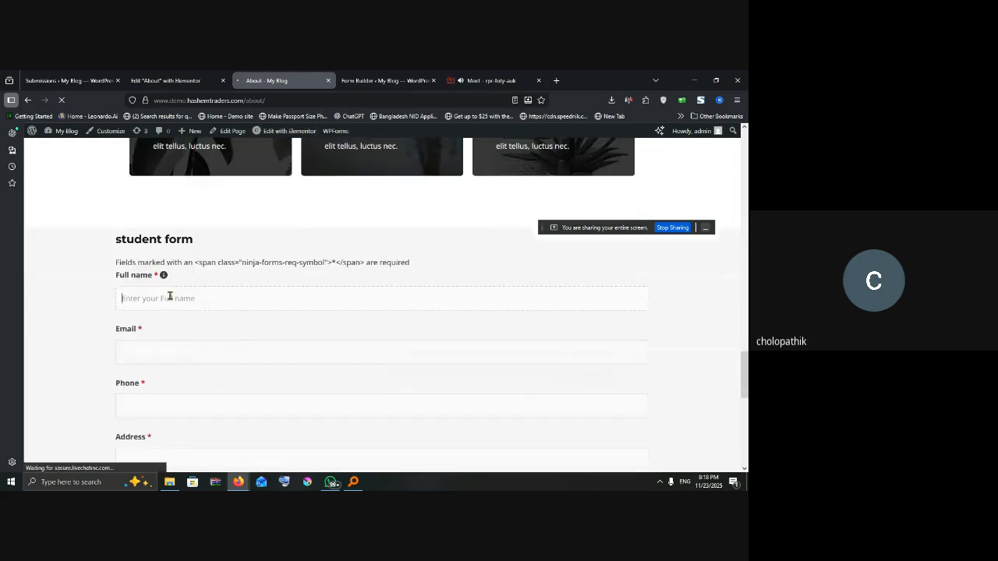
pyautogui.write('NOyon')
pyautogui.click(171, 356)
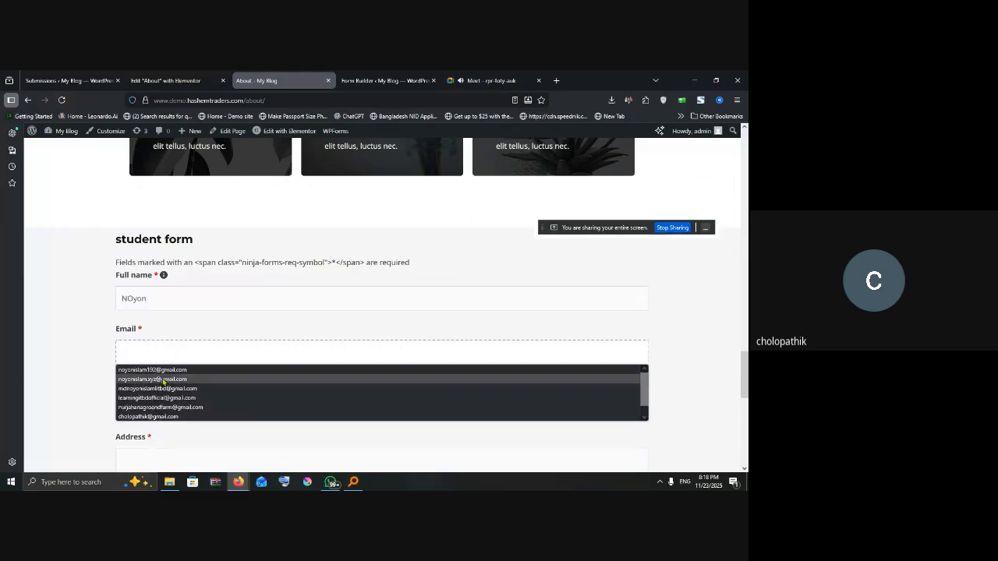
pyautogui.click(163, 380)
pyautogui.click(156, 402)
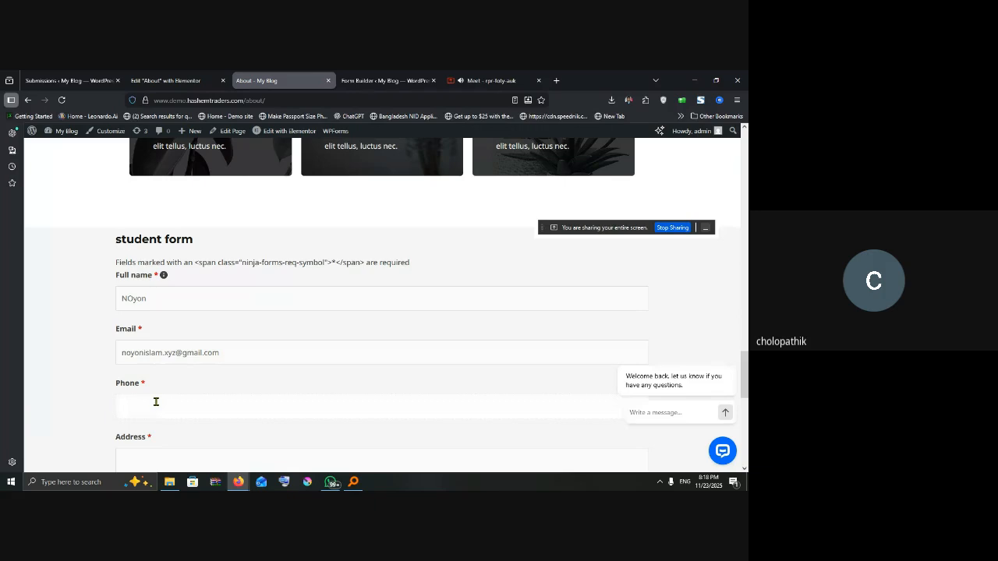
# Step: Enter the address, choose district Pabna, and fill in the city
pyautogui.click(156, 449)
pyautogui.scroll(-2, 270, 364)
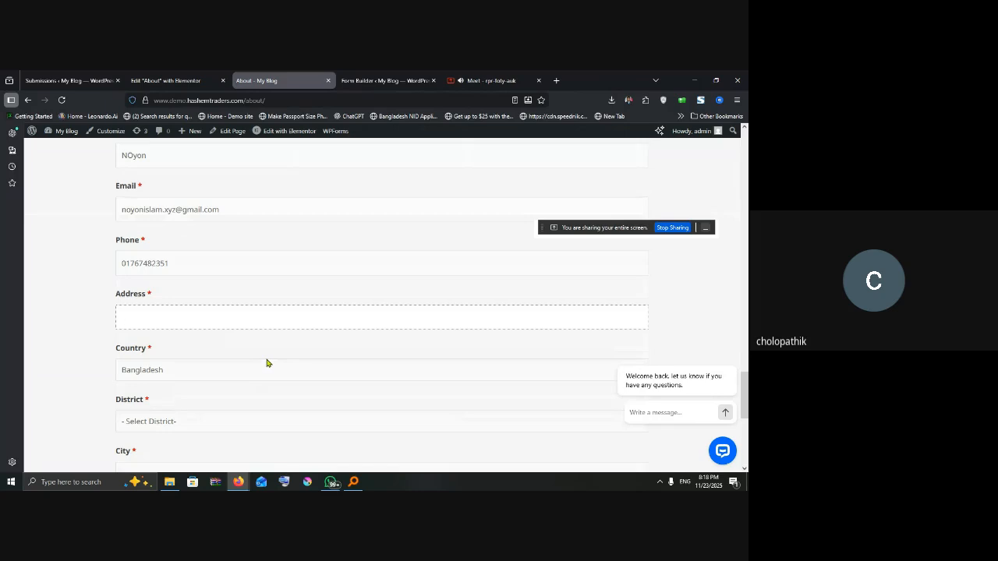
pyautogui.write('pabna')
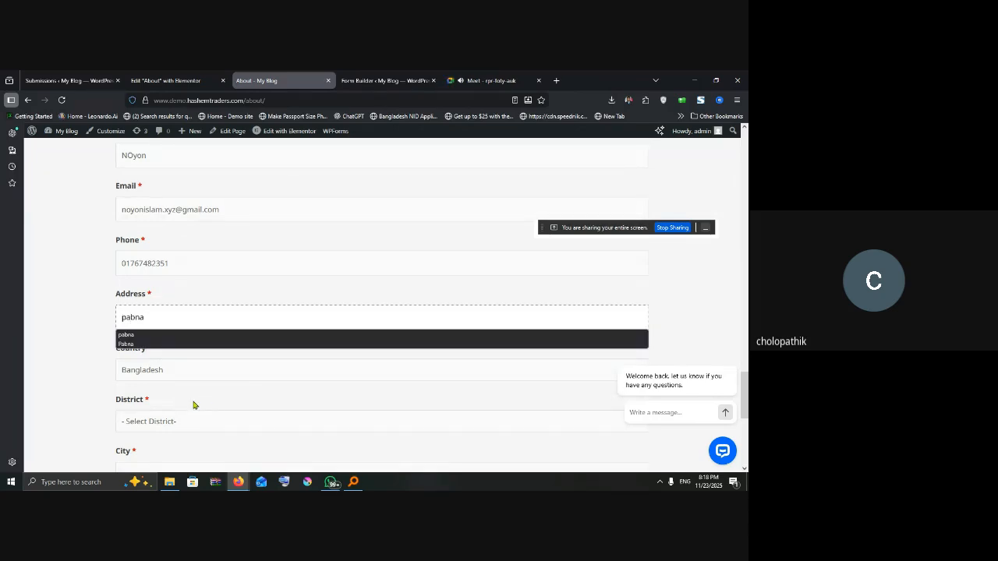
pyautogui.press('Escape')
pyautogui.click(175, 419)
pyautogui.click(151, 143)
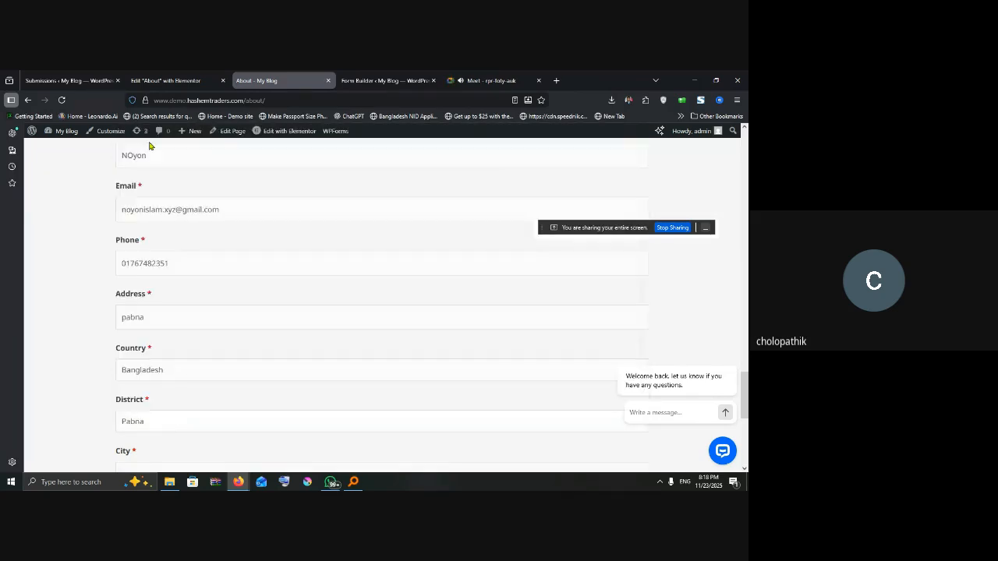
pyautogui.scroll(-1, 171, 387)
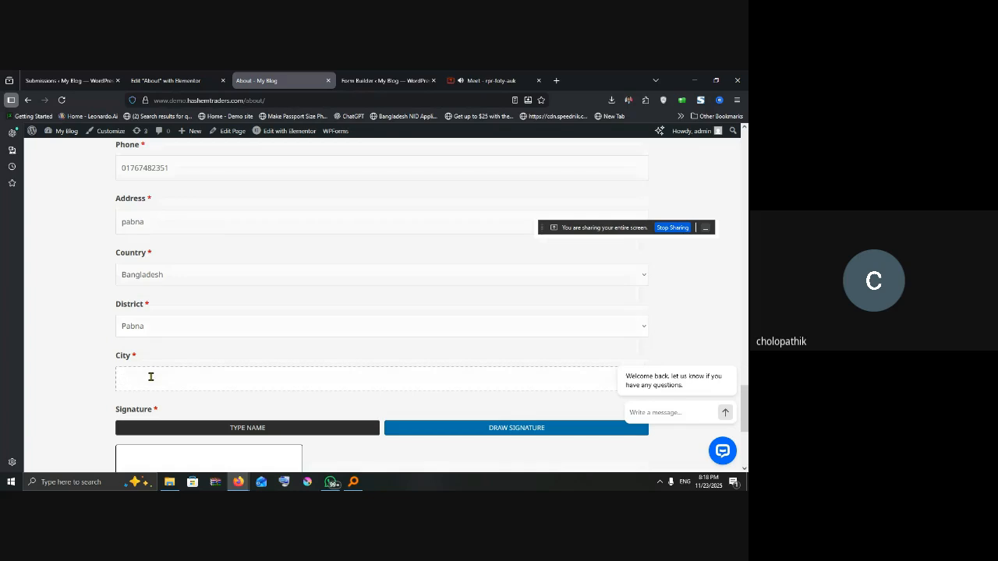
pyautogui.write('Pabna')
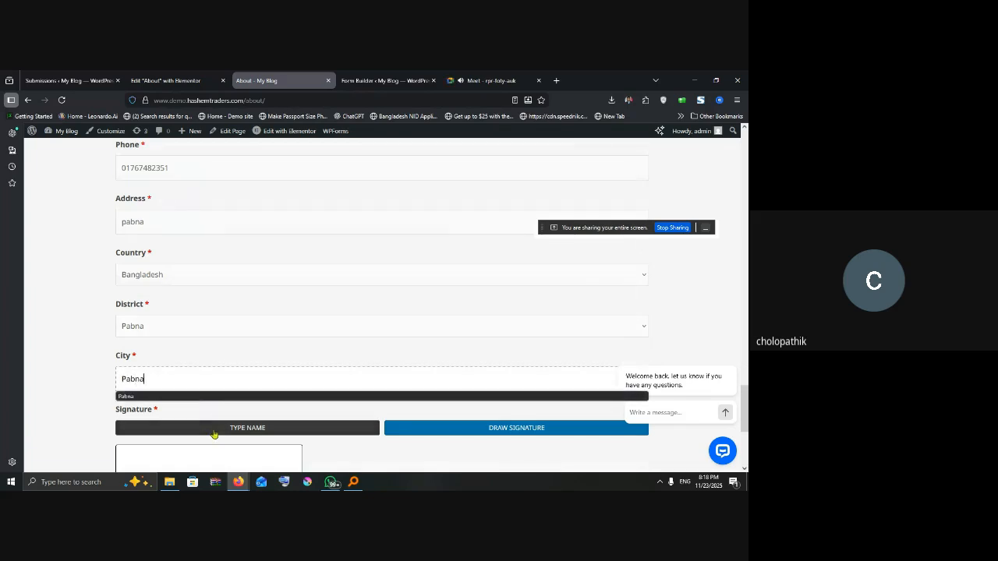
# Step: Sign by typing the student's full name, fix its capitalisation, submit, and return to the form builder
pyautogui.click(226, 428)
pyautogui.scroll(-2, 250, 430)
pyautogui.click(169, 323)
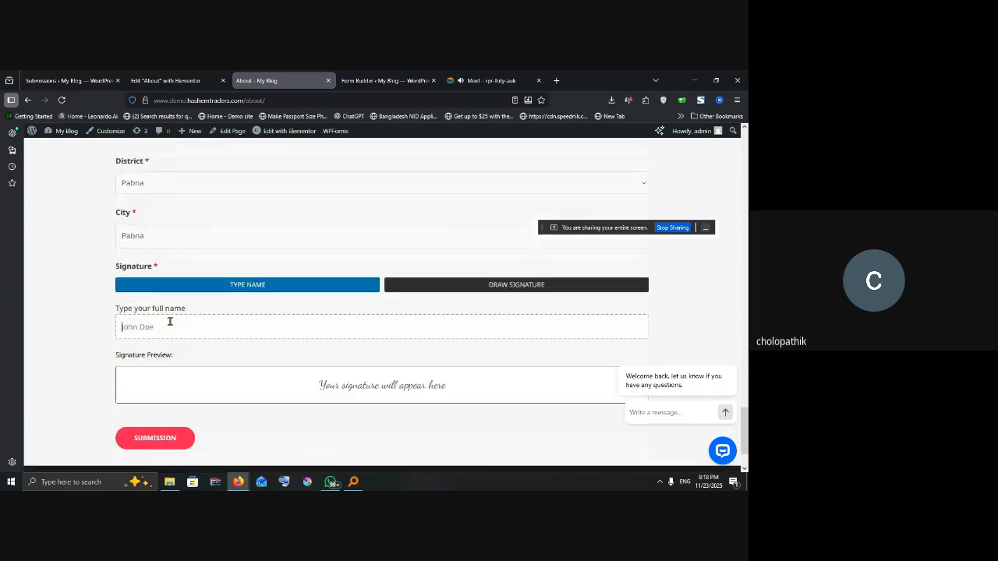
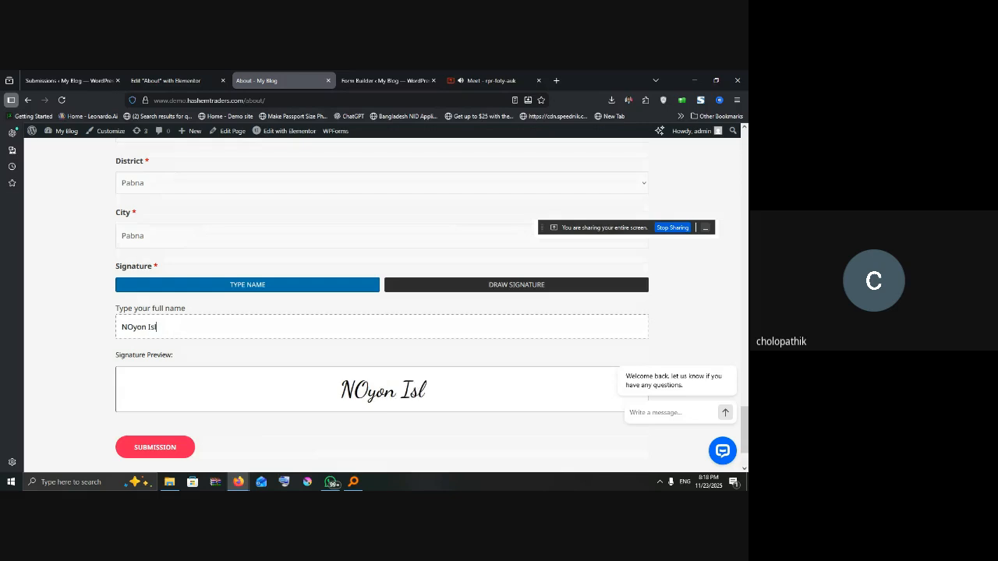
pyautogui.click(132, 326)
pyautogui.press('BackSpace')
pyautogui.write('o')
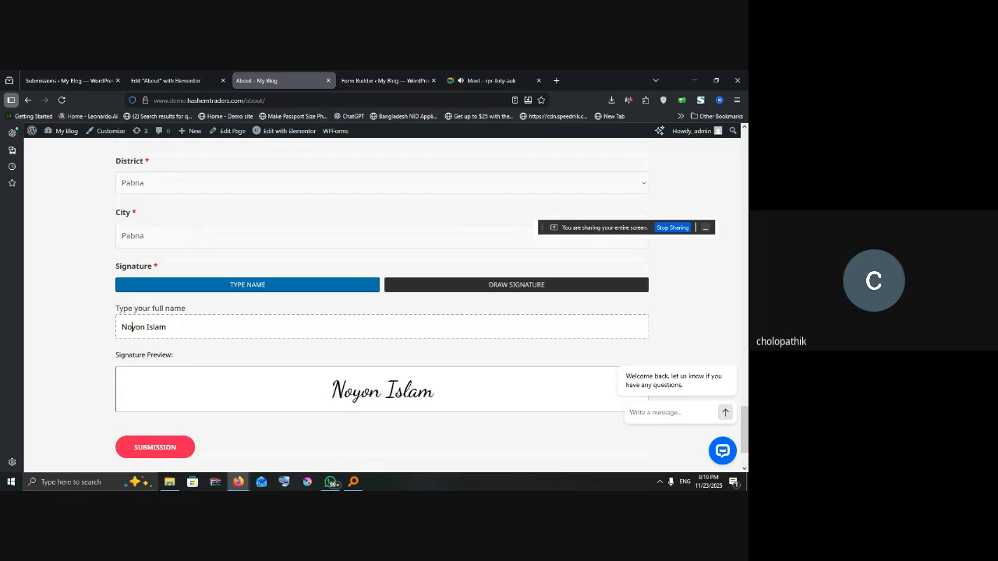
pyautogui.click(160, 450)
pyautogui.click(160, 451)
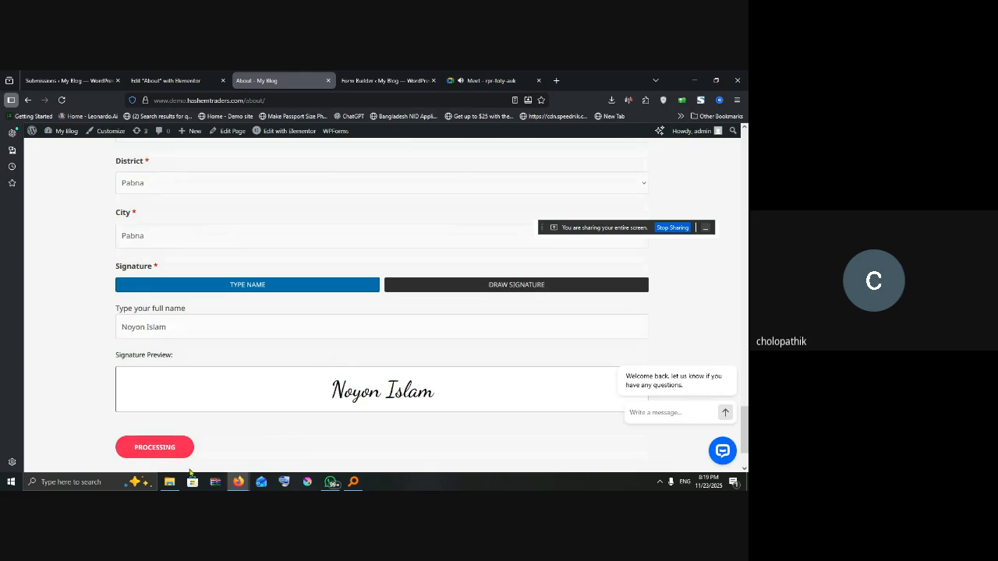
pyautogui.moveTo(151, 376); pyautogui.dragTo(309, 388)
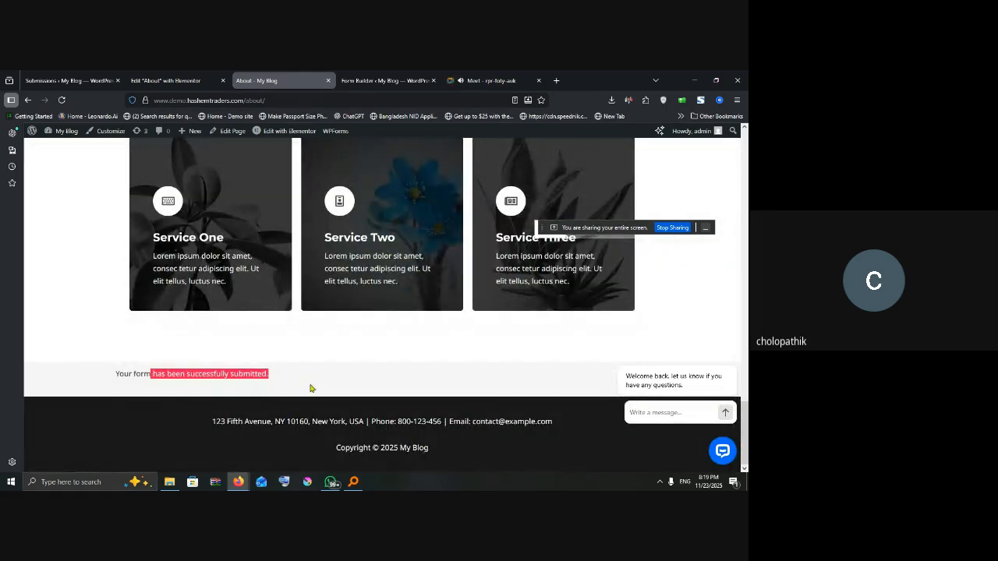
pyautogui.click(396, 81)
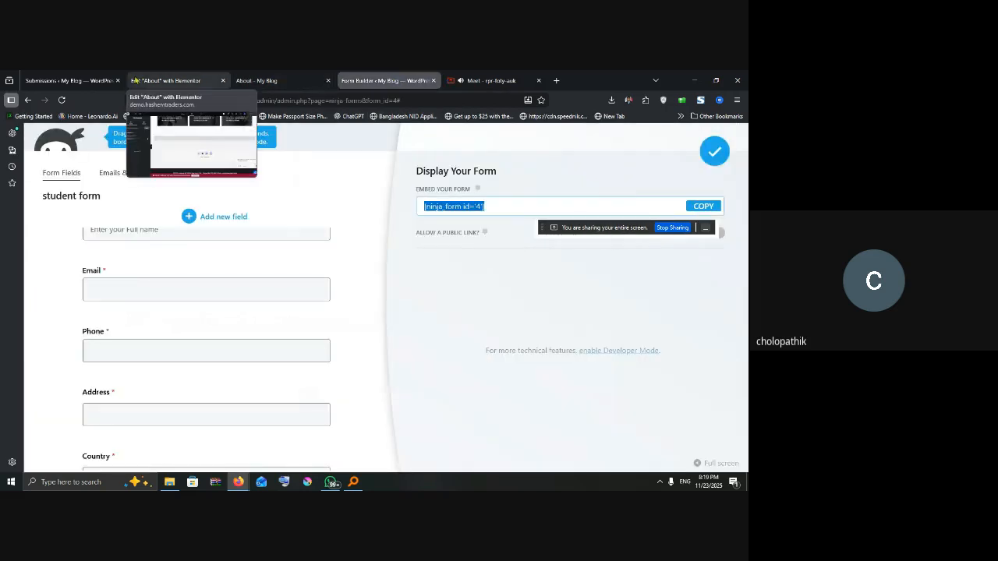
# Step: Open the new submission in the Edit Submission modal, review its values, and close it unchanged
pyautogui.click(71, 81)
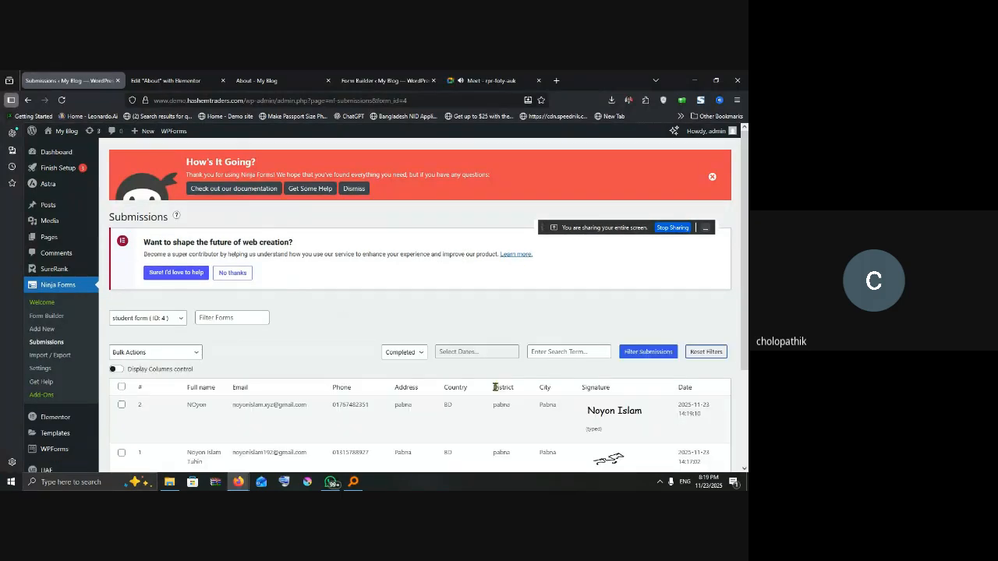
pyautogui.scroll(-2, 494, 386)
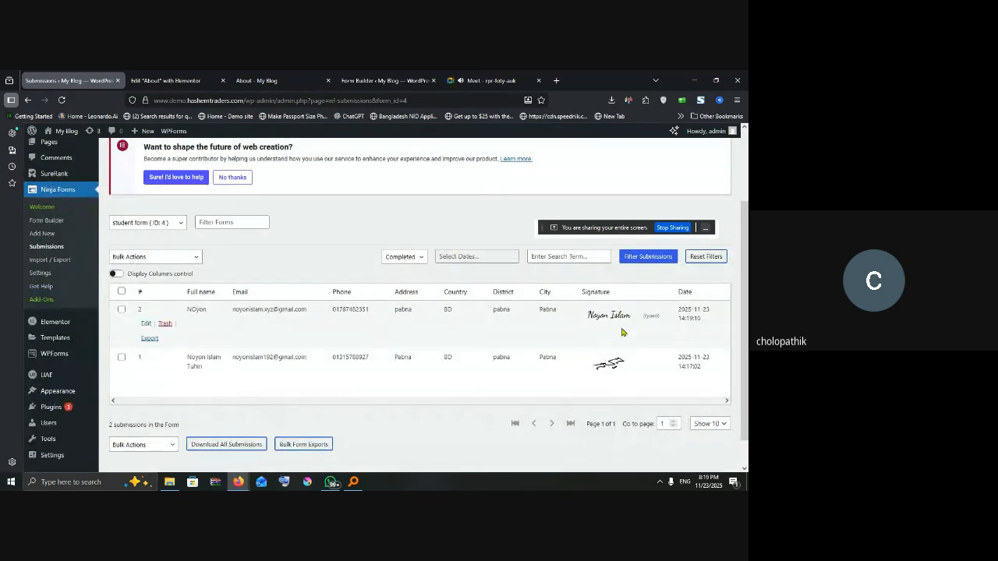
pyautogui.click(148, 324)
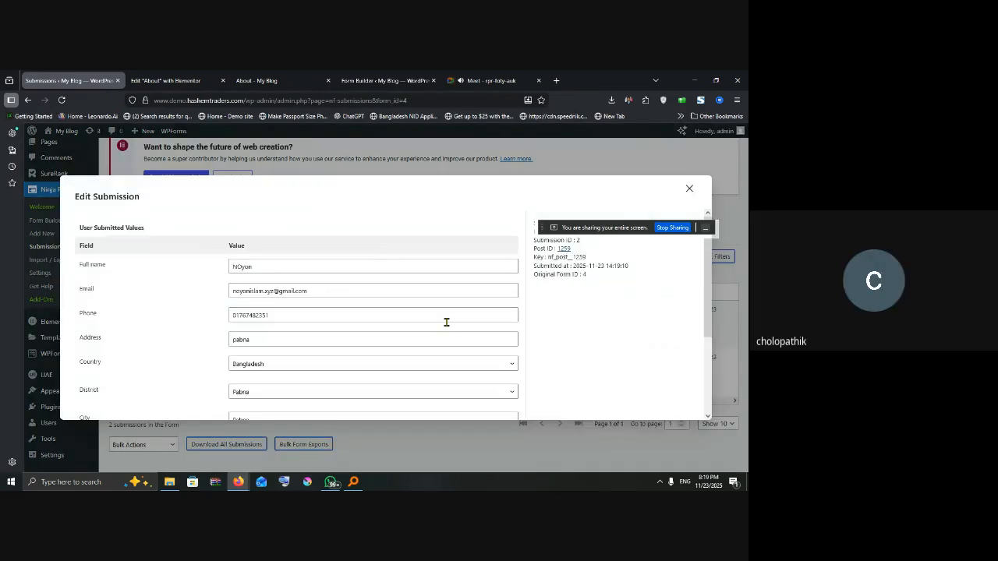
pyautogui.scroll(-3, 359, 286)
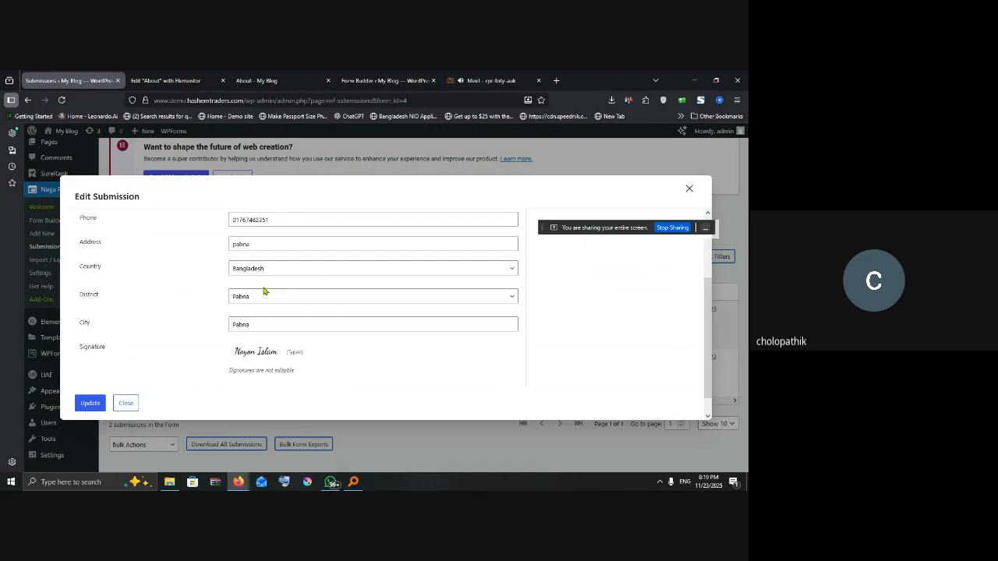
pyautogui.scroll(2, 294, 297)
pyautogui.scroll(2, 304, 303)
pyautogui.scroll(-5, 352, 310)
pyautogui.click(689, 189)
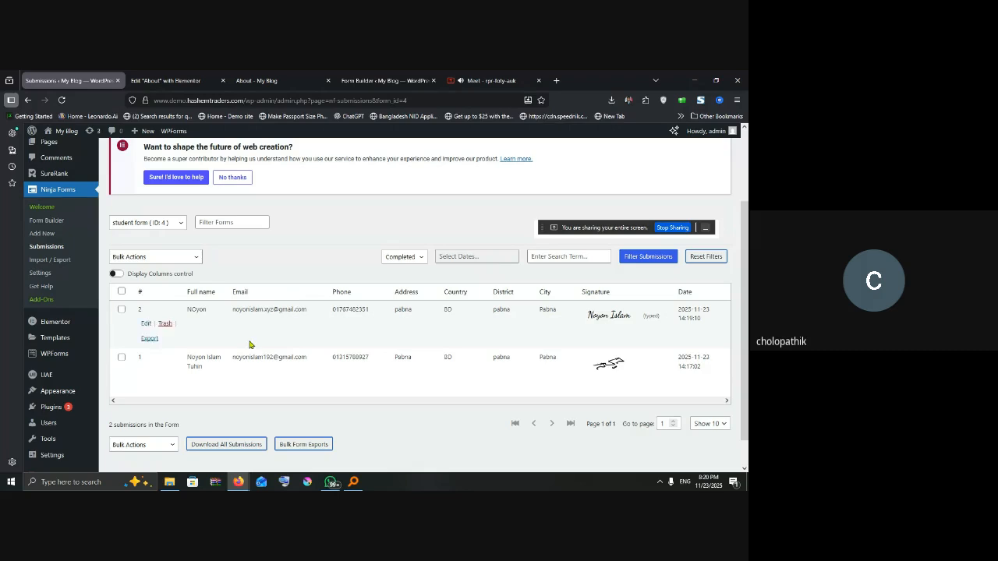
# Step: Scroll back to the top of the submissions page and open Firefox's main menu
pyautogui.moveTo(61, 391)
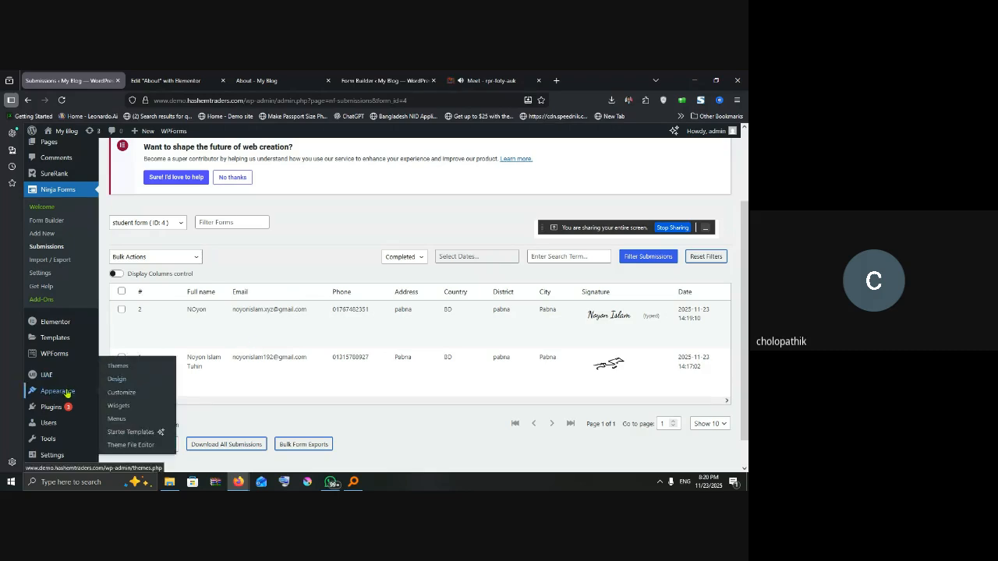
pyautogui.moveTo(56, 331)
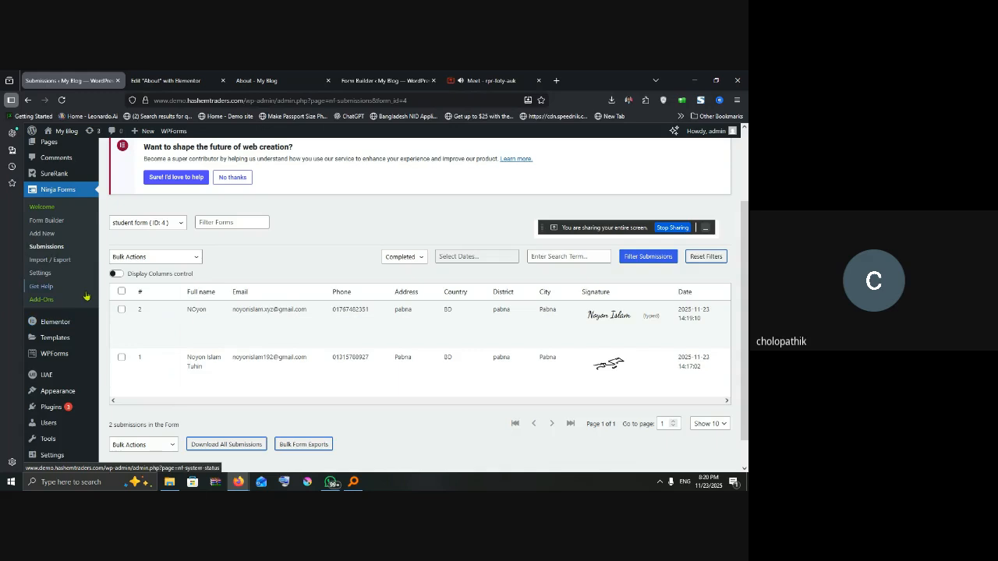
pyautogui.scroll(3, 87, 297)
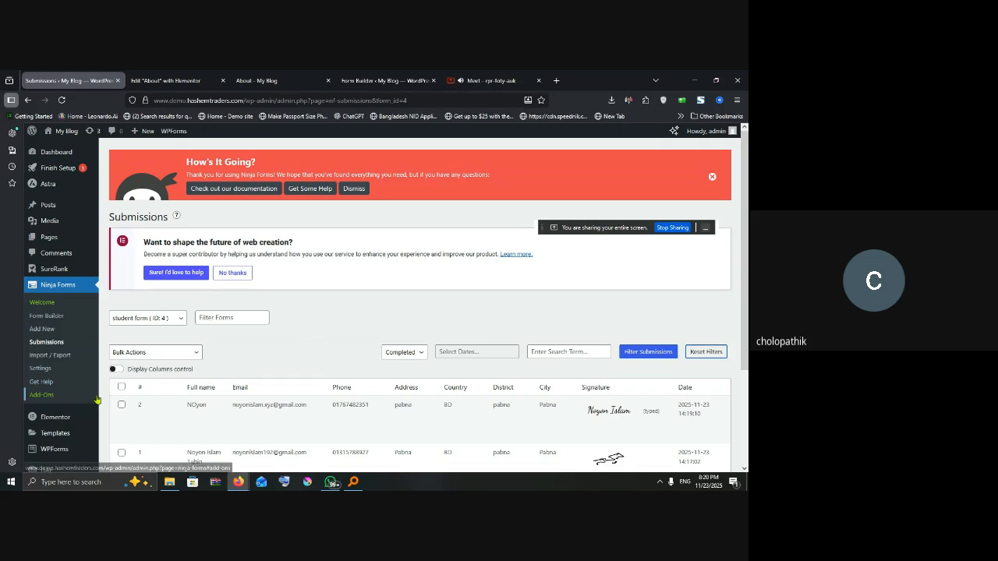
pyautogui.scroll(-1, 70, 234)
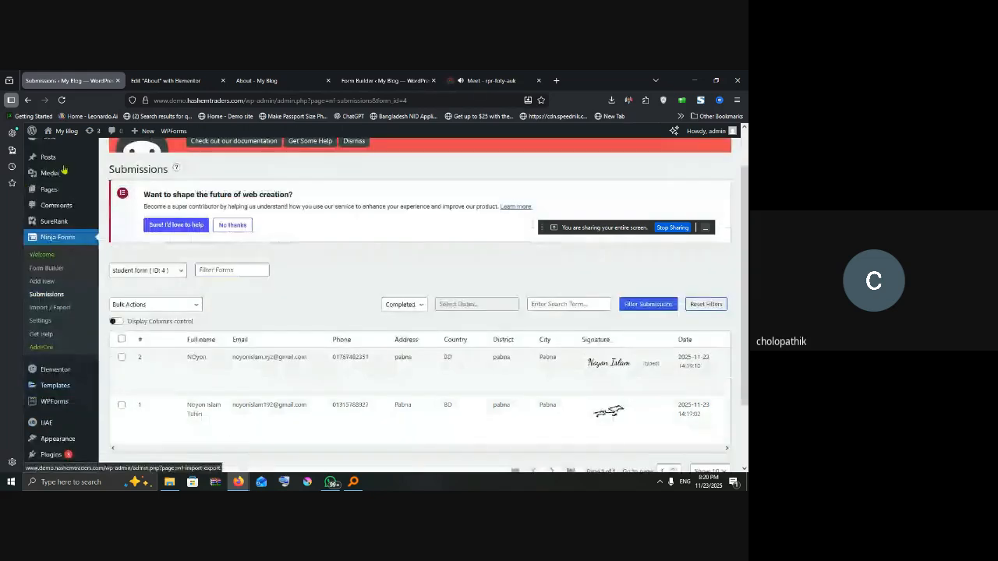
pyautogui.scroll(1, 630, 161)
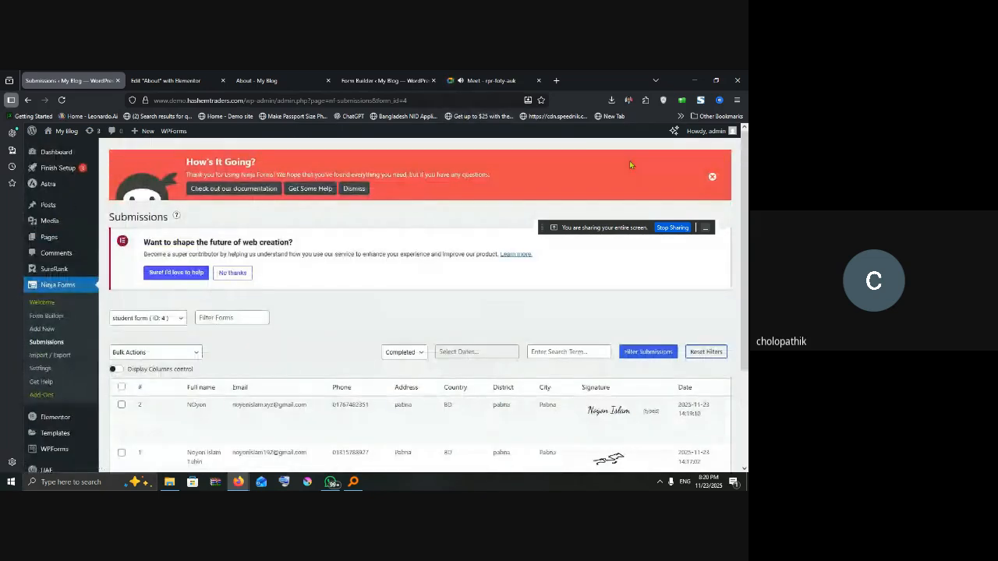
pyautogui.click(736, 100)
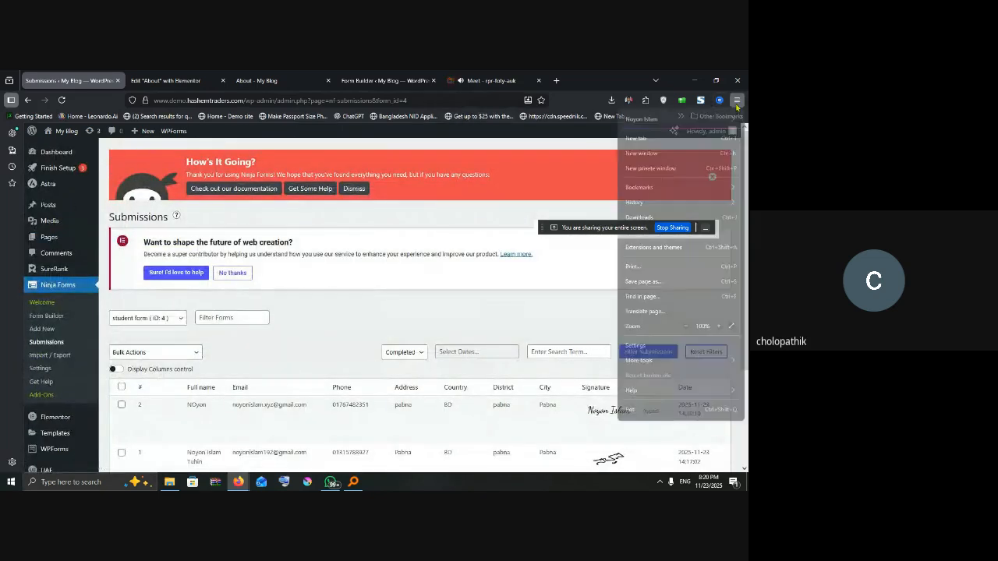
# Step: In a new private window, load the site's /admin address to reach the WordPress login page
pyautogui.click(657, 170)
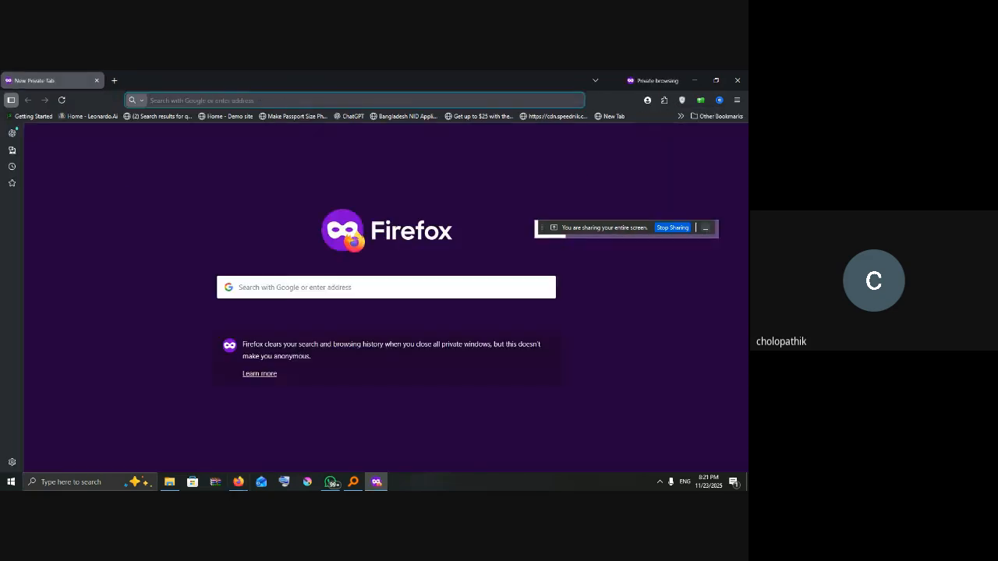
pyautogui.write('demo.hashemtraders.com')
pyautogui.press('Return')
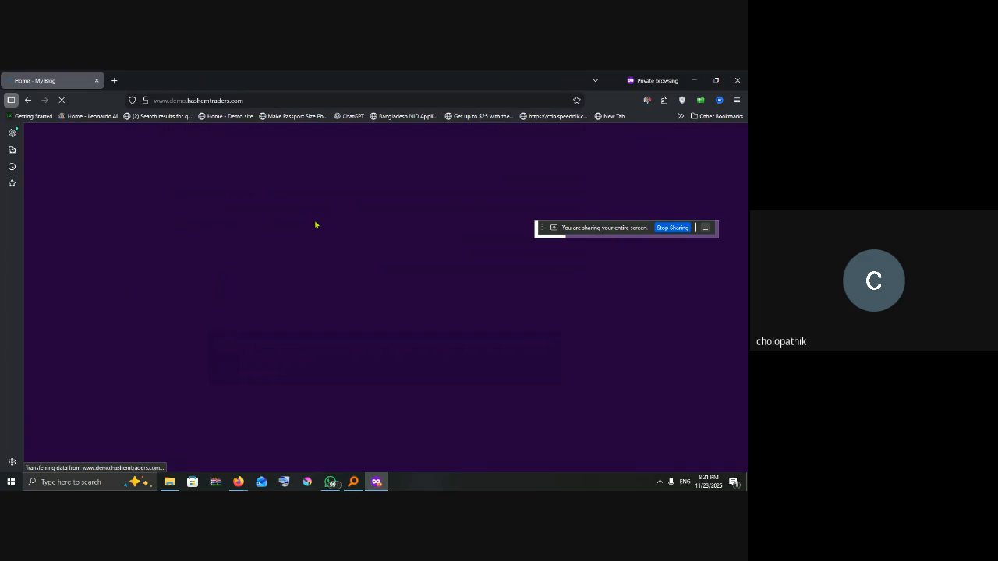
pyautogui.click(279, 98)
pyautogui.click(279, 98)
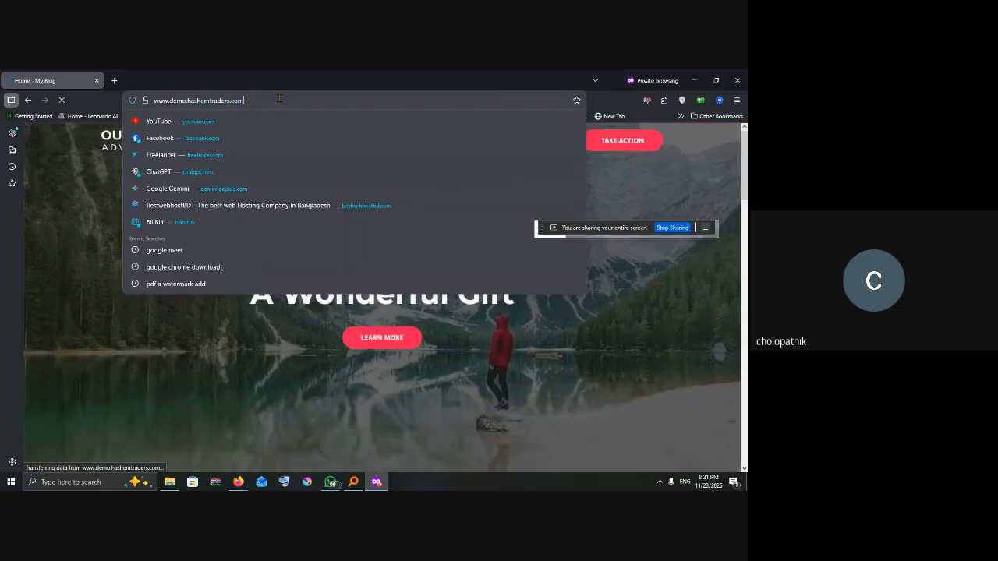
pyautogui.write('adm')
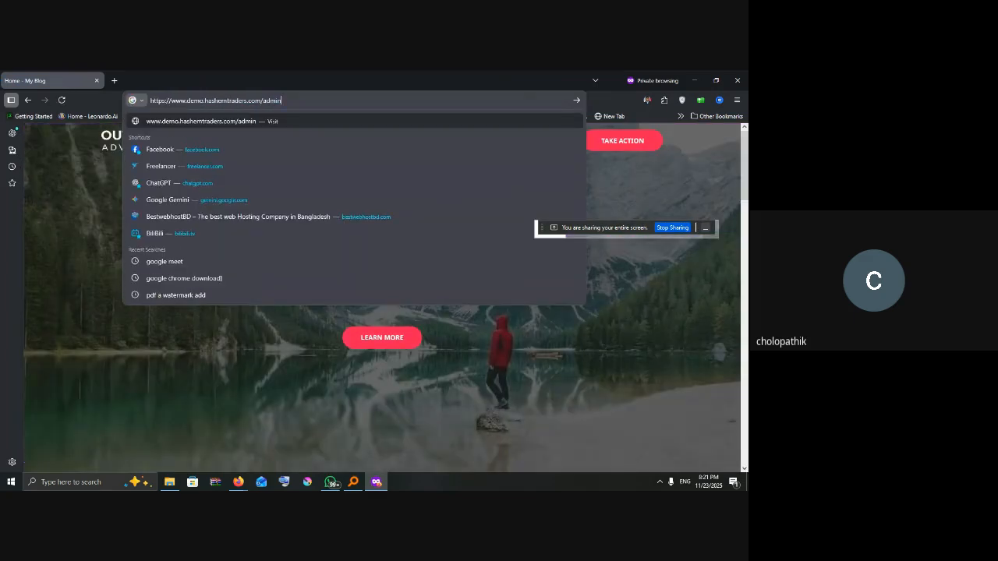
pyautogui.write('in')
pyautogui.press('Return')
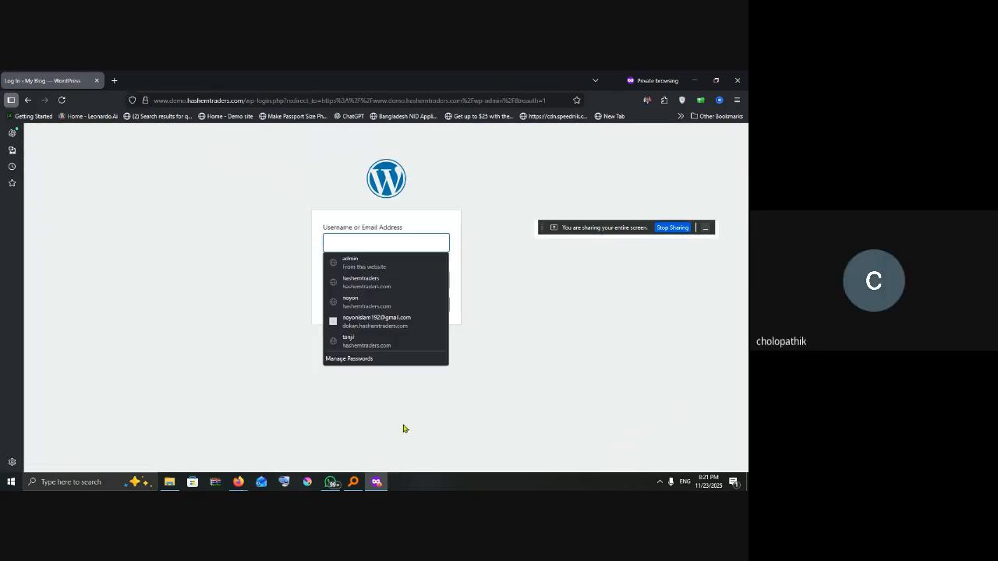
pyautogui.click(482, 303)
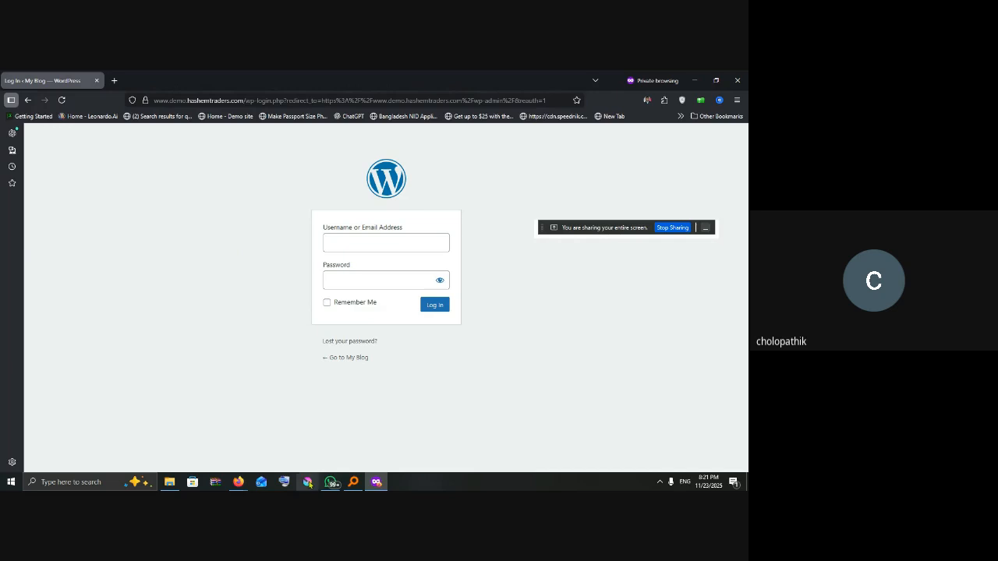
# Step: Return to the admin window and go to Plugins > Add Plugin
pyautogui.moveTo(238, 482)
pyautogui.click(183, 437)
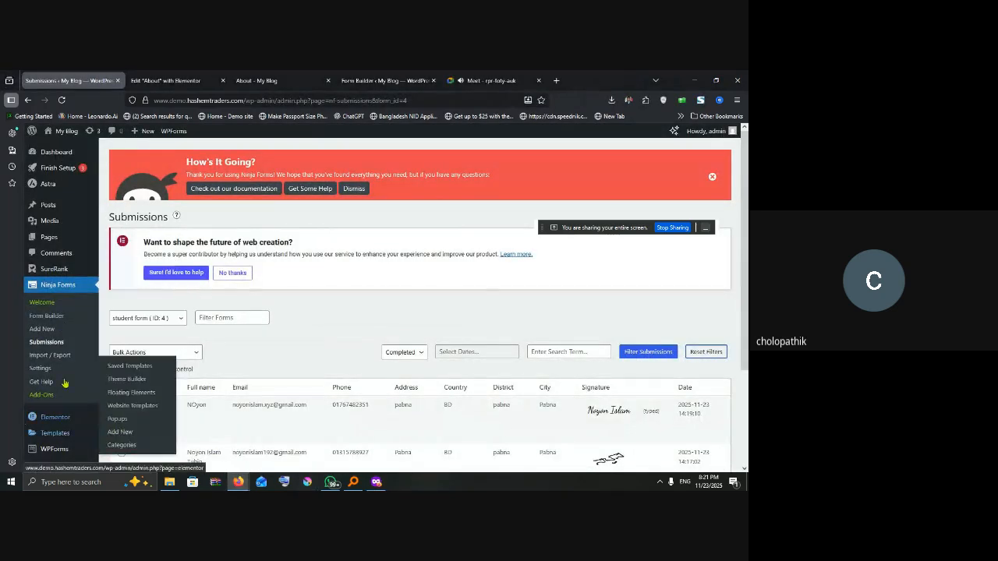
pyautogui.scroll(-3, 61, 356)
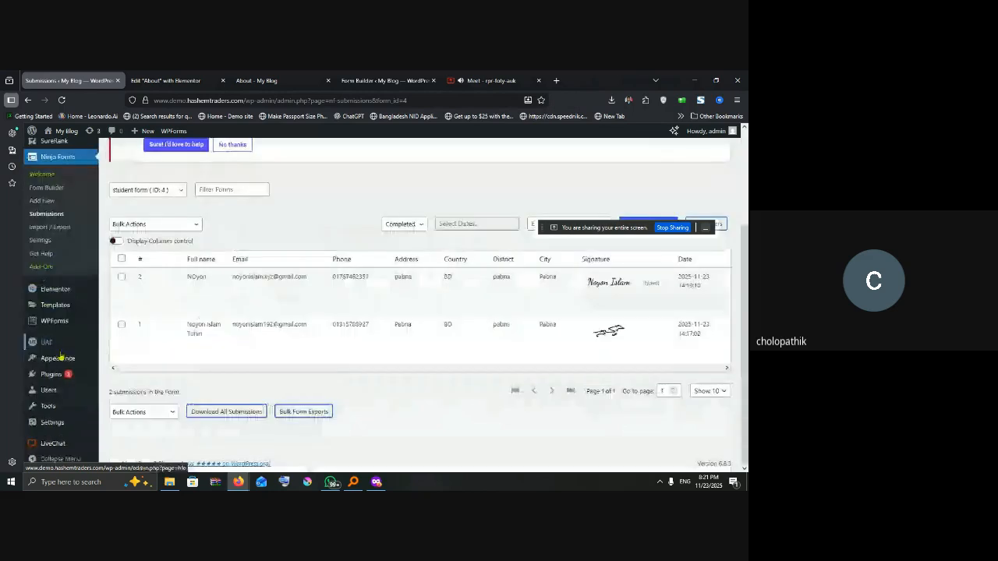
pyautogui.moveTo(53, 379)
pyautogui.click(127, 392)
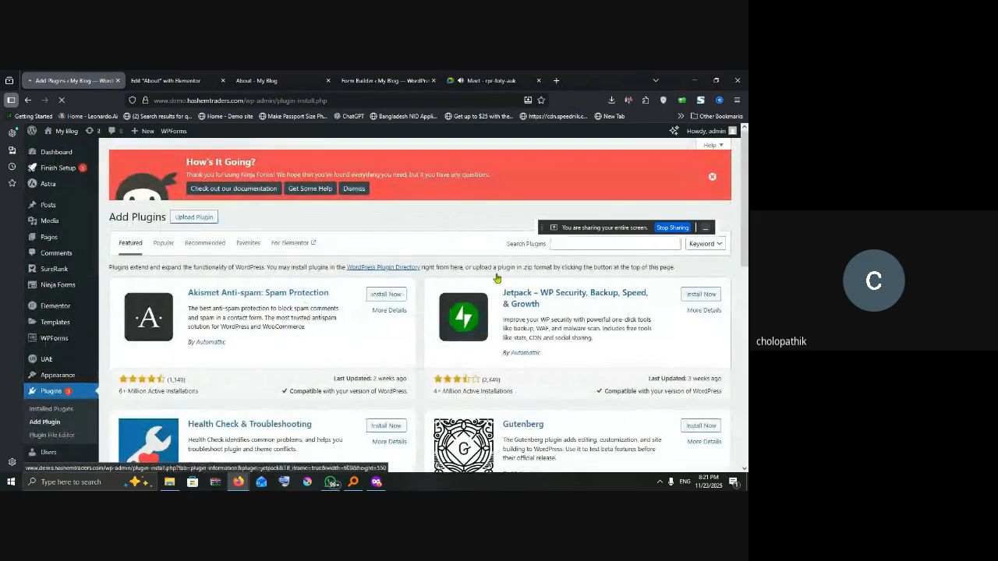
# Step: Search the plugin directory for 'loginpress'
pyautogui.click(588, 245)
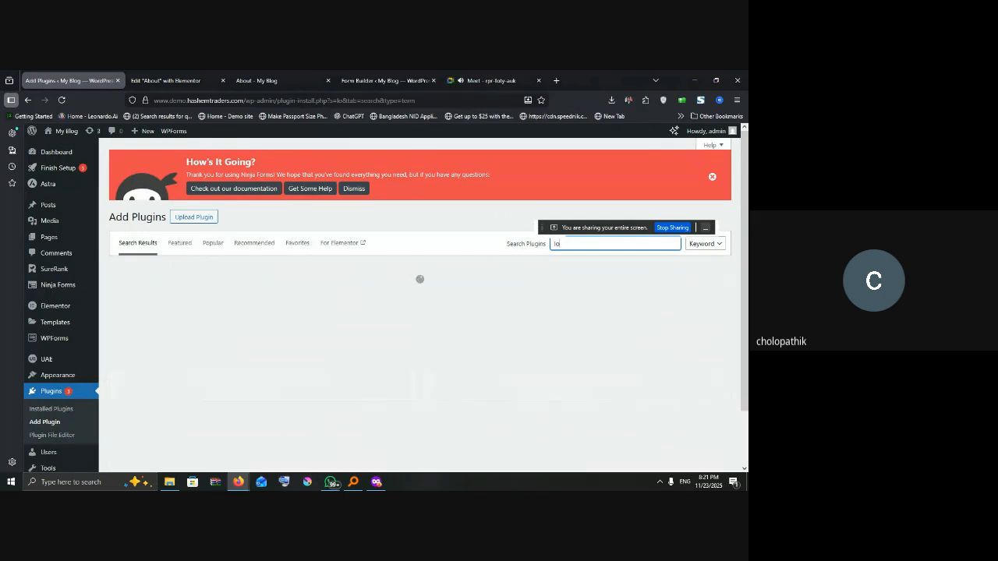
pyautogui.write('login')
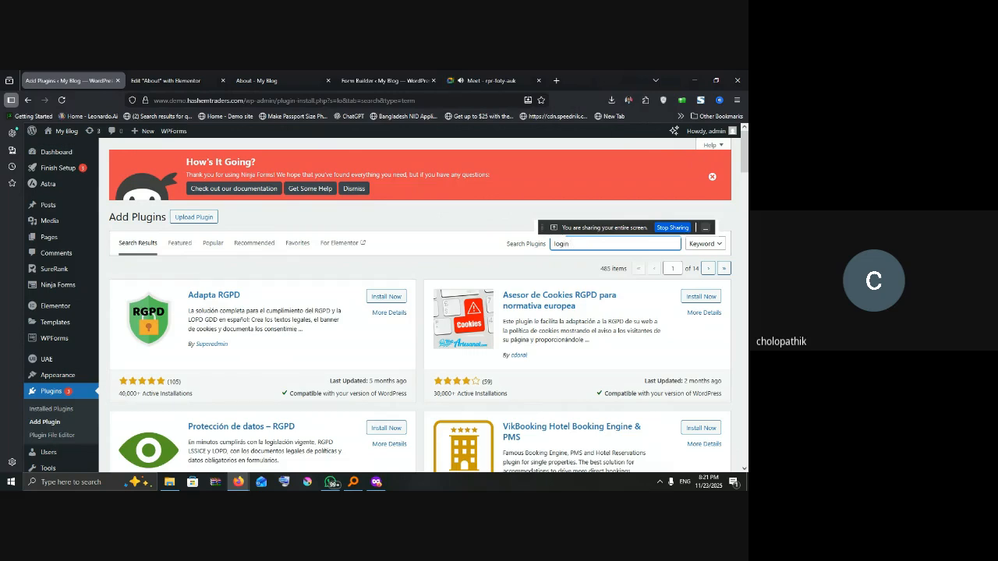
pyautogui.write('ptr=')
pyautogui.press('BackSpace')
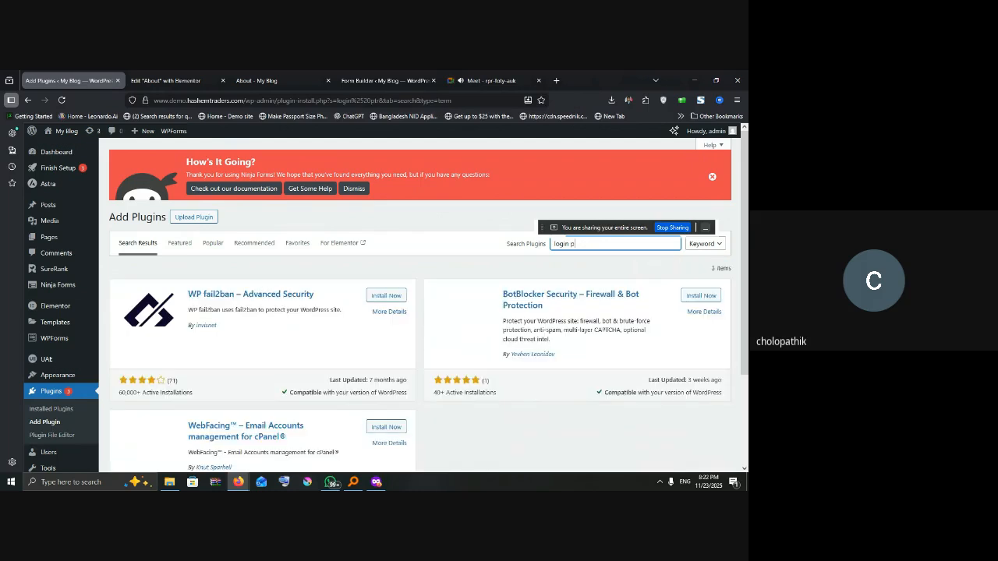
pyautogui.write('=')
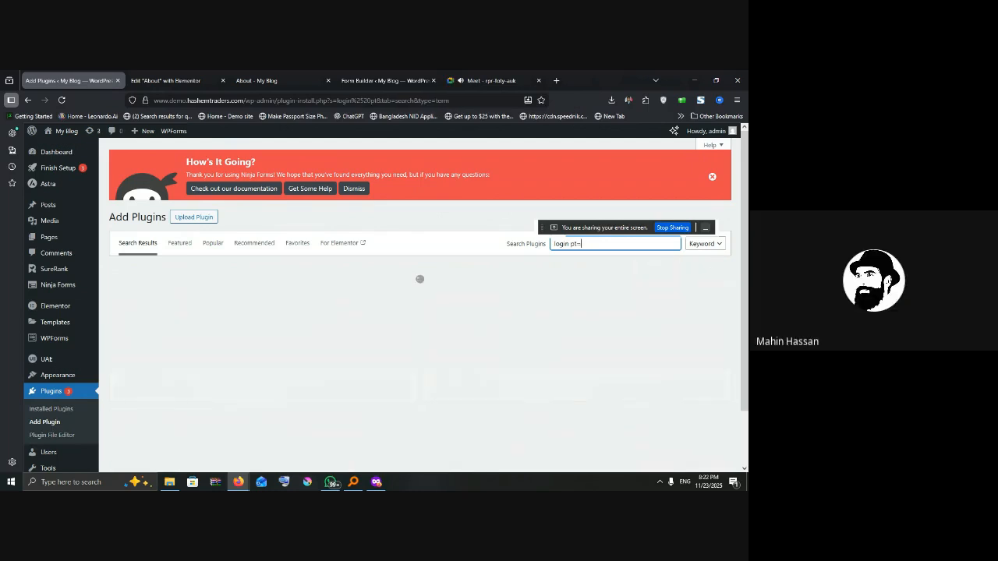
pyautogui.press('BackSpace')
pyautogui.press('BackSpace')
pyautogui.write('ress')
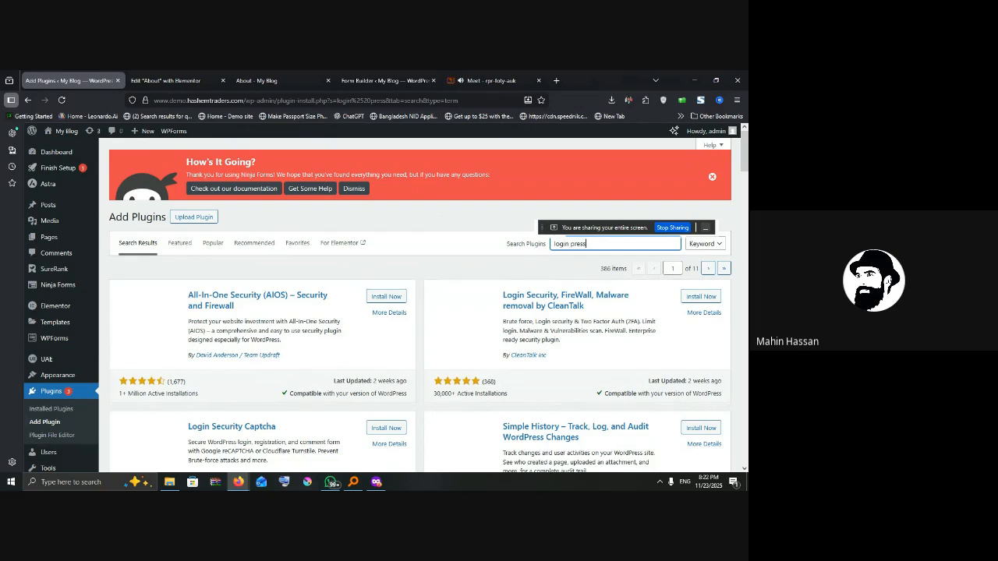
pyautogui.scroll(-3, 437, 350)
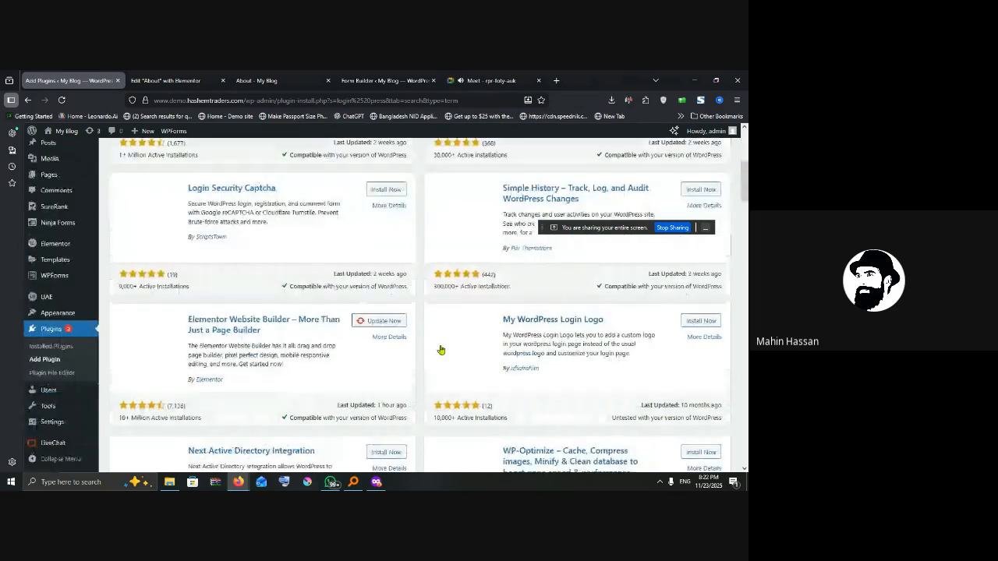
pyautogui.scroll(3, 436, 349)
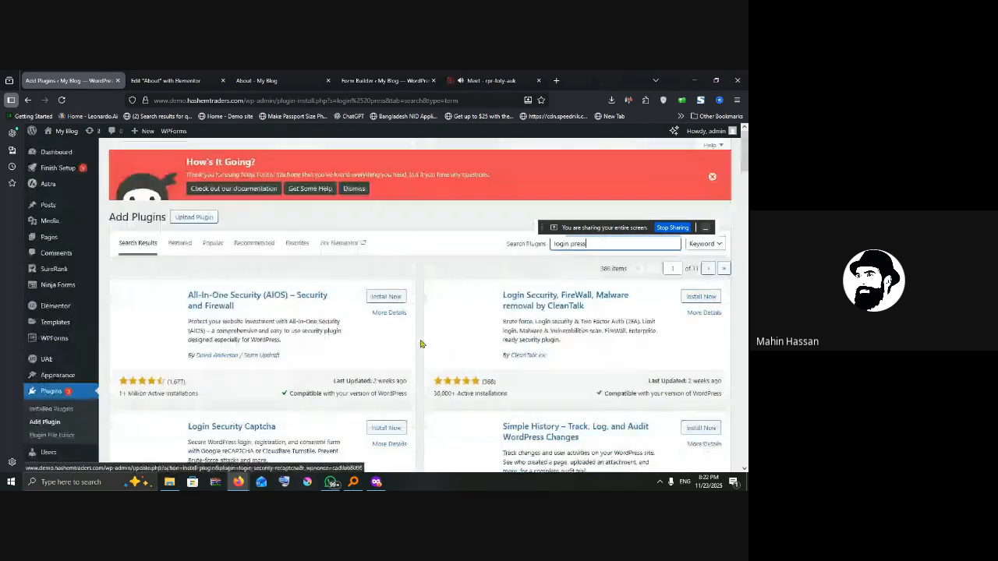
pyautogui.click(572, 243)
pyautogui.press('BackSpace')
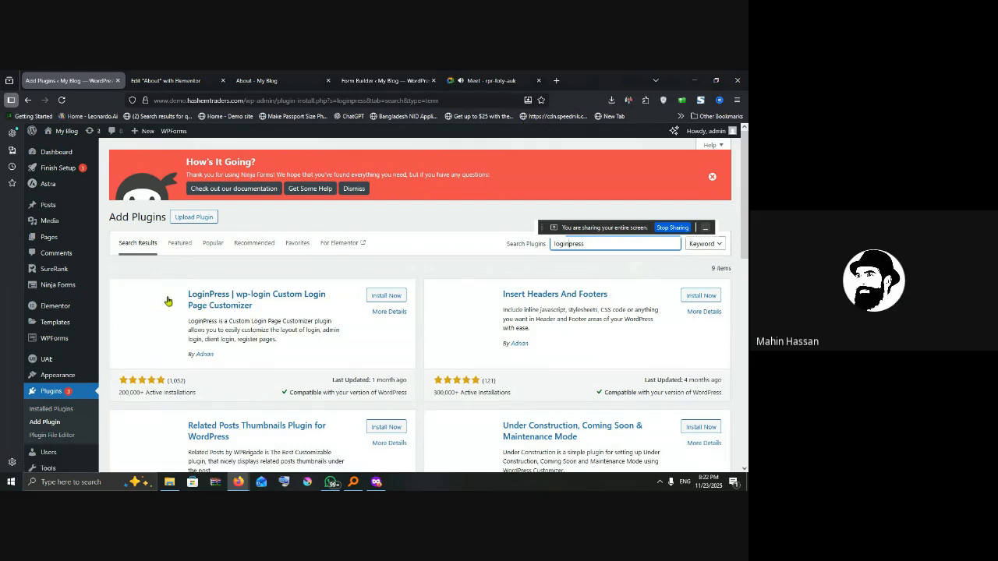
# Step: Install and activate LoginPress, then open its Customizer from the sidebar
pyautogui.click(385, 295)
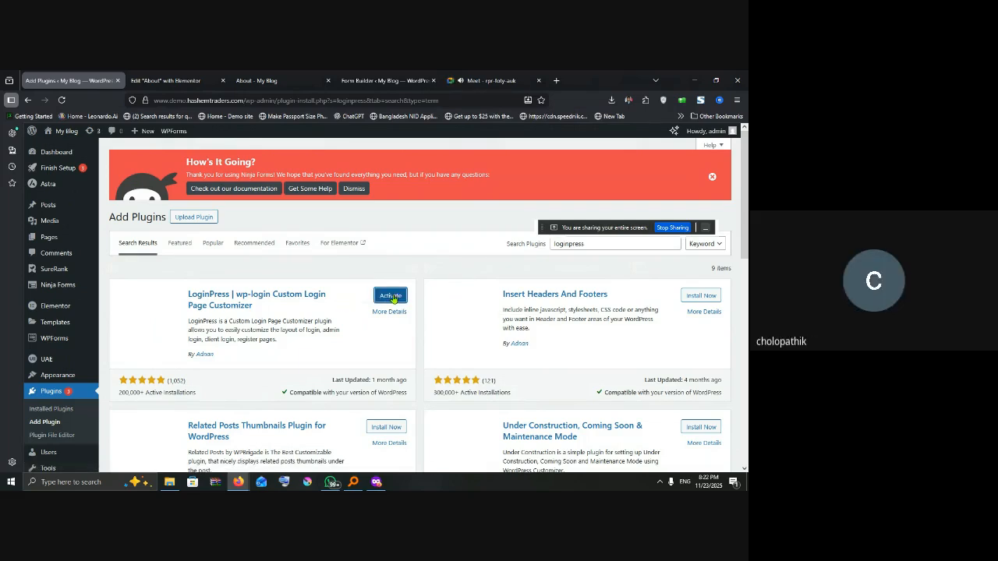
pyautogui.click(394, 296)
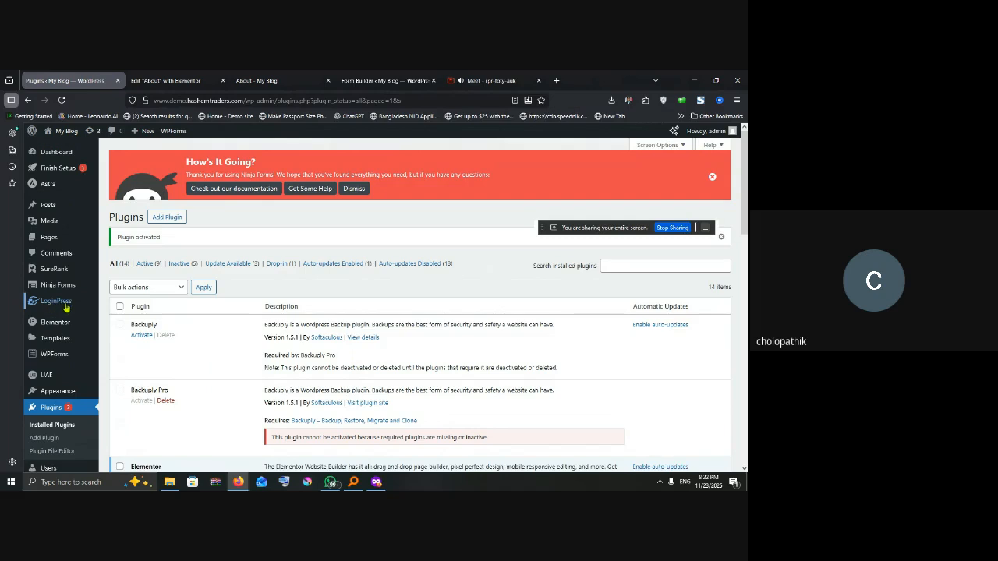
pyautogui.moveTo(63, 307)
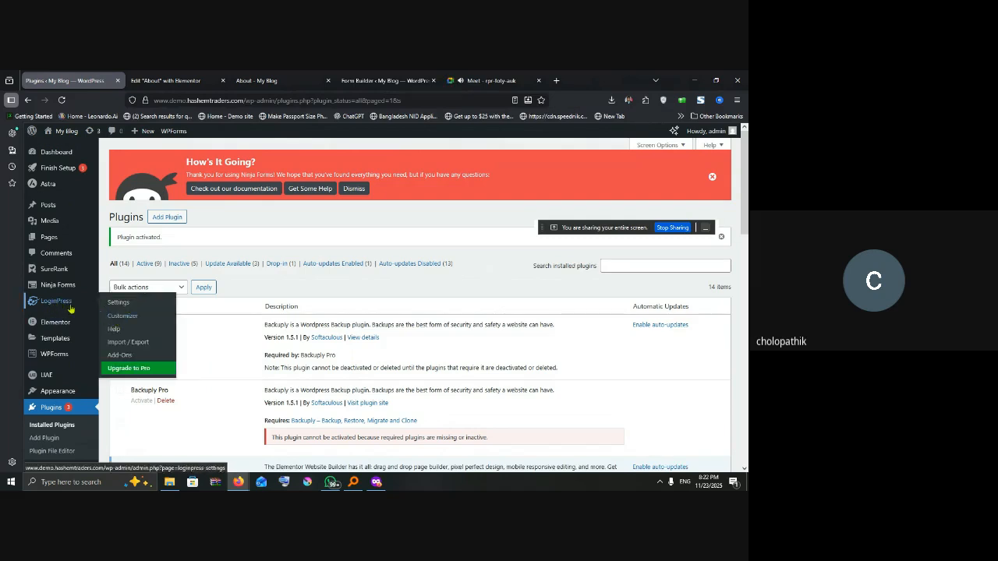
pyautogui.click(123, 316)
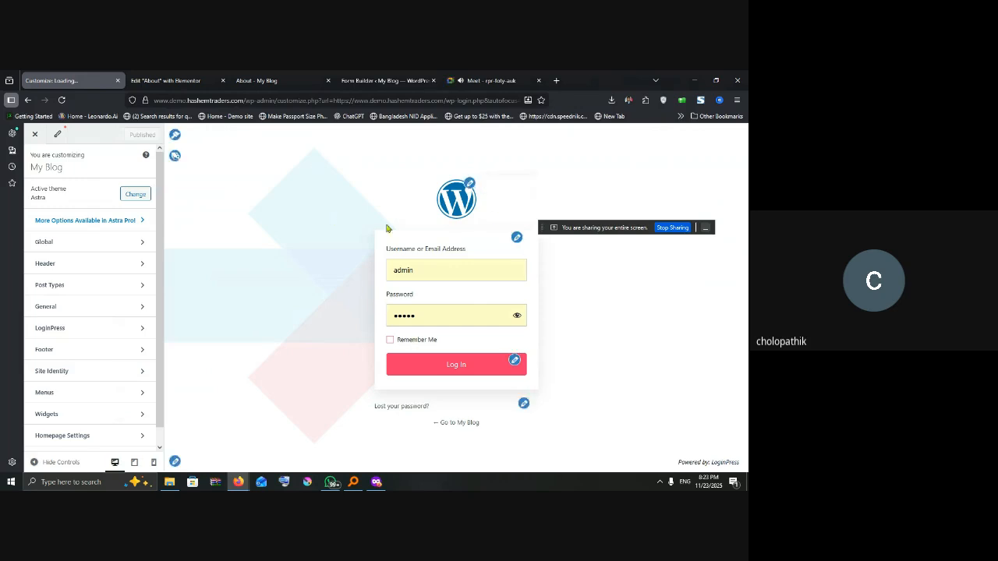
# Step: Open the Change Background settings and start selecting a background image
pyautogui.click(176, 157)
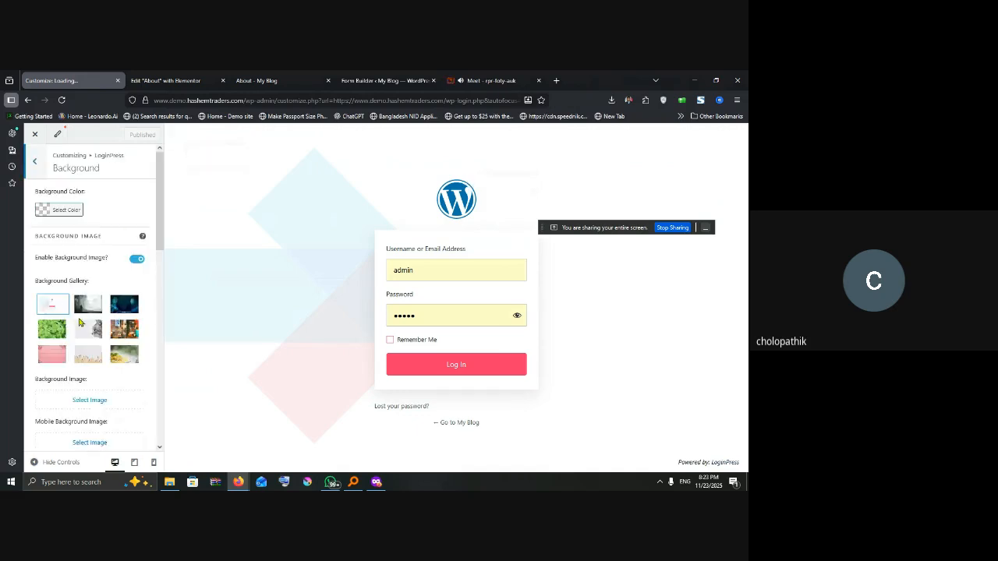
pyautogui.scroll(-1, 106, 337)
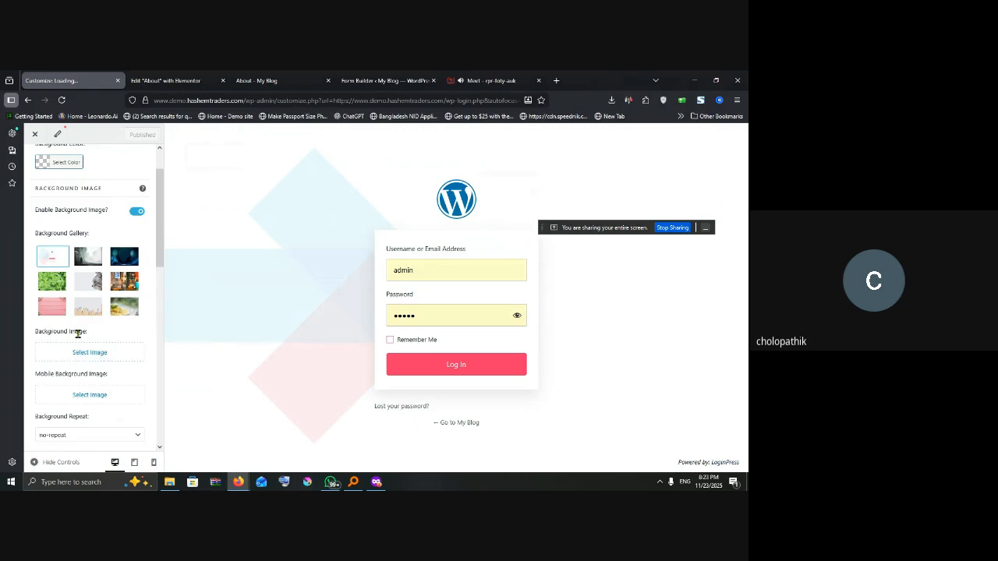
pyautogui.click(100, 356)
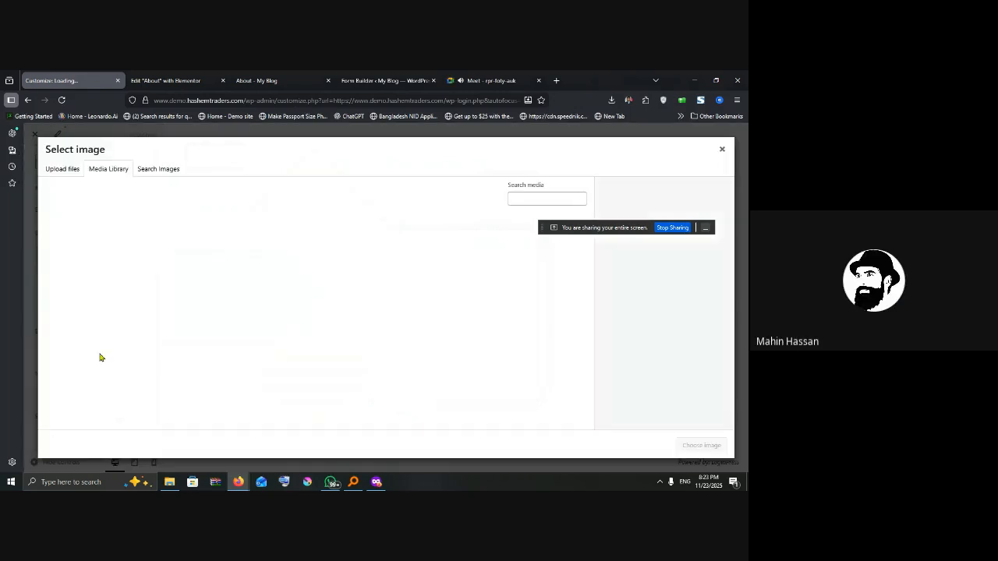
# Step: Search stock images for 'car' and insert the red car at sunset photo
pyautogui.click(156, 172)
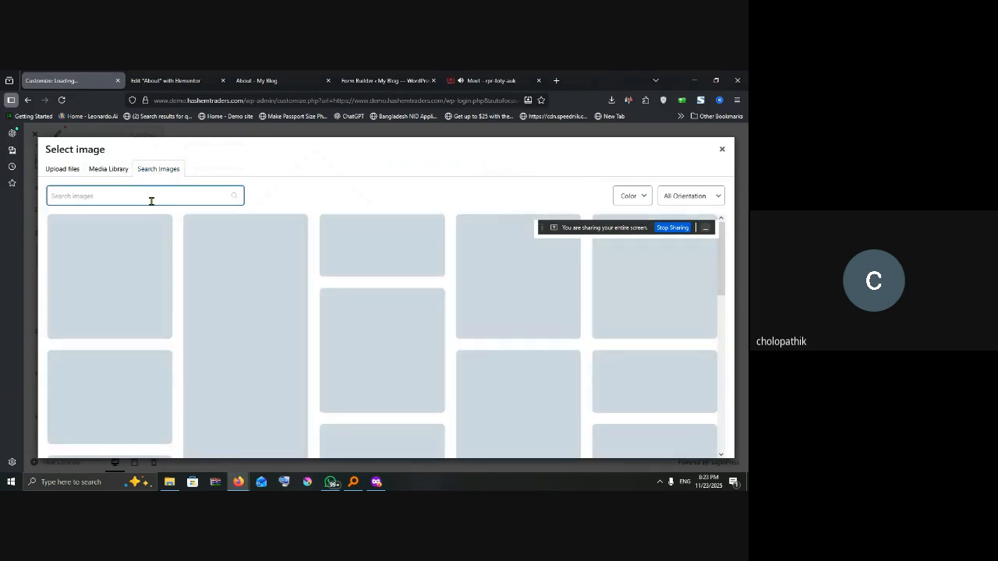
pyautogui.write('car')
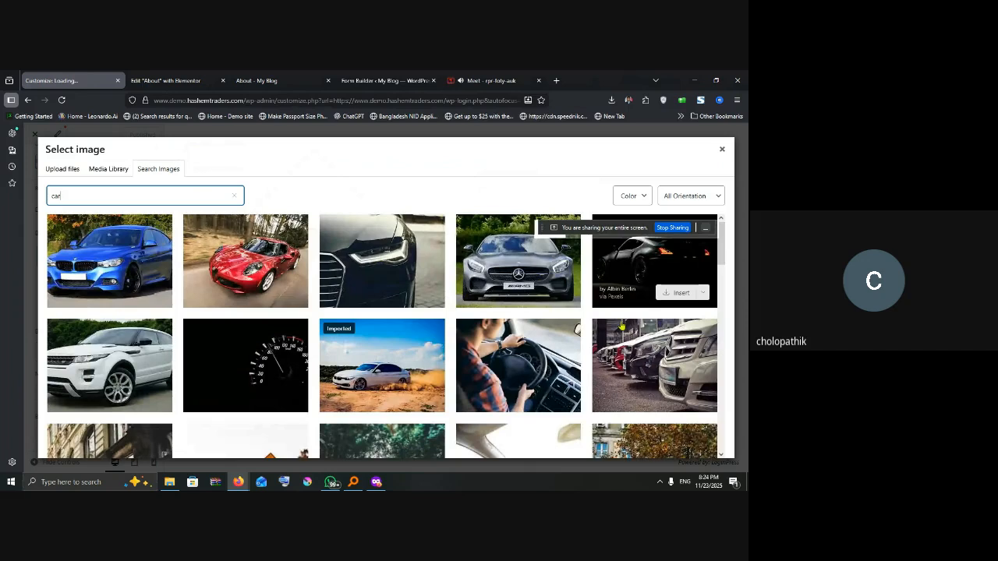
pyautogui.scroll(-2, 622, 326)
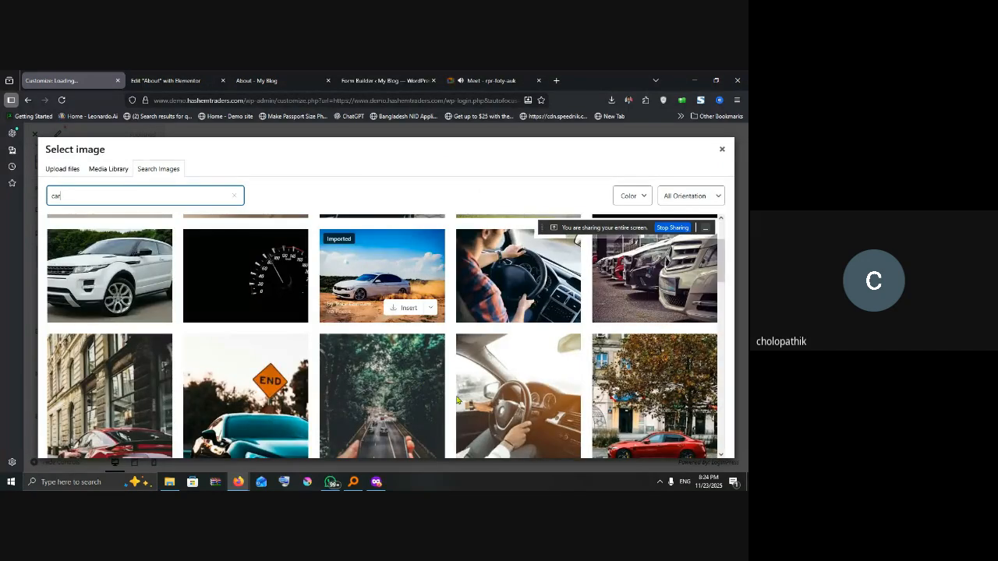
pyautogui.scroll(-5, 186, 395)
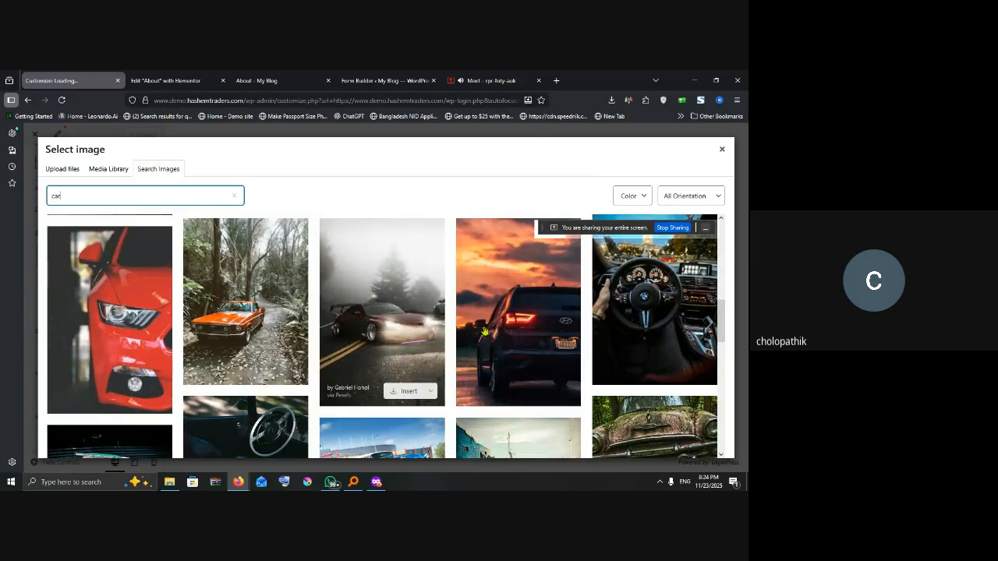
pyautogui.scroll(-5, 573, 349)
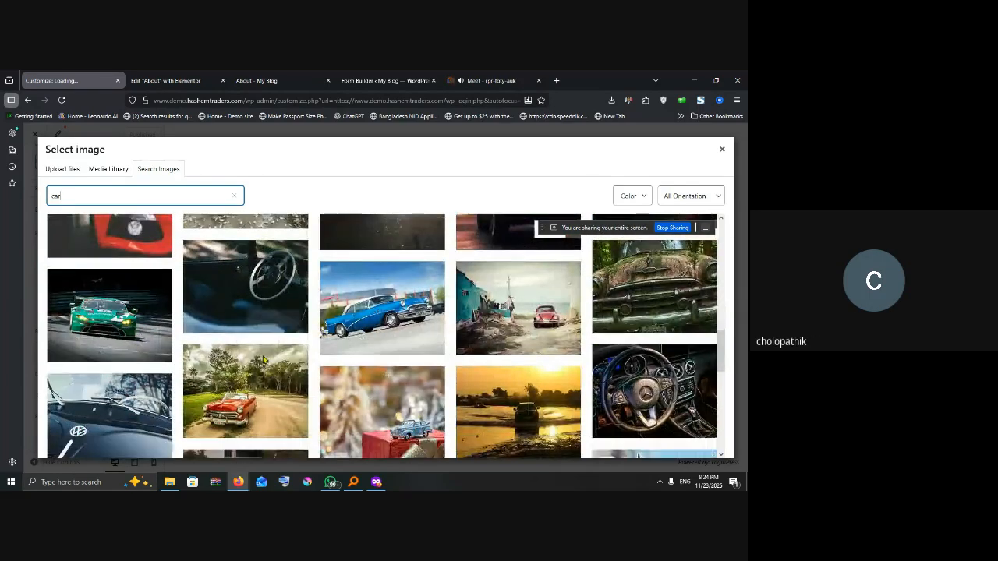
pyautogui.scroll(-2, 598, 351)
pyautogui.scroll(2, 526, 349)
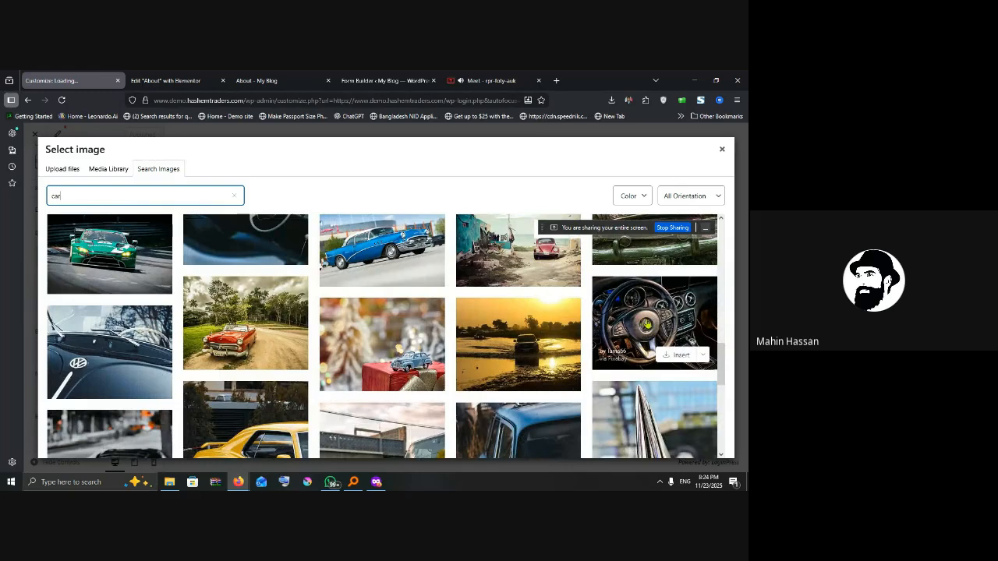
pyautogui.scroll(-3, 655, 333)
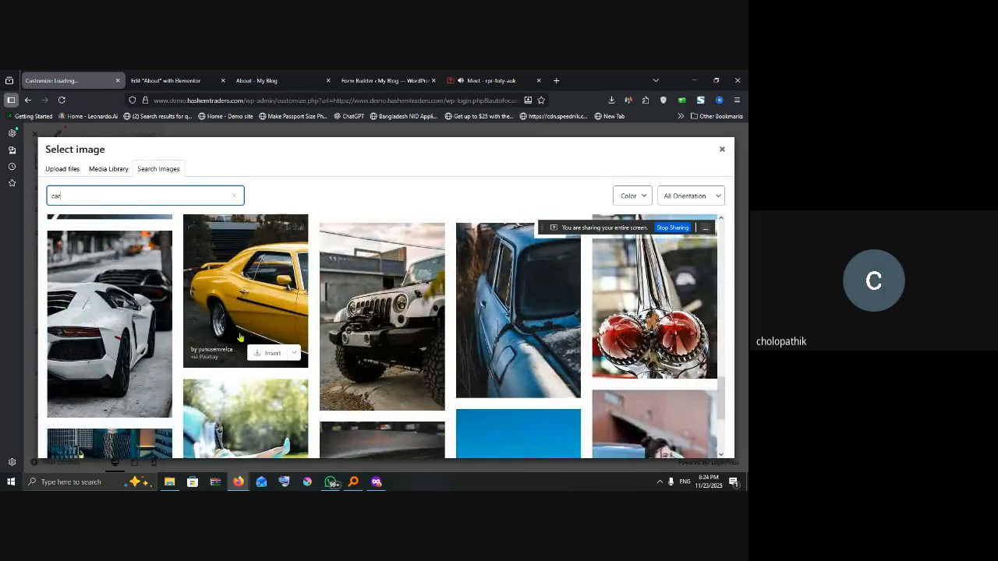
pyautogui.scroll(-5, 240, 337)
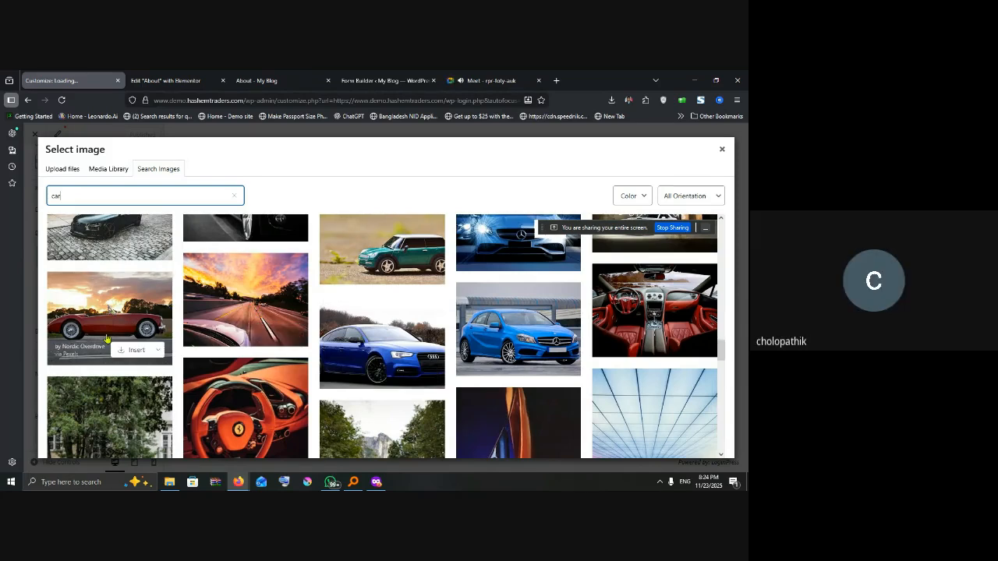
pyautogui.click(134, 351)
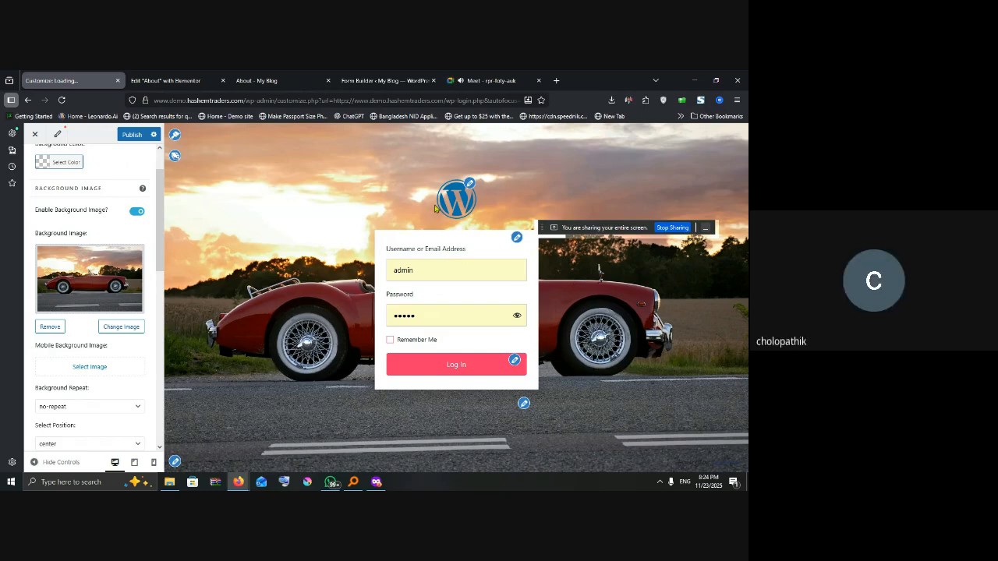
# Step: From the login logo setting, search the stock images for 'logo'
pyautogui.click(469, 184)
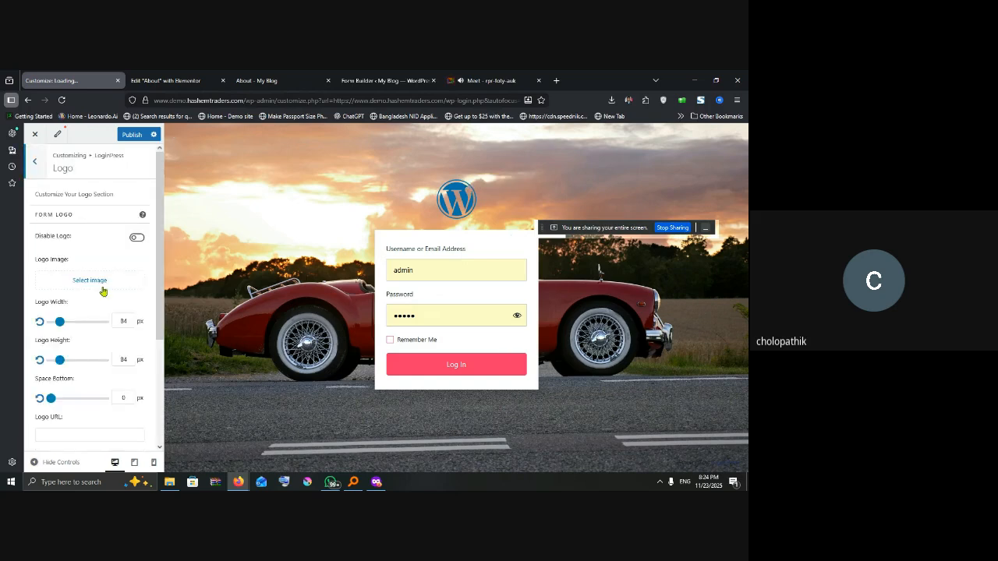
pyautogui.click(90, 283)
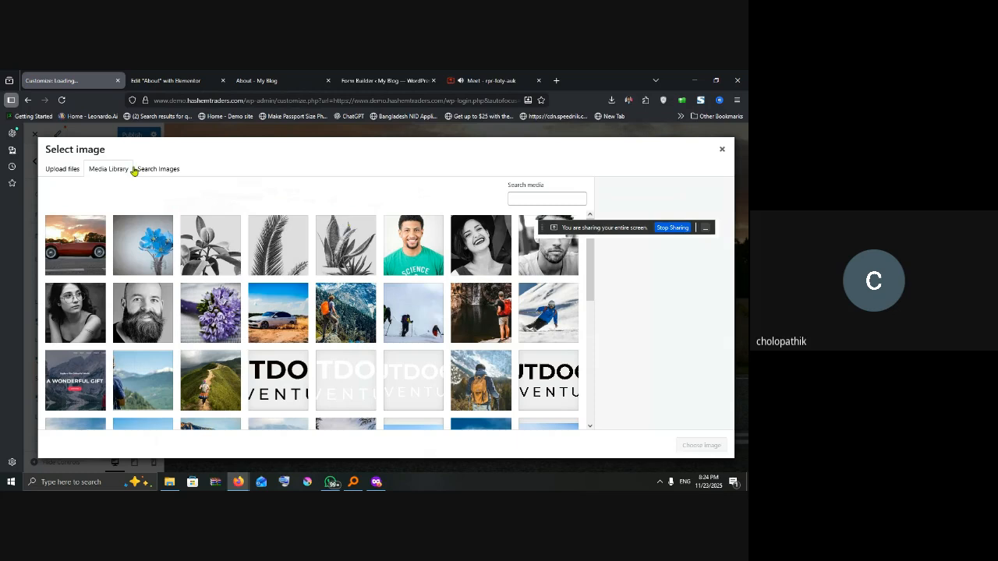
pyautogui.click(163, 174)
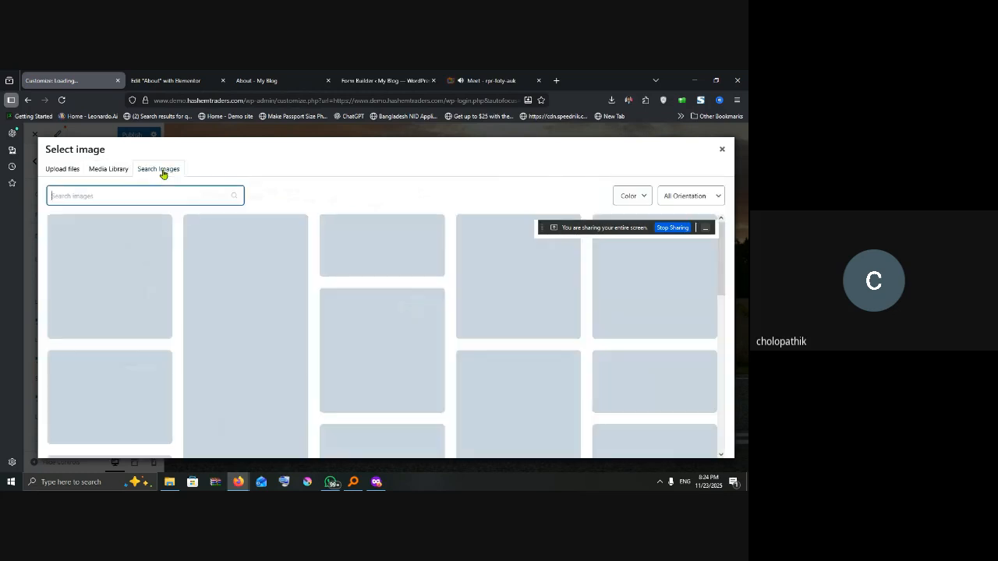
pyautogui.write('logo')
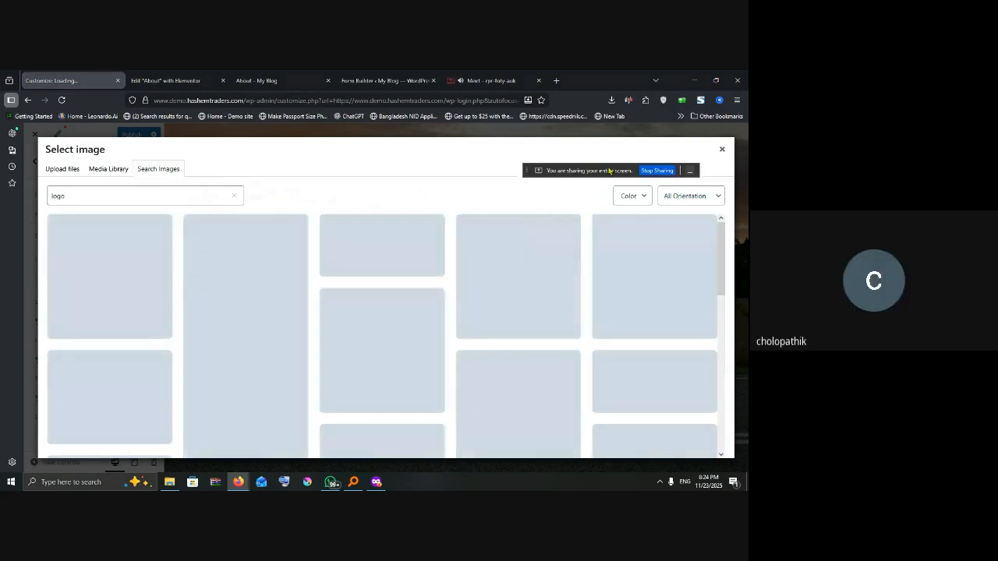
# Step: Filter the results to Transparent and insert the orange Harley-Davidson emblem as the logo
pyautogui.click(641, 198)
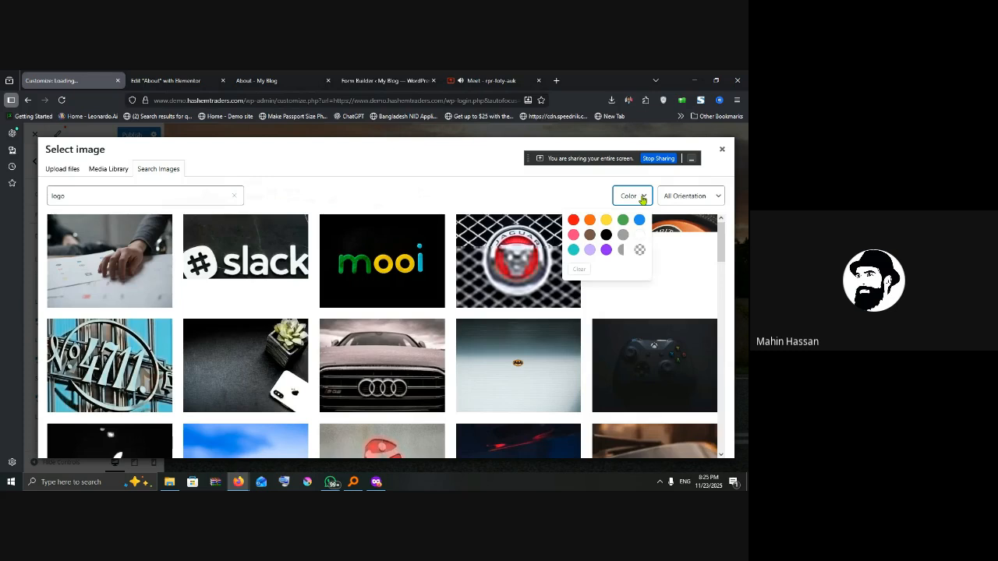
pyautogui.click(642, 200)
pyautogui.click(642, 198)
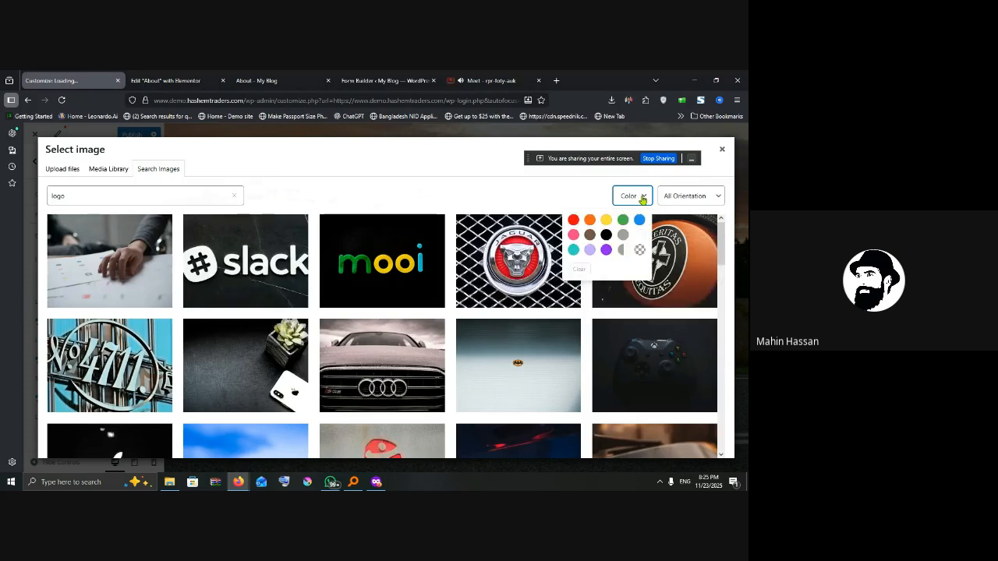
pyautogui.click(640, 251)
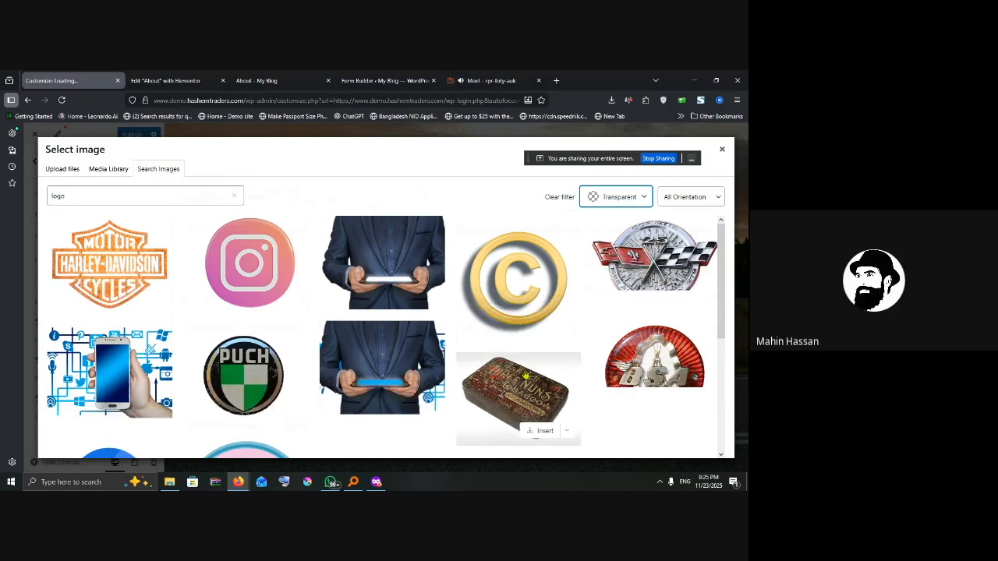
pyautogui.scroll(-5, 543, 380)
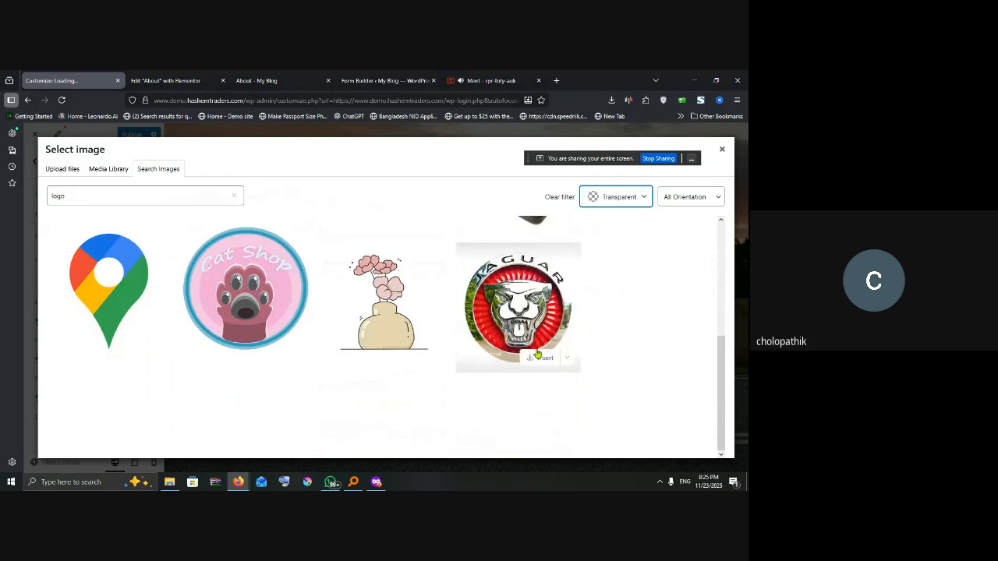
pyautogui.scroll(3, 390, 355)
pyautogui.scroll(1, 327, 357)
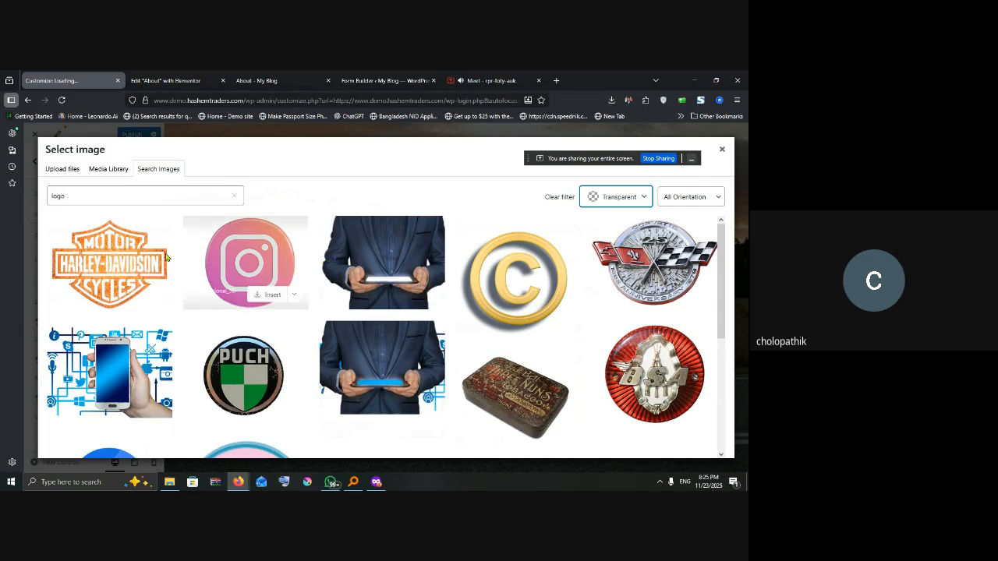
pyautogui.click(106, 251)
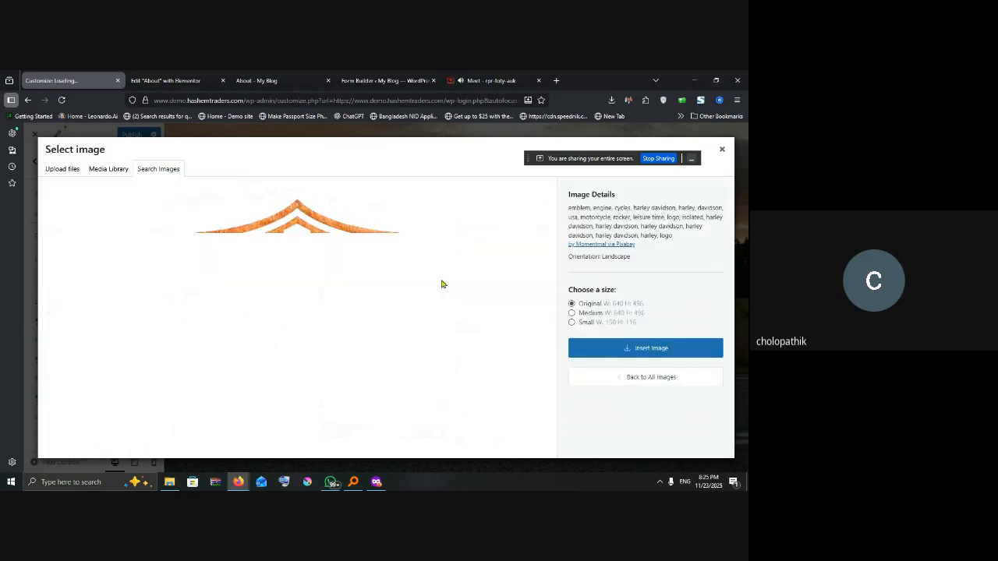
pyautogui.click(630, 349)
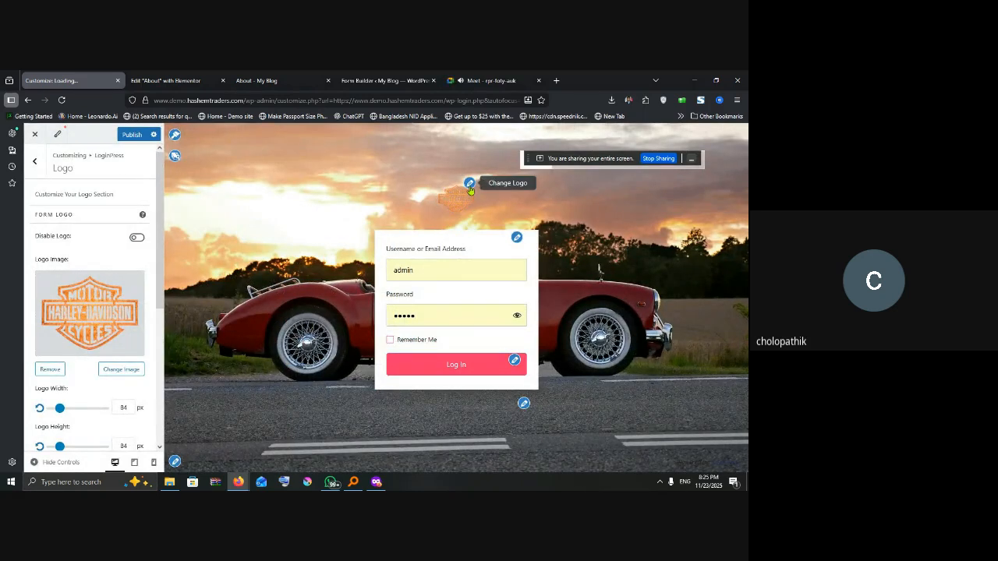
# Step: Search the stock images for transparent 'logo' images to replace the current logo
pyautogui.click(83, 334)
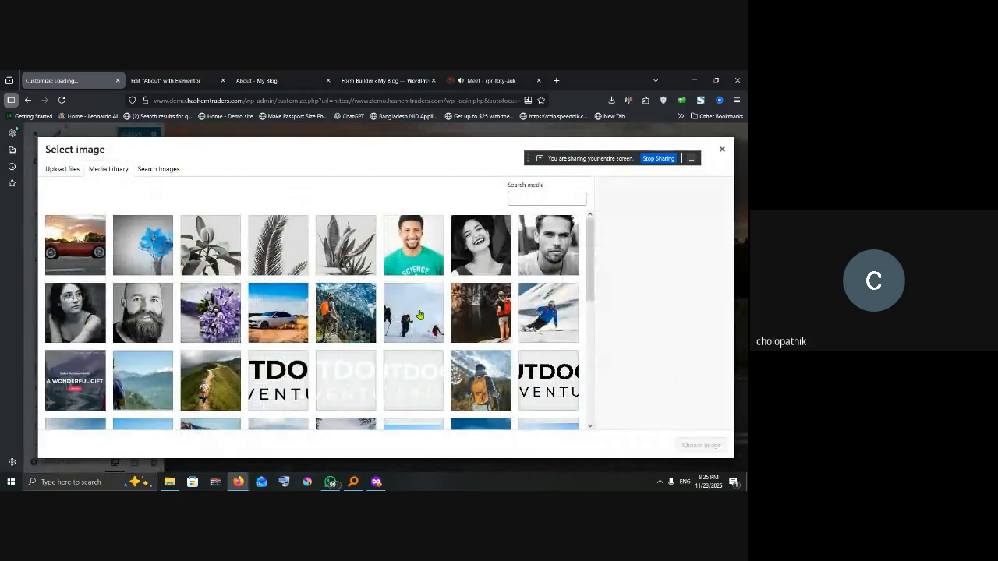
pyautogui.click(158, 169)
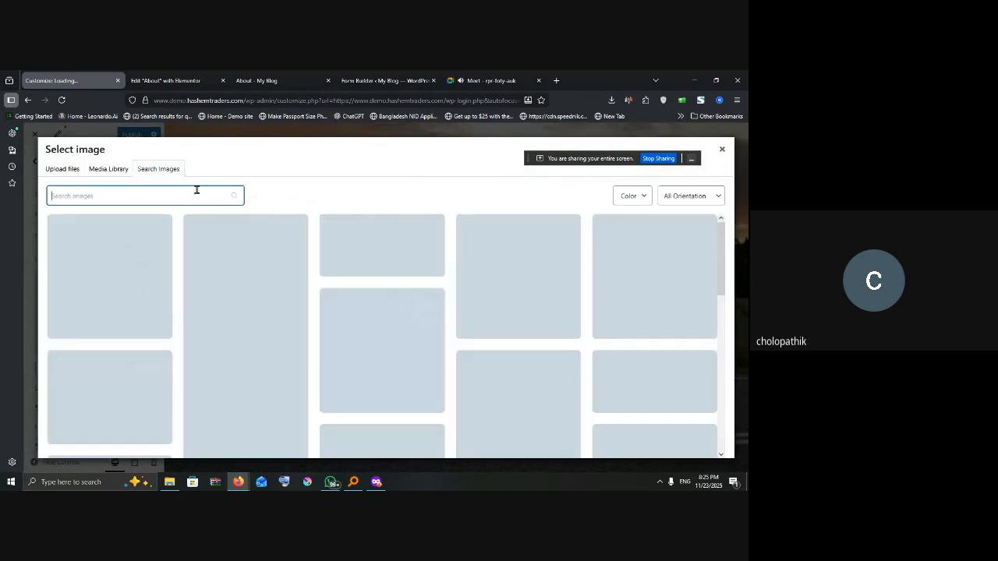
pyautogui.write('logo')
pyautogui.click(642, 198)
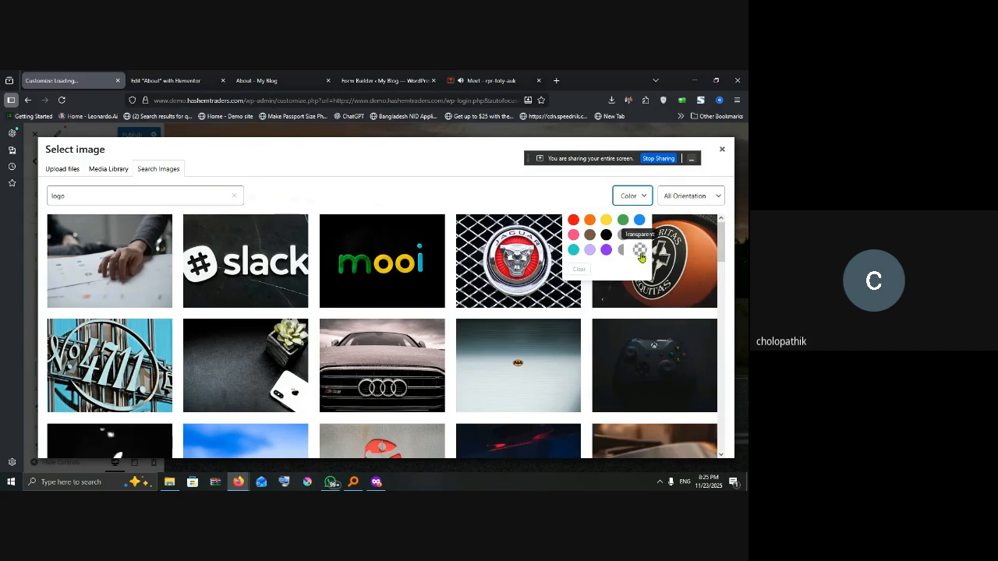
pyautogui.click(640, 250)
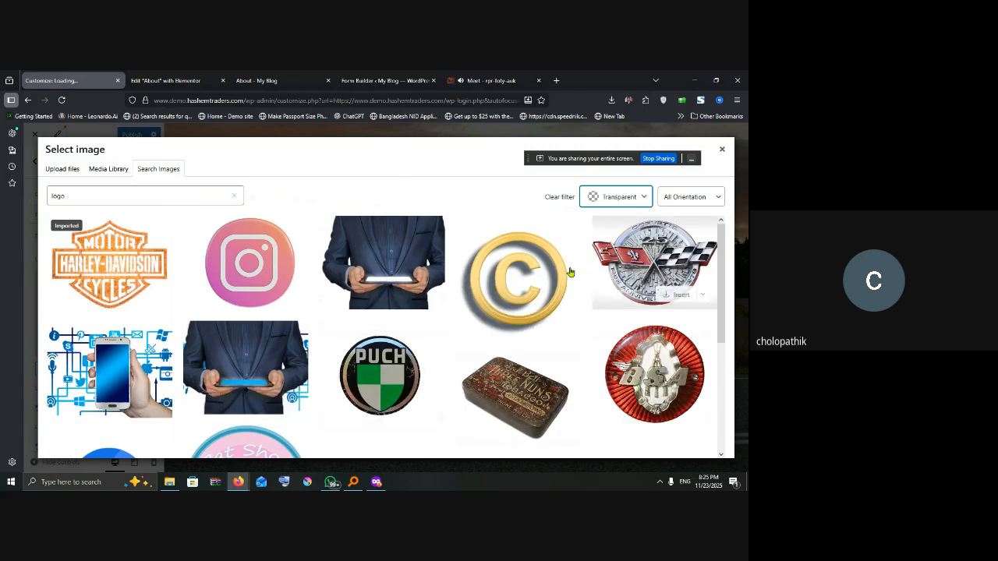
# Step: Insert the chrome Corvette emblem as the logo and resize it to 186 by 107 px
pyautogui.scroll(-3, 592, 335)
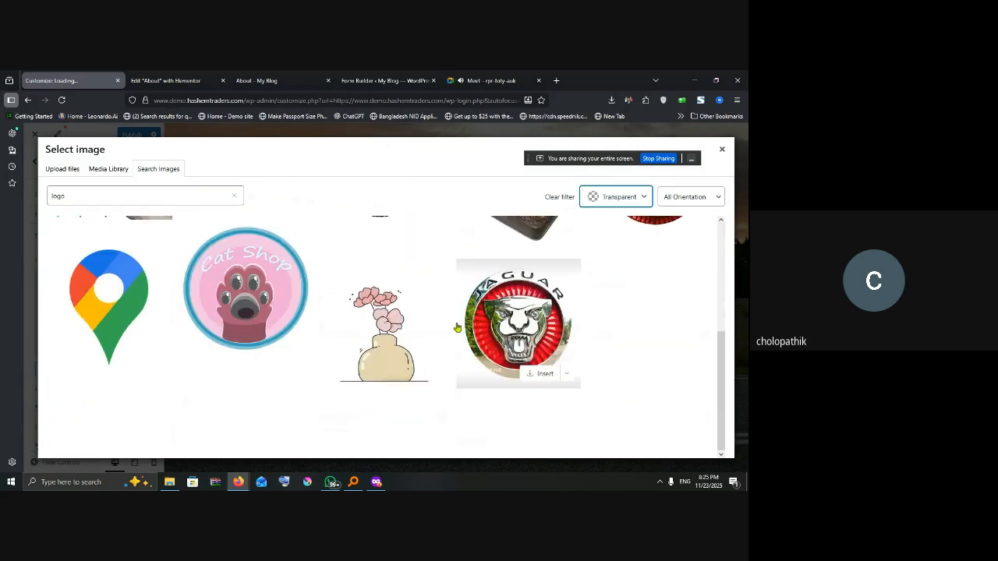
pyautogui.scroll(1, 543, 334)
pyautogui.scroll(3, 544, 334)
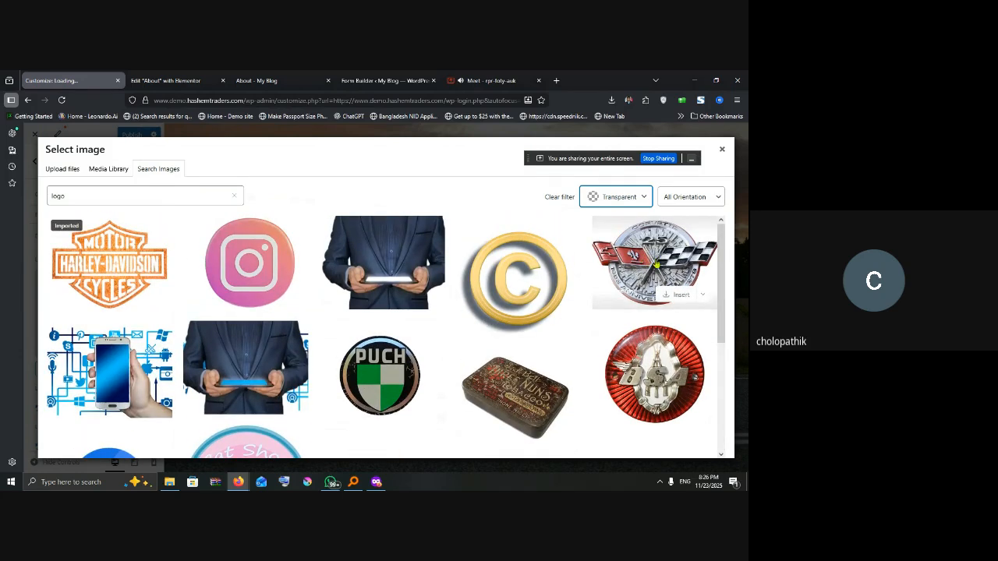
pyautogui.click(653, 264)
pyautogui.click(612, 340)
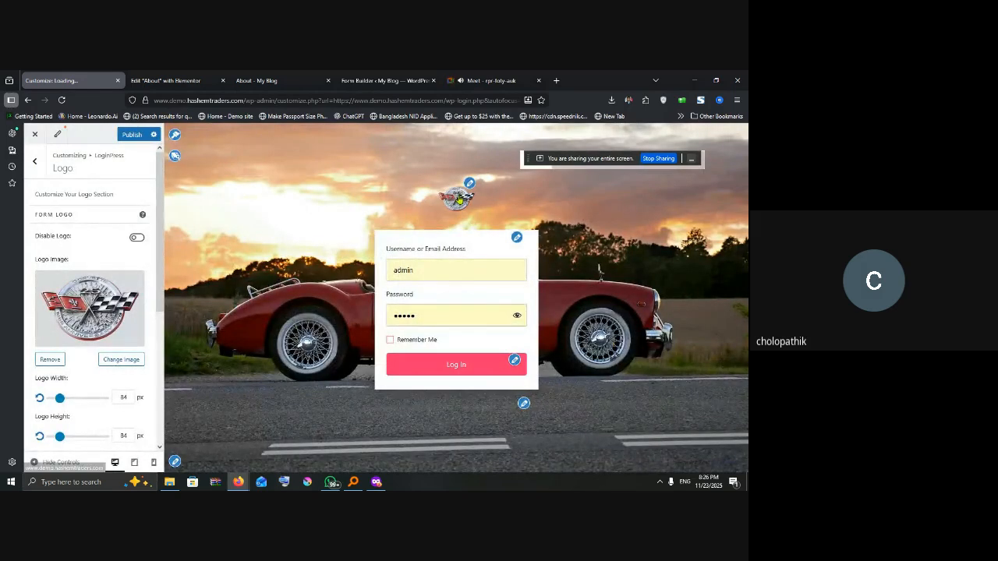
pyautogui.moveTo(57, 400); pyautogui.dragTo(70, 399)
pyautogui.moveTo(59, 437); pyautogui.dragTo(62, 438)
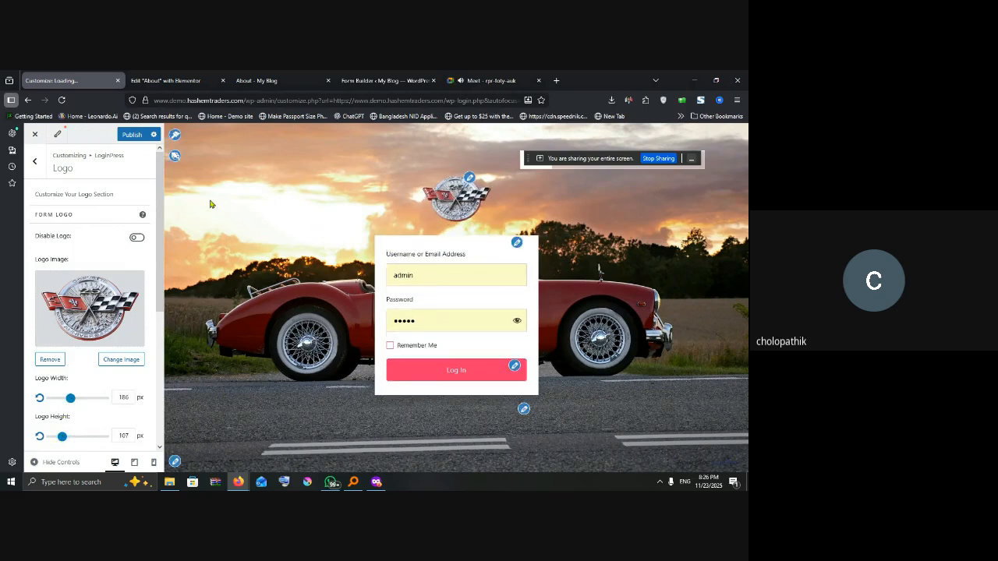
# Step: Set the login form background colour to black with alpha dragged almost to zero
pyautogui.click(517, 244)
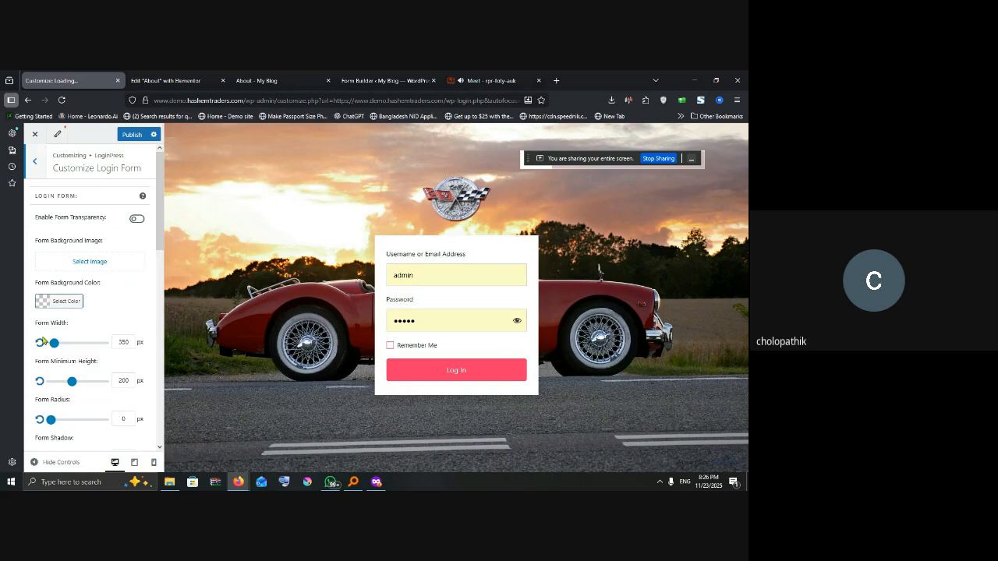
pyautogui.click(43, 306)
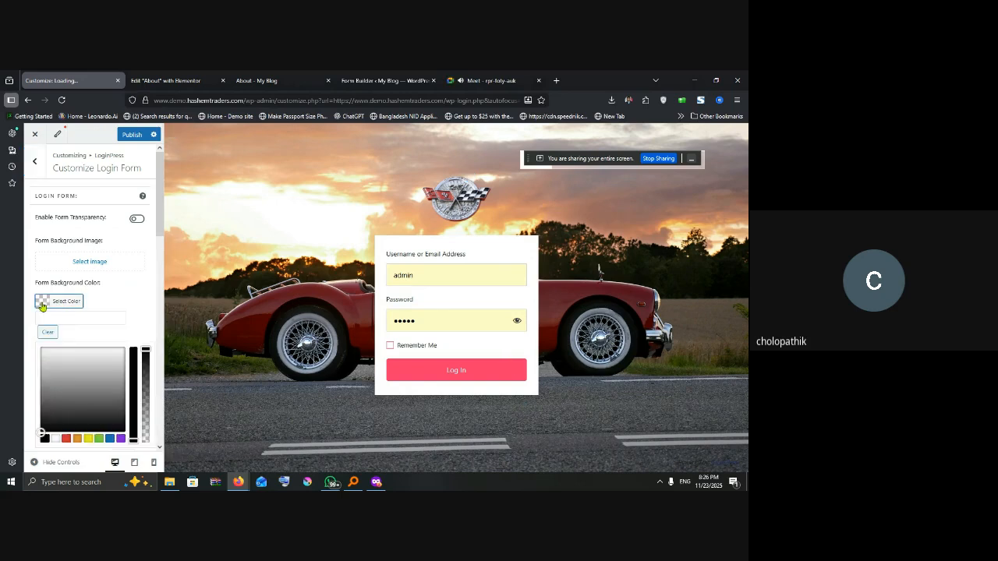
pyautogui.click(44, 431)
pyautogui.moveTo(145, 351); pyautogui.dragTo(153, 431)
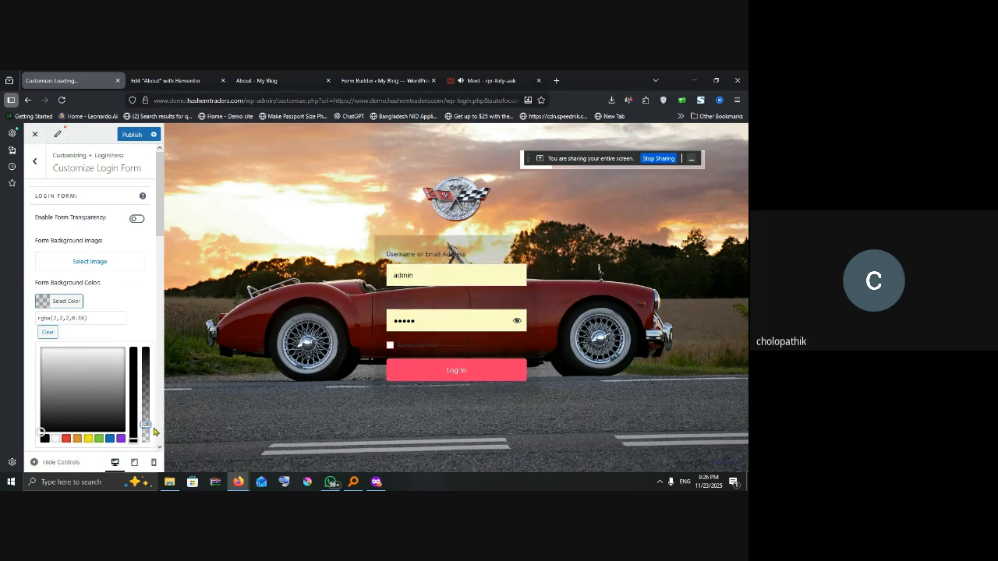
pyautogui.click(125, 290)
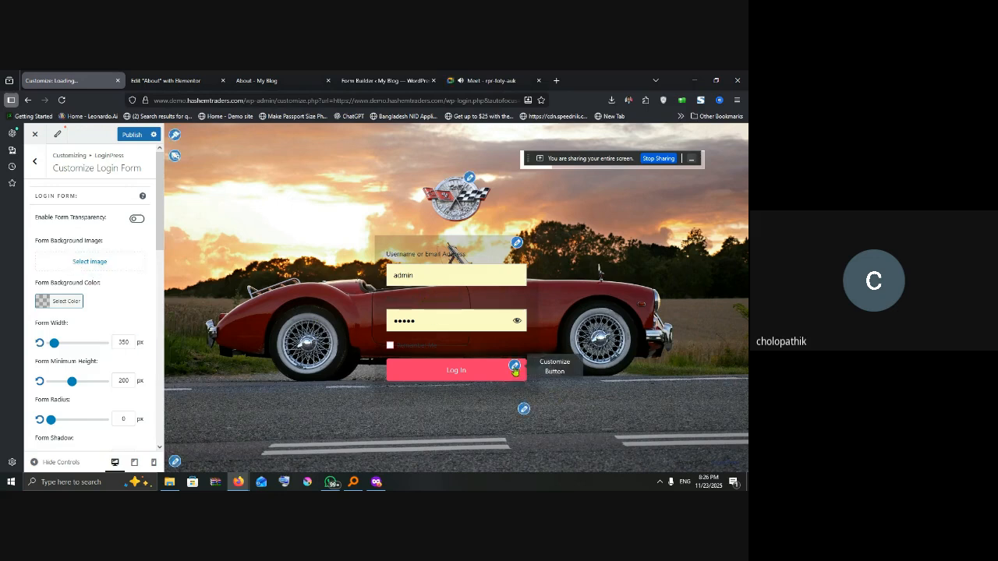
pyautogui.scroll(-5, 144, 332)
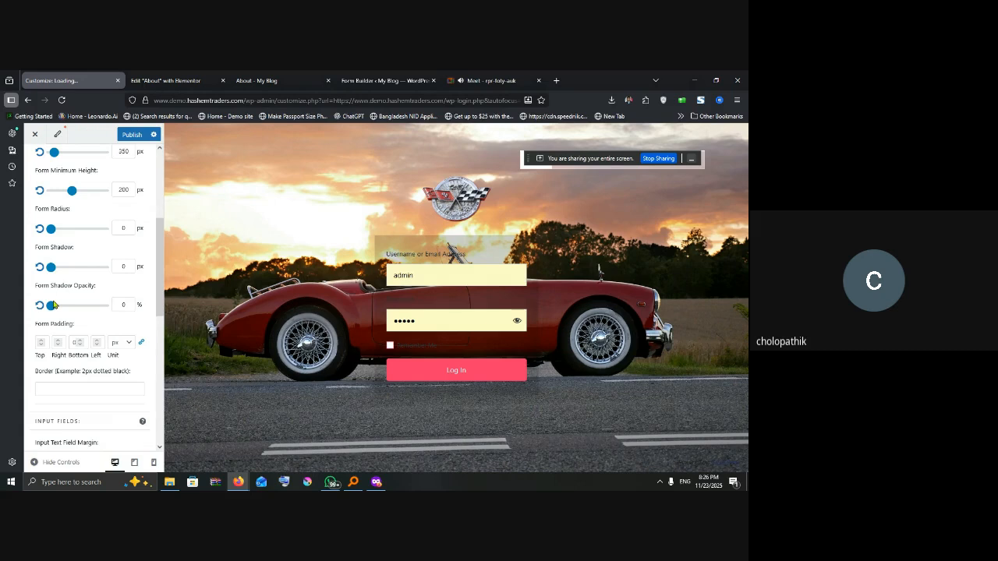
# Step: Browse the Log In button's Button Beauty options, then go back to the LoginPress section list
pyautogui.click(514, 364)
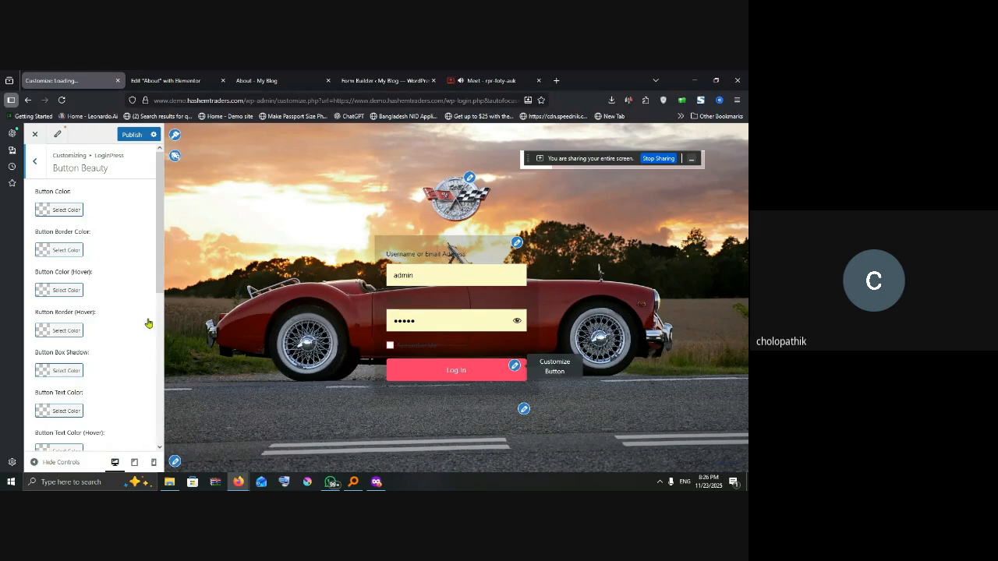
pyautogui.scroll(-3, 148, 323)
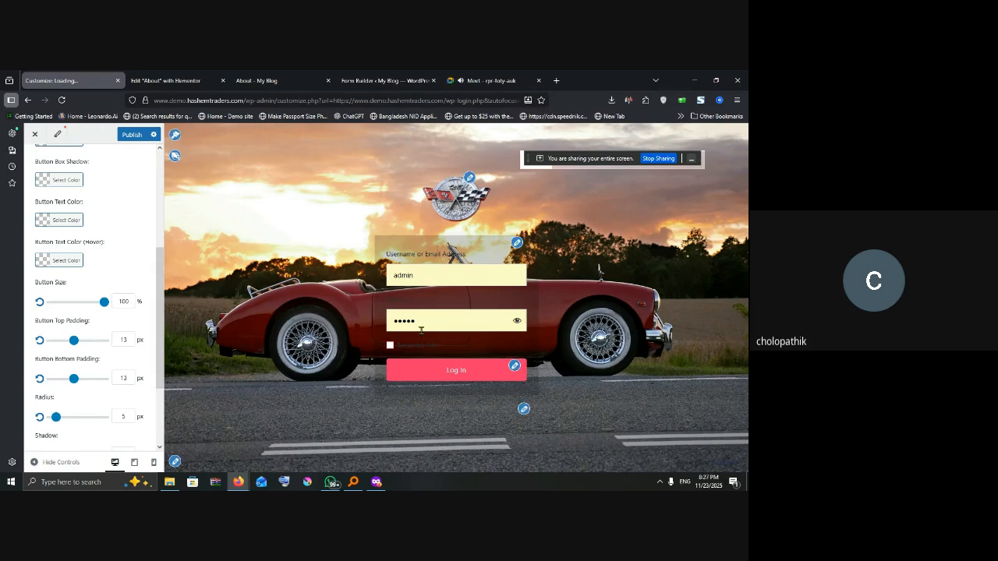
pyautogui.doubleClick(388, 323)
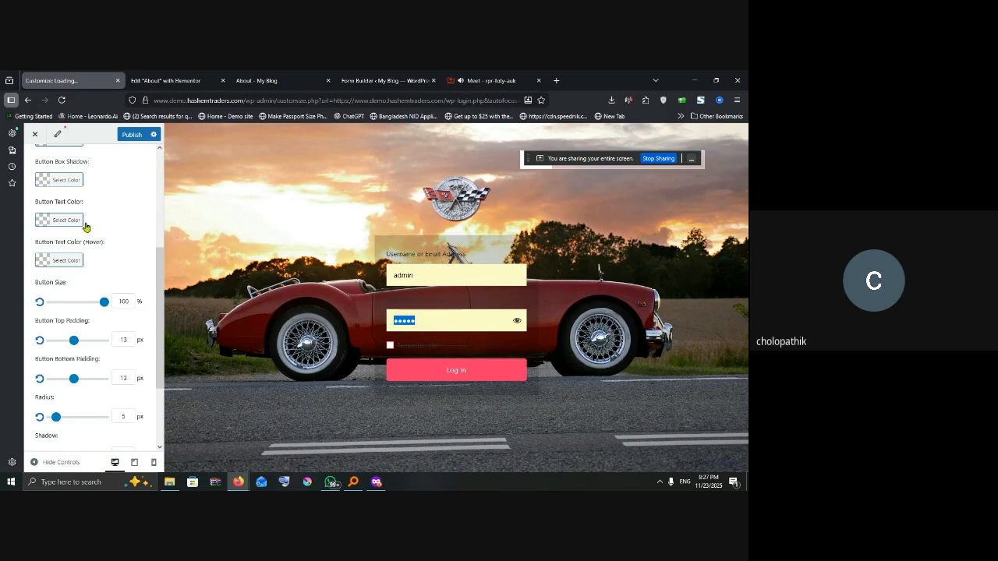
pyautogui.scroll(3, 86, 226)
pyautogui.click(35, 165)
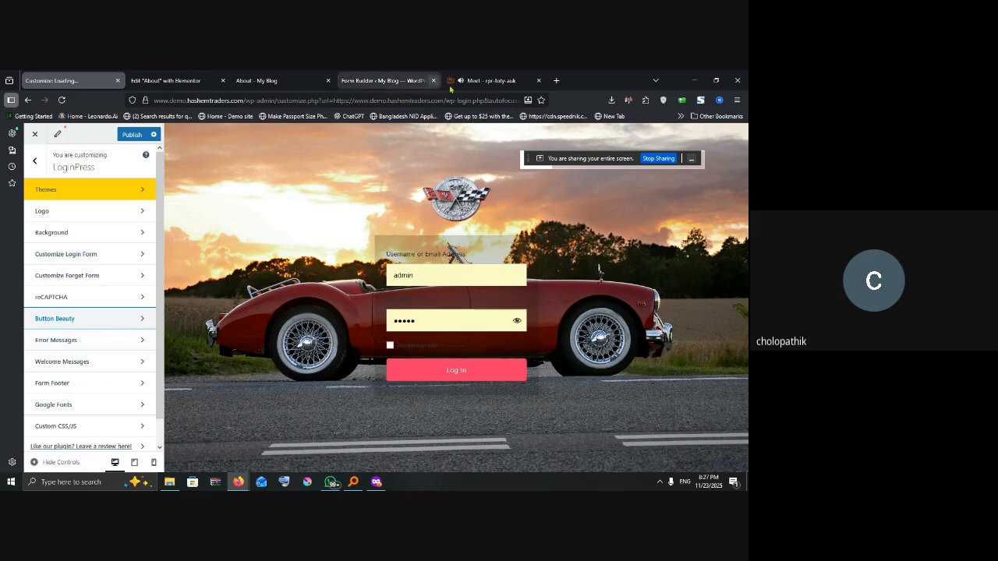
# Step: Switch to the Google Meet call and stop presenting the screen
pyautogui.click(484, 81)
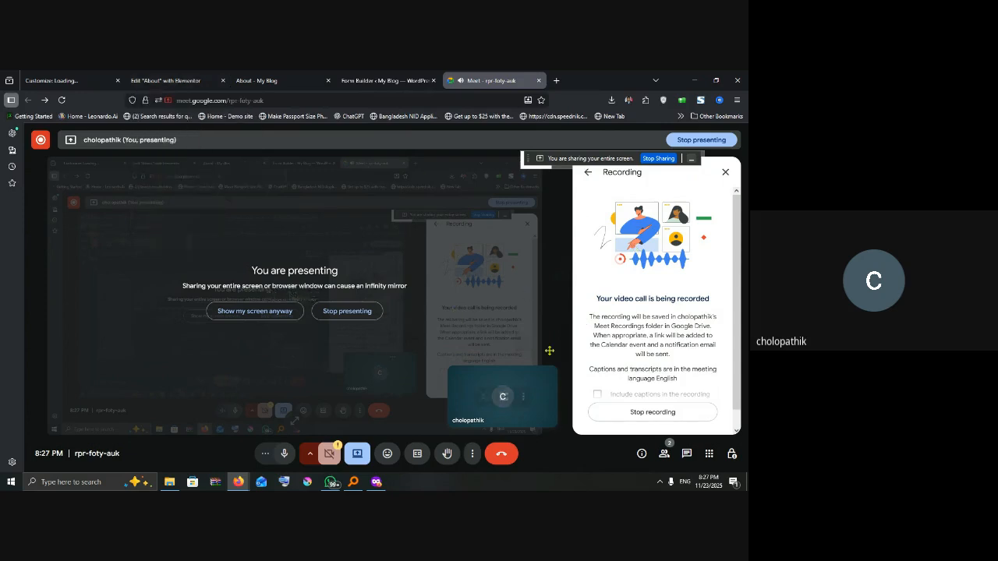
pyautogui.click(659, 159)
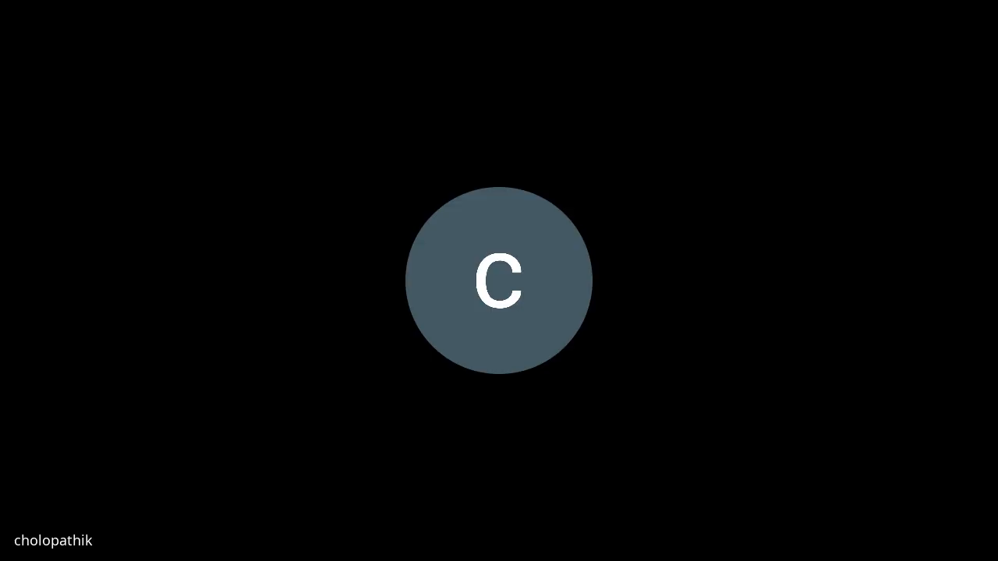
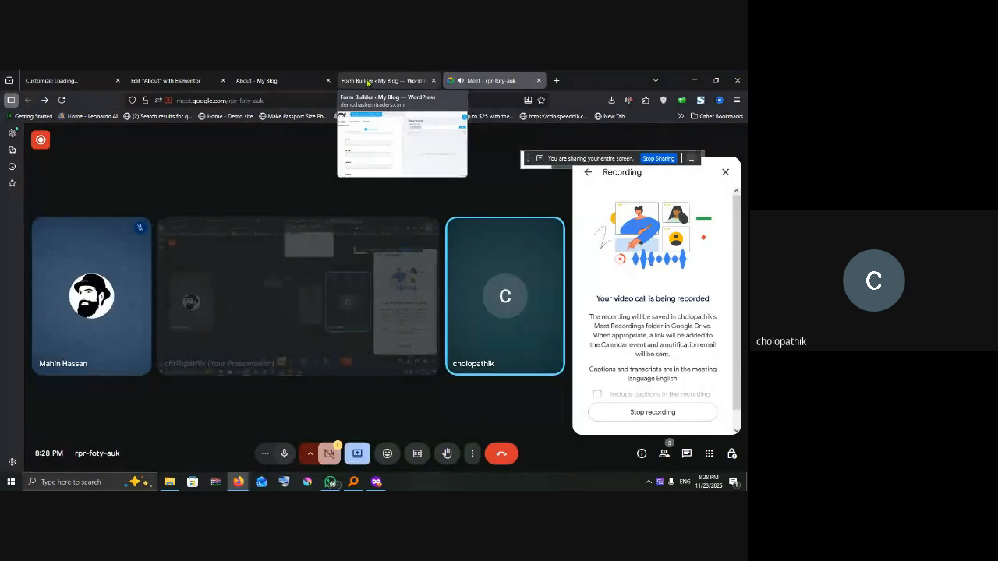
# Step: Bring up the LoginPress customizer tab showing the red sports-car login design
pyautogui.click(357, 82)
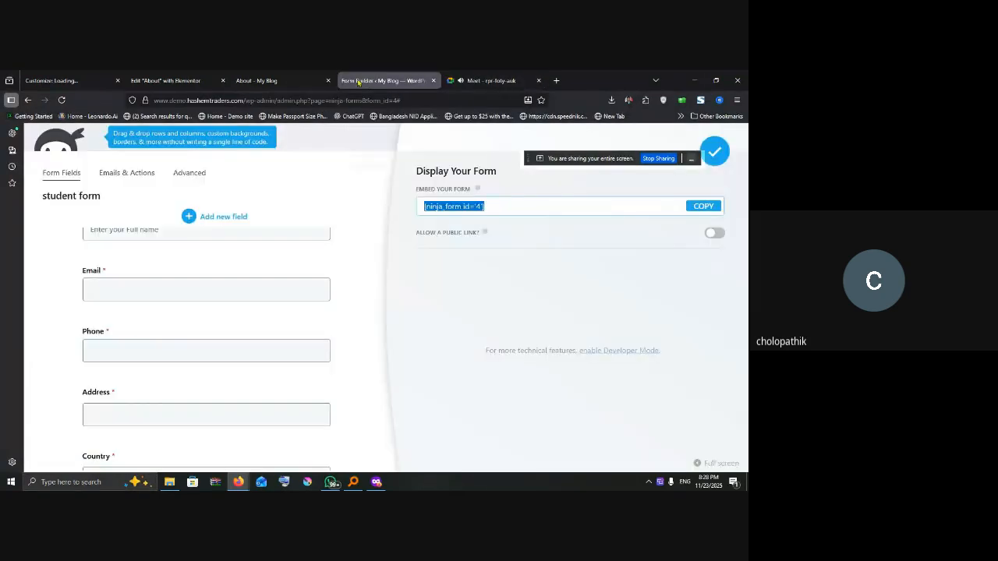
pyautogui.click(280, 80)
pyautogui.click(179, 80)
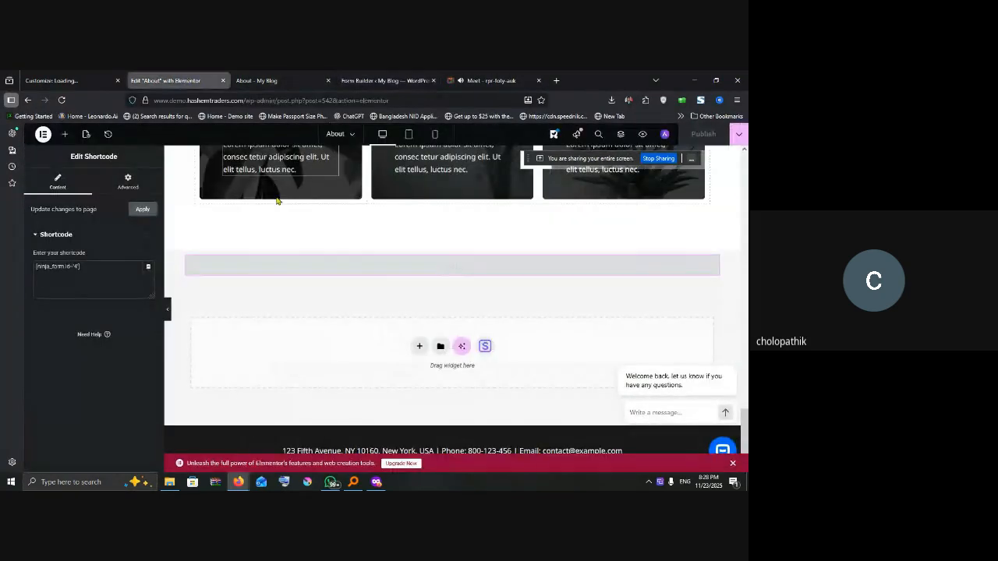
pyautogui.click(84, 80)
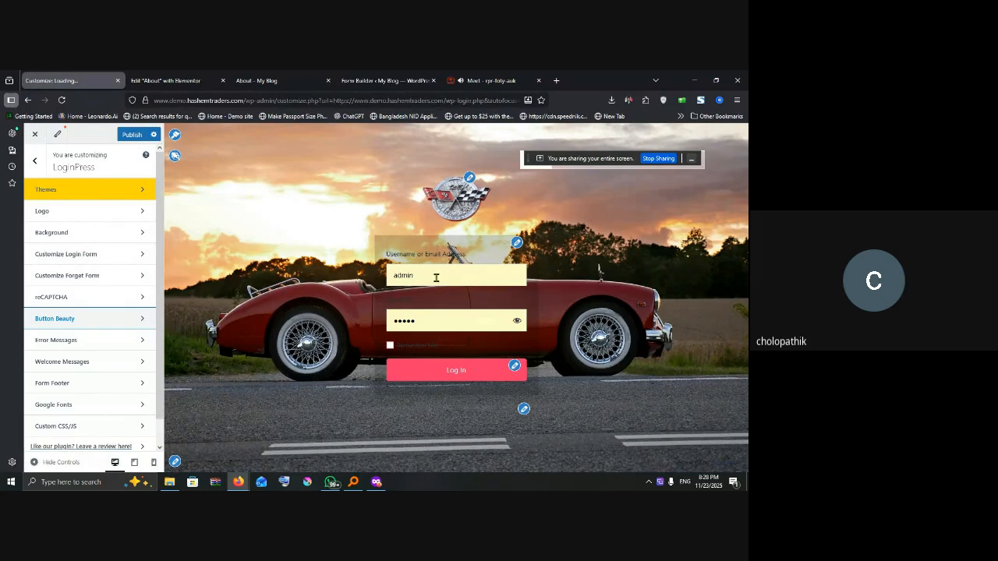
# Step: Reload the wp-login page in the private Firefox window
pyautogui.moveTo(419, 275); pyautogui.dragTo(375, 275)
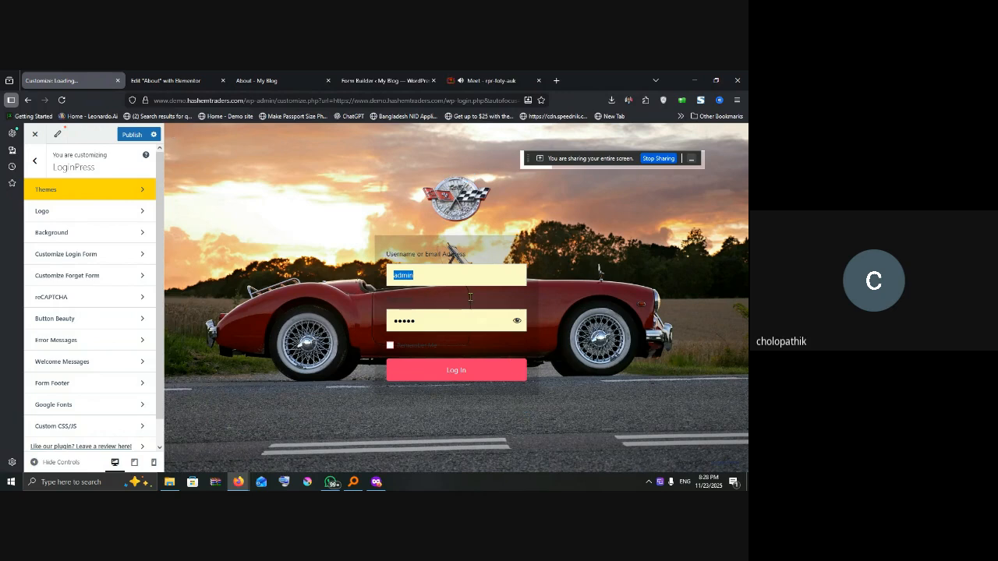
pyautogui.click(376, 482)
pyautogui.click(61, 99)
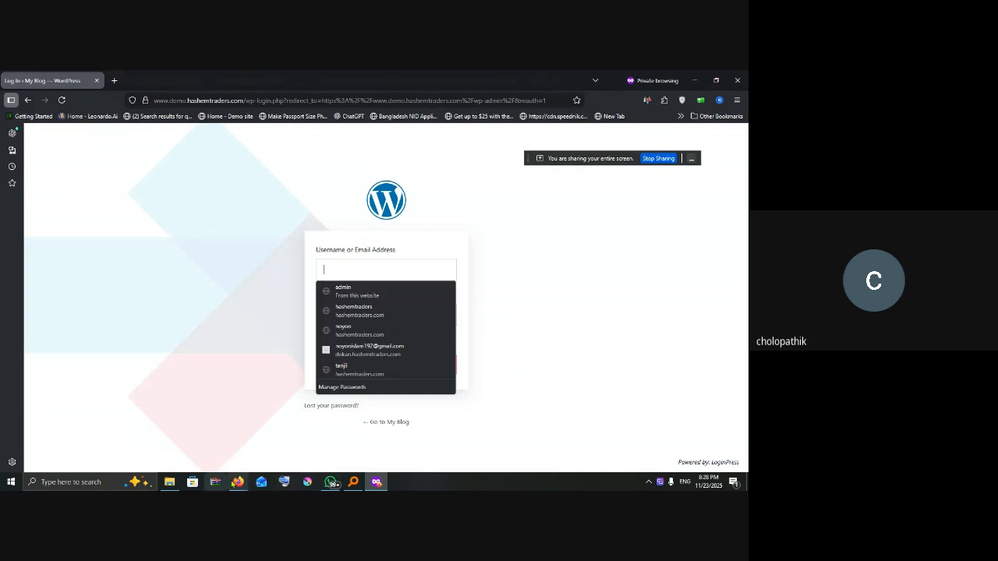
# Step: Publish the sports-car login design and reload it in the private window
pyautogui.moveTo(234, 483)
pyautogui.click(185, 439)
pyautogui.click(132, 134)
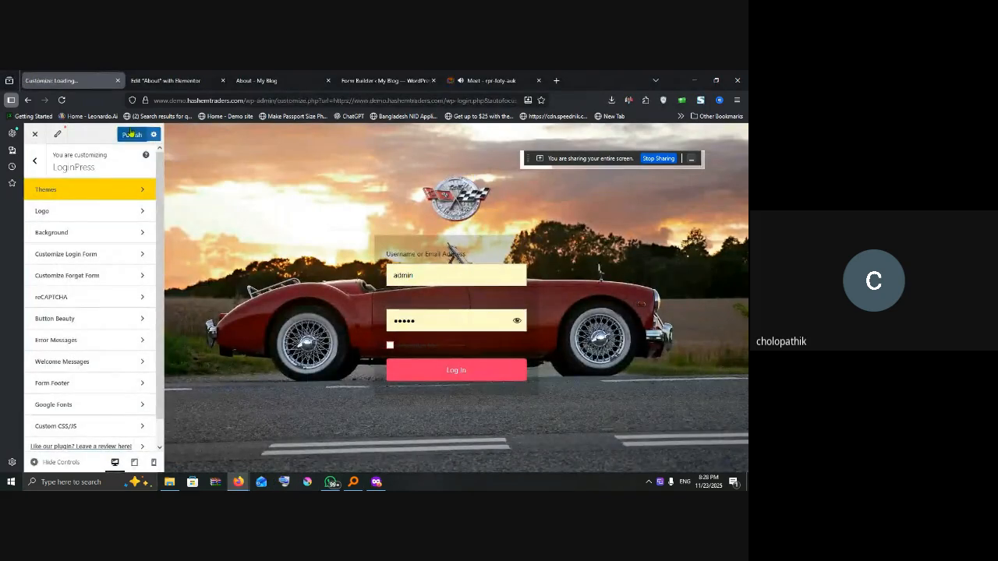
pyautogui.click(376, 482)
pyautogui.click(61, 100)
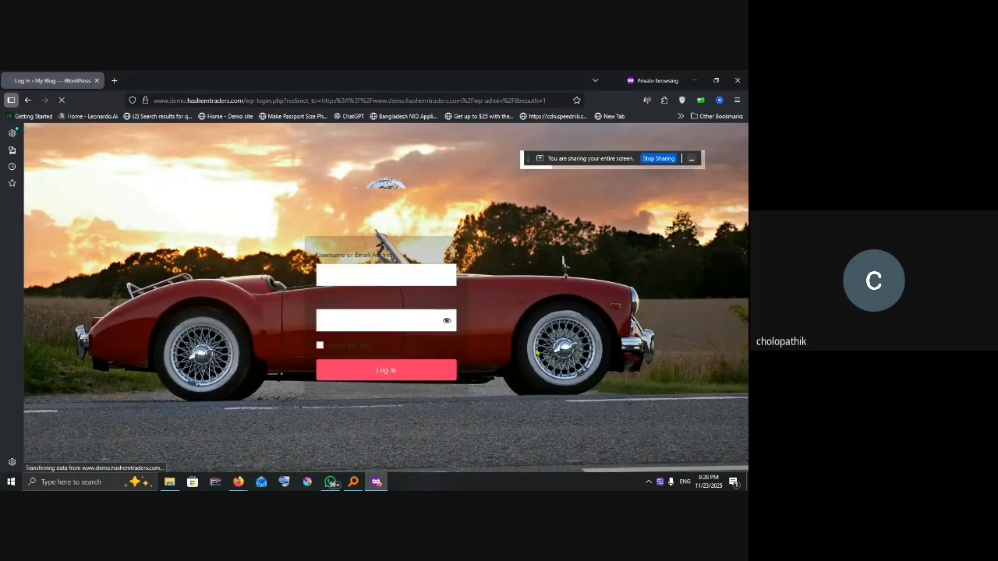
pyautogui.click(366, 278)
pyautogui.write('asdfasdf')
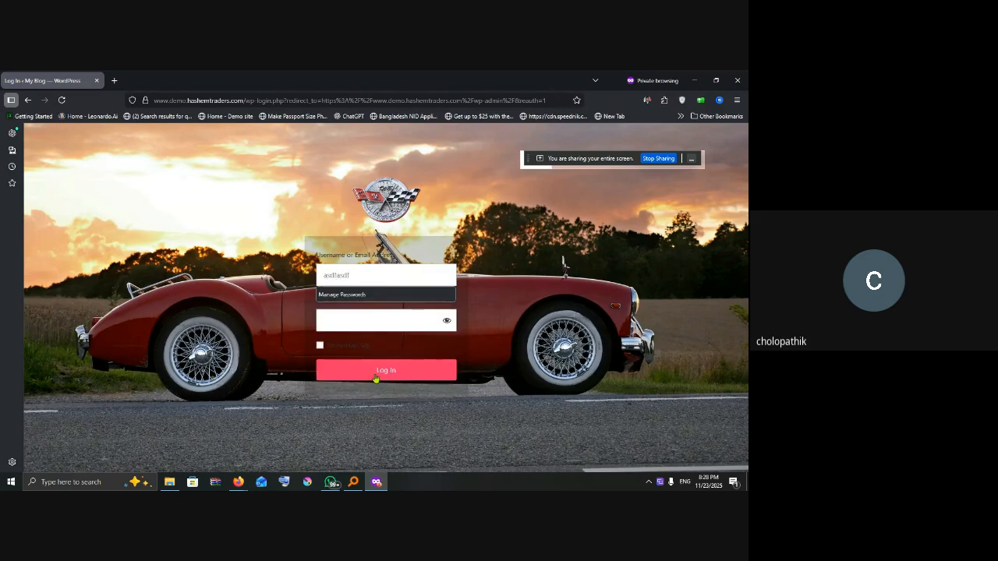
pyautogui.press('Tab')
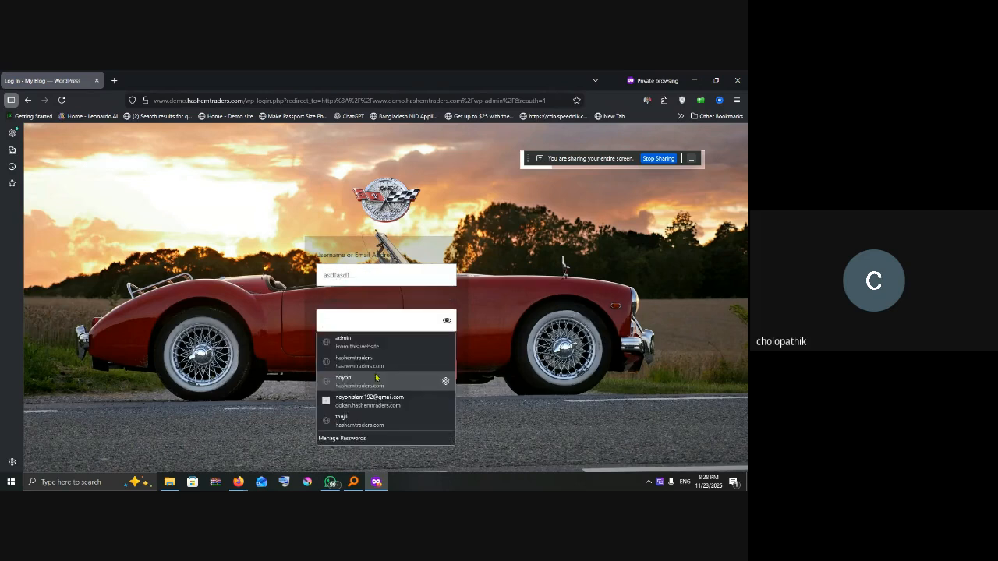
pyautogui.click(358, 325)
pyautogui.write('a')
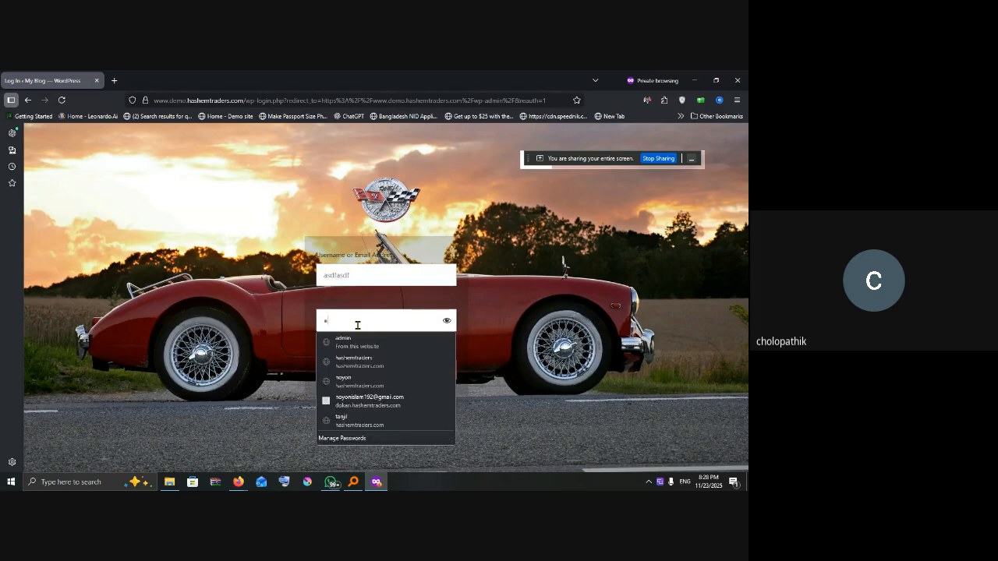
pyautogui.write('sdfasdf')
pyautogui.click(383, 373)
# Step: Inspect the Invalid Username error, then return to the LoginPress customizer window
pyautogui.moveTo(330, 231); pyautogui.dragTo(401, 234)
pyautogui.click(405, 238)
pyautogui.click(442, 234)
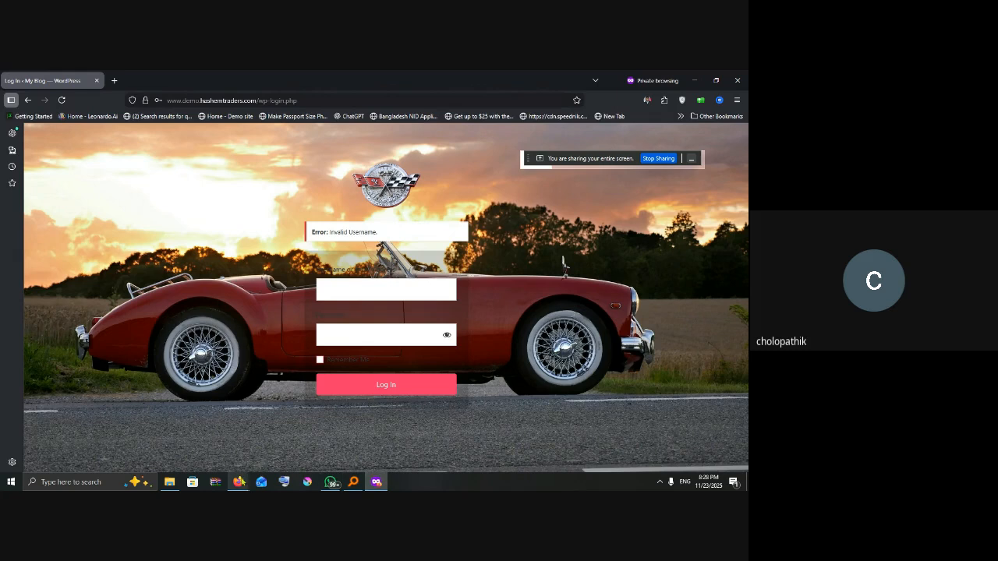
pyautogui.moveTo(238, 483)
pyautogui.click(195, 444)
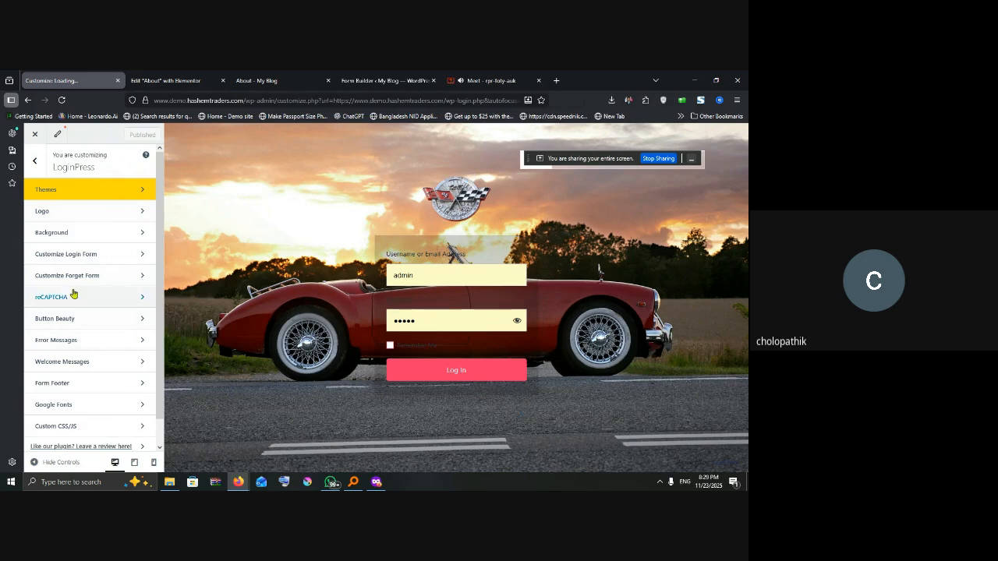
# Step: In Error Messages, replace the Incorrect Username wording with a Bengali sentence
pyautogui.click(73, 347)
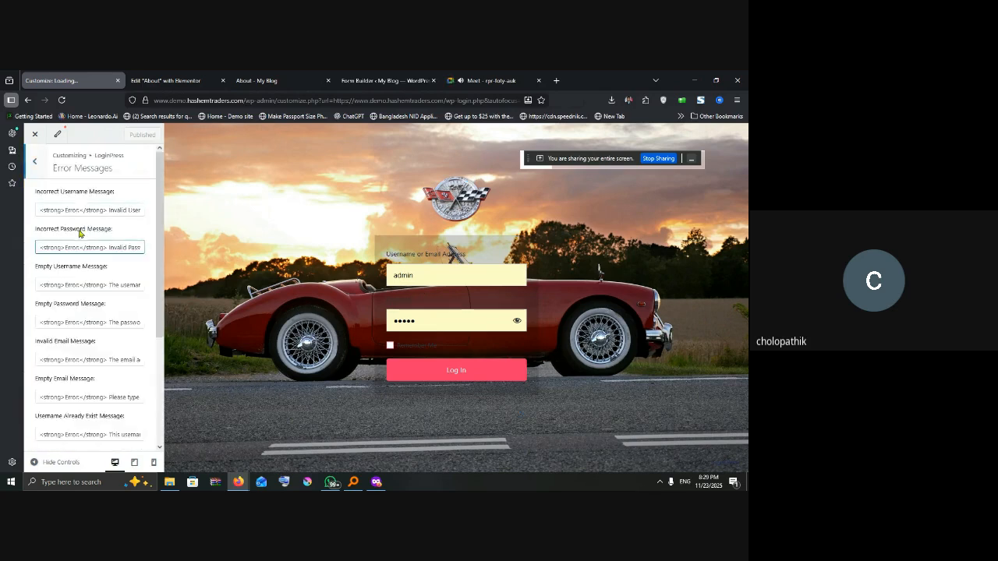
pyautogui.click(108, 211)
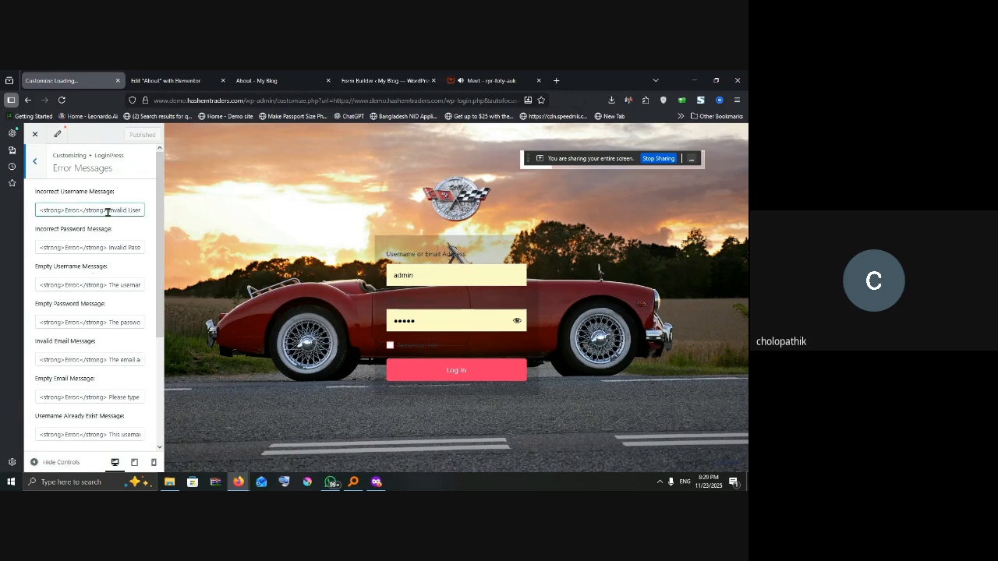
pyautogui.moveTo(110, 210); pyautogui.dragTo(147, 210)
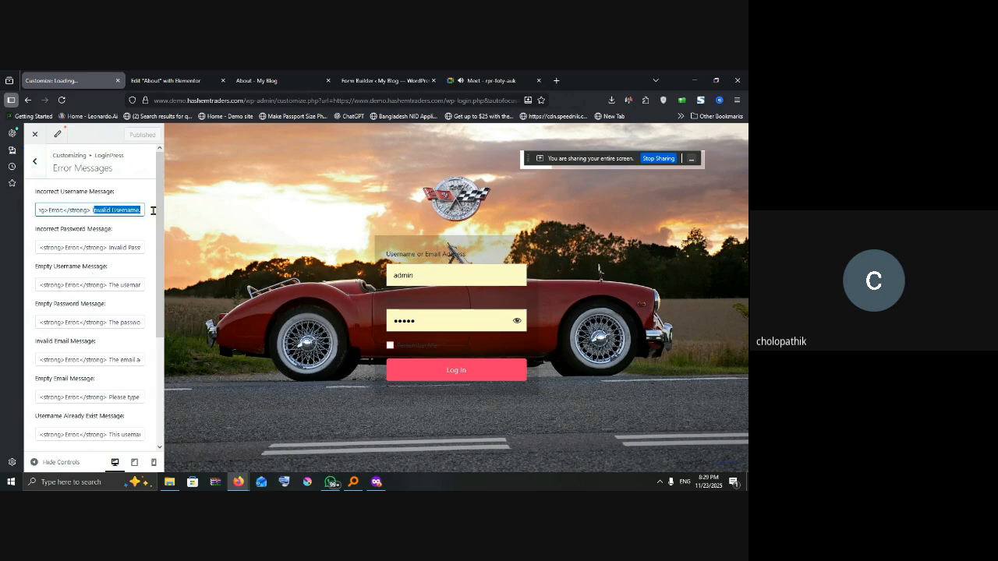
pyautogui.press('BackSpace')
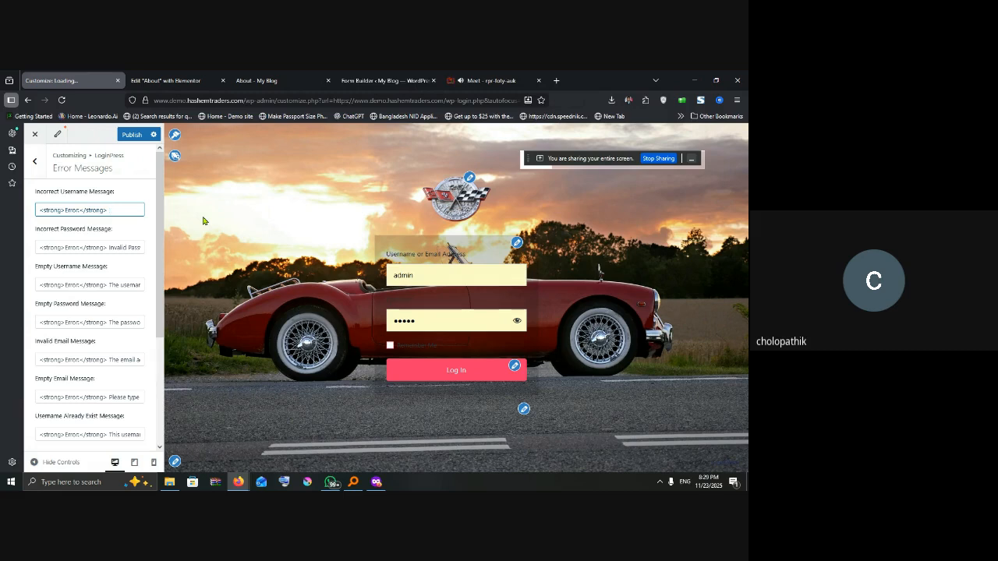
pyautogui.press('super')
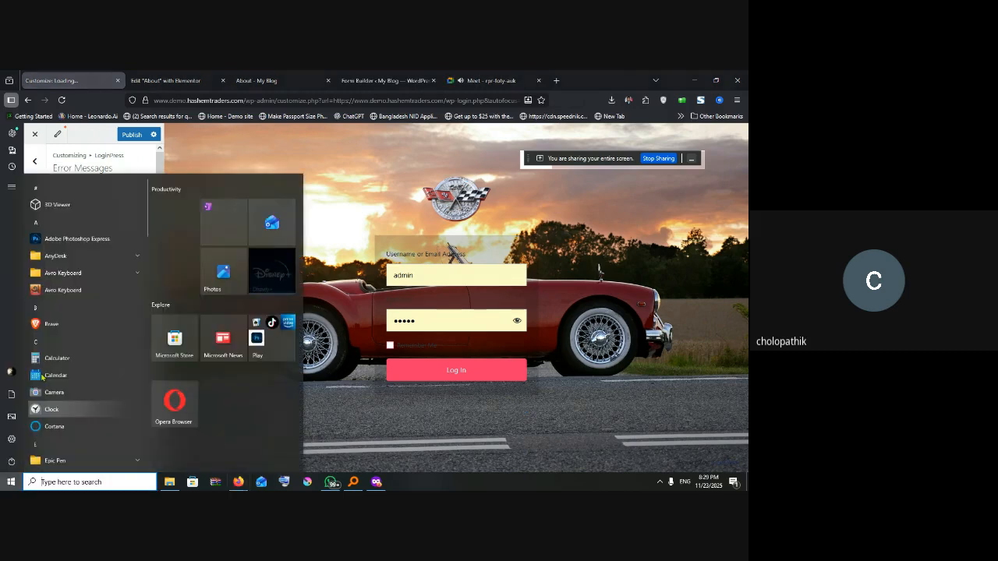
pyautogui.click(340, 243)
pyautogui.click(121, 210)
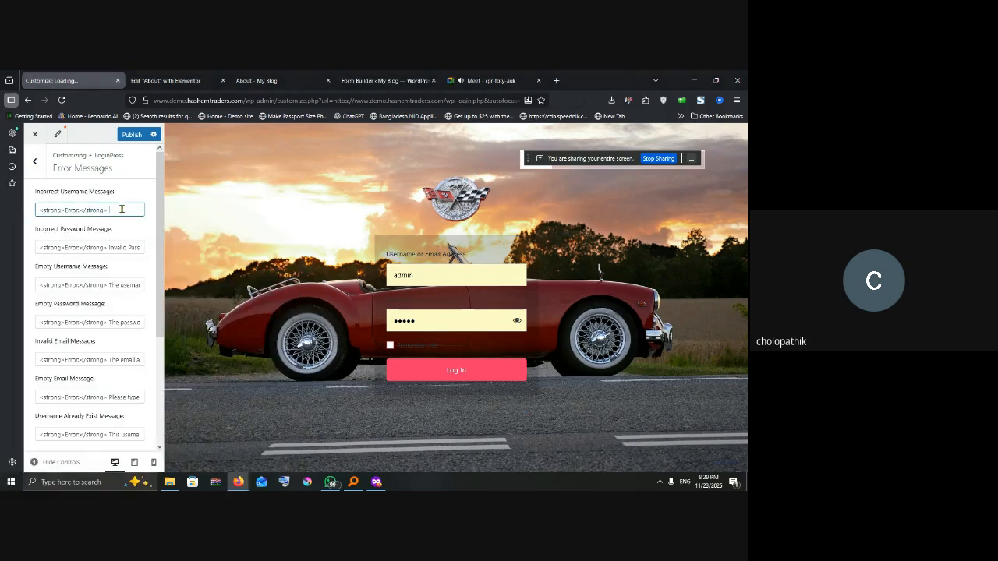
pyautogui.press('super+space')
pyautogui.write('নাম ')
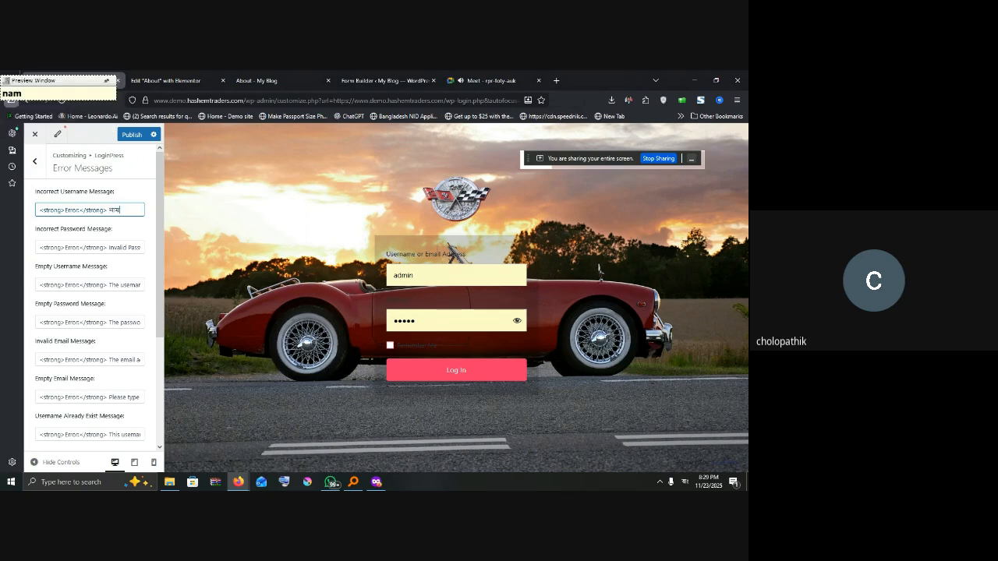
pyautogui.write('ভুলে গেলে')
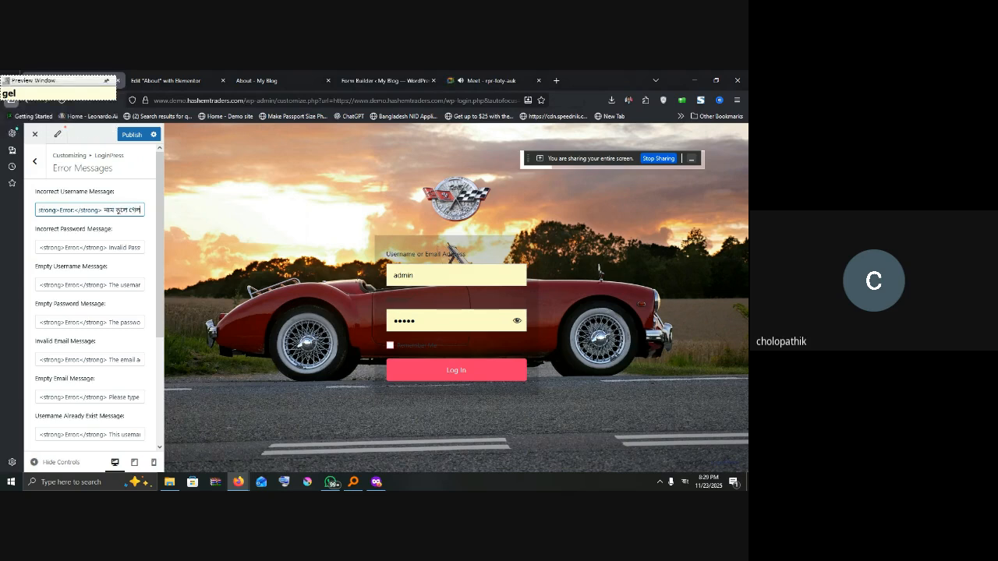
pyautogui.write(' ছফব')
pyautogui.press('BackSpace')
pyautogui.press('BackSpace')
pyautogui.press('BackSpace')
pyautogui.press('BackSpace')
pyautogui.write('olbe')
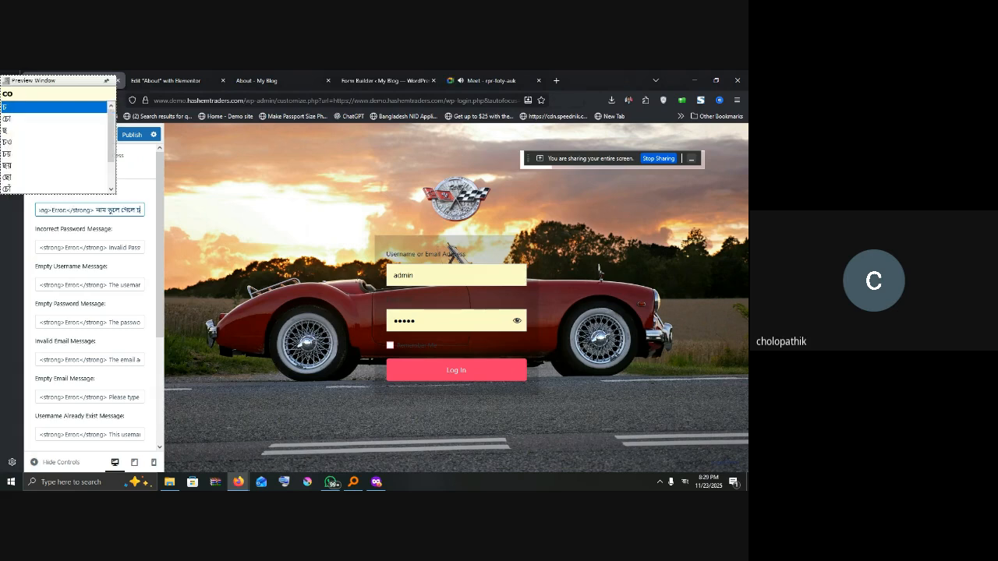
pyautogui.write('.')
# Step: Clear the English wording from the Incorrect Password Message after the bold Error label
pyautogui.click(121, 248)
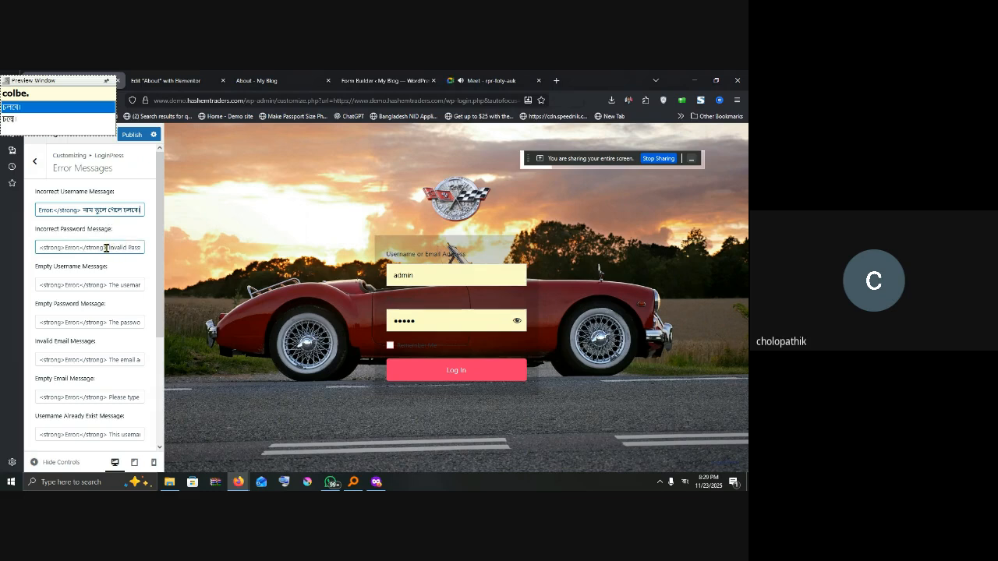
pyautogui.moveTo(112, 247); pyautogui.dragTo(167, 248)
pyautogui.press('BackSpace')
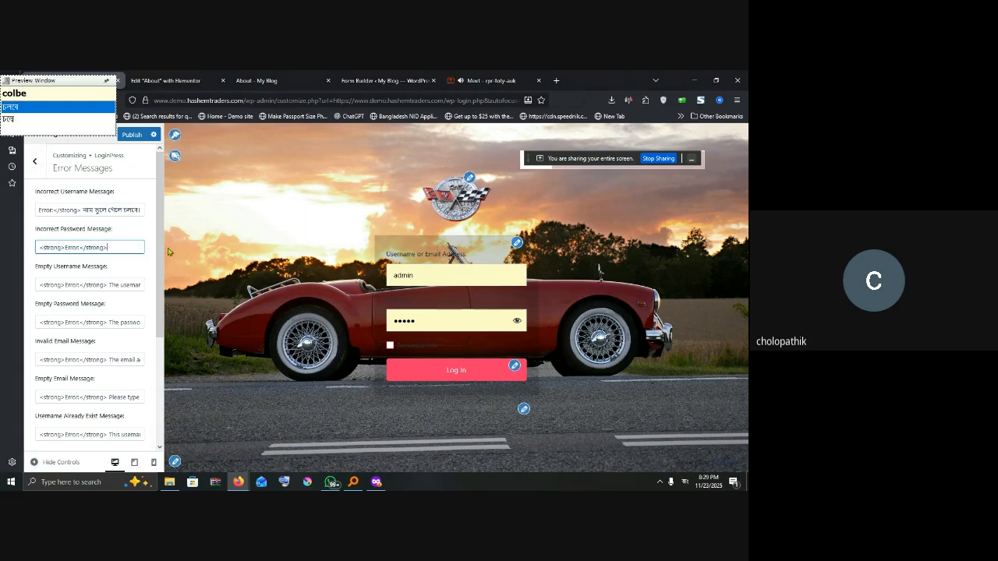
pyautogui.write('colbe')
pyautogui.press('BackSpace')
pyautogui.press('BackSpace')
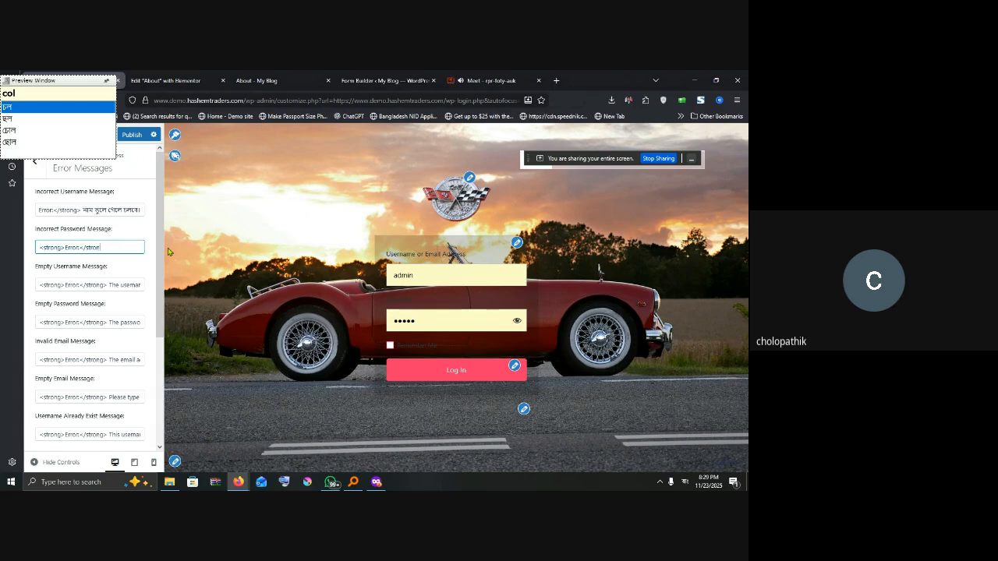
pyautogui.press('BackSpace')
pyautogui.hotkey('ctrl', 'z')
pyautogui.press('BackSpace')
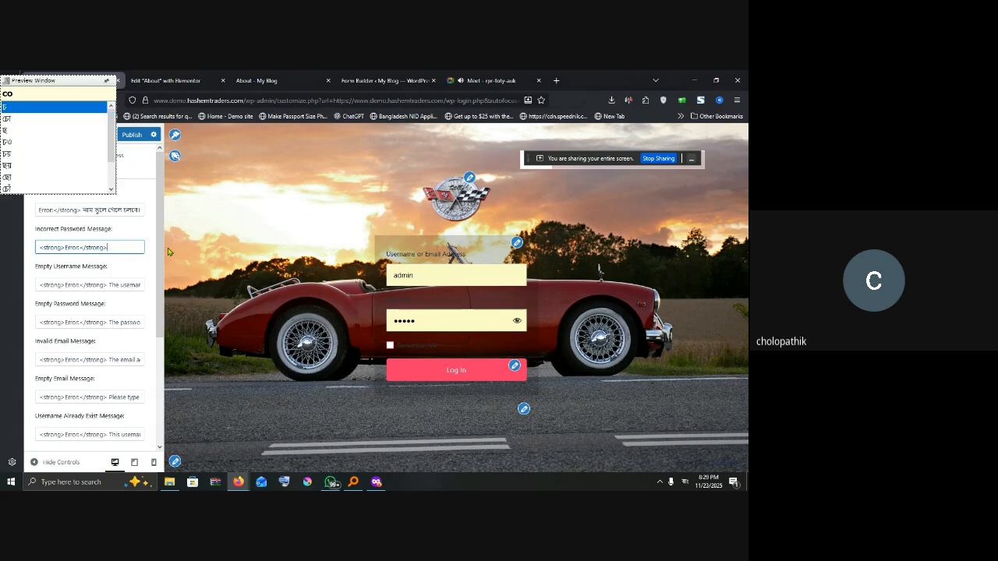
pyautogui.press('BackSpace')
pyautogui.press('BackSpace')
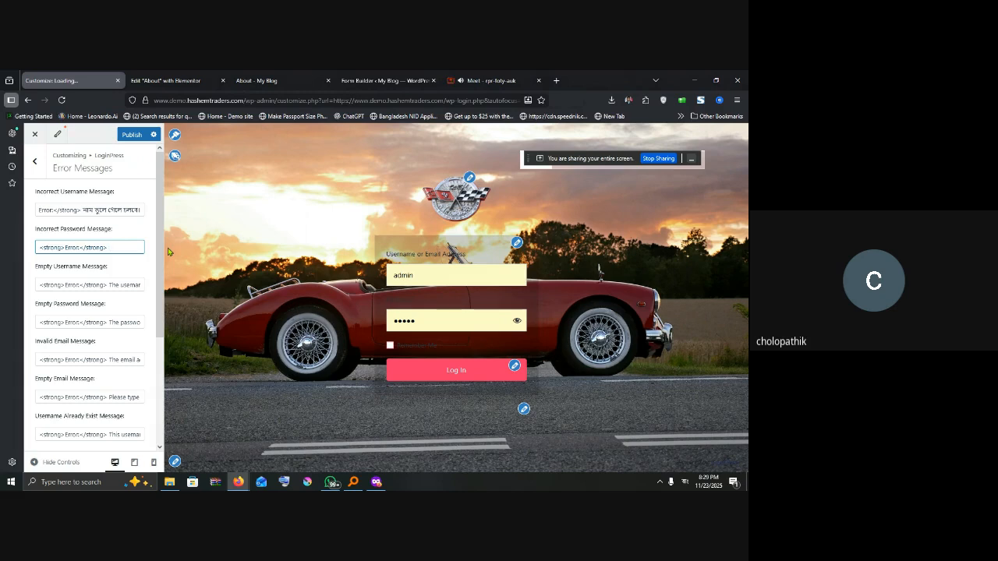
# Step: Type the Bengali incorrect-password sentence into the field using the phonetic keyboard
pyautogui.write('on')
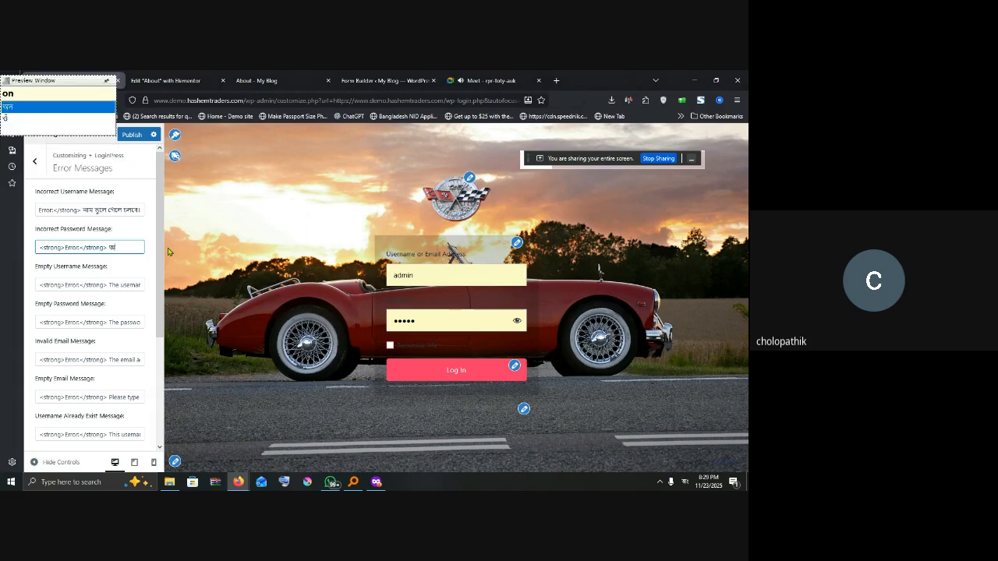
pyautogui.write('yer ek')
pyautogui.press('BackSpace')
pyautogui.write('kaun')
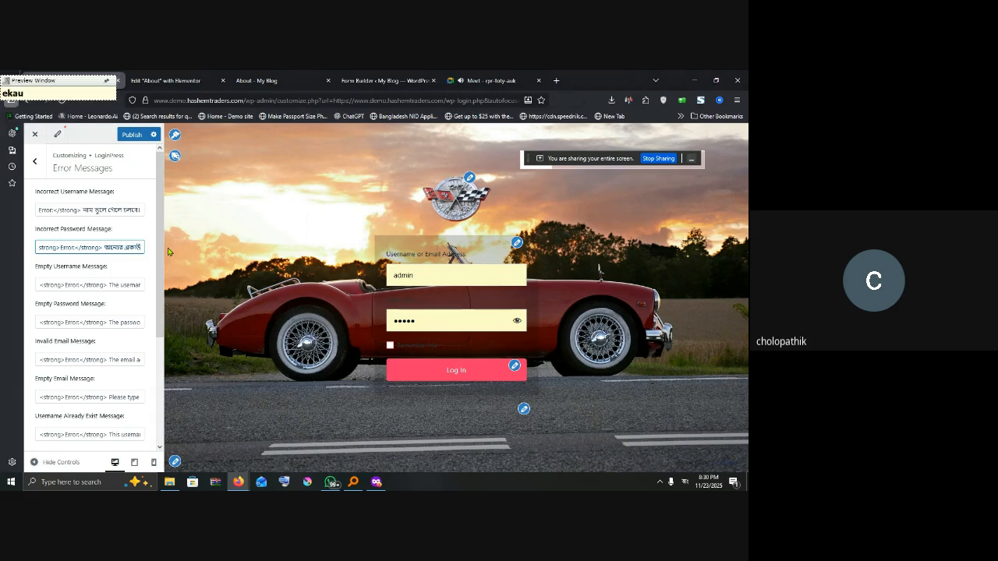
pyautogui.write('T ')
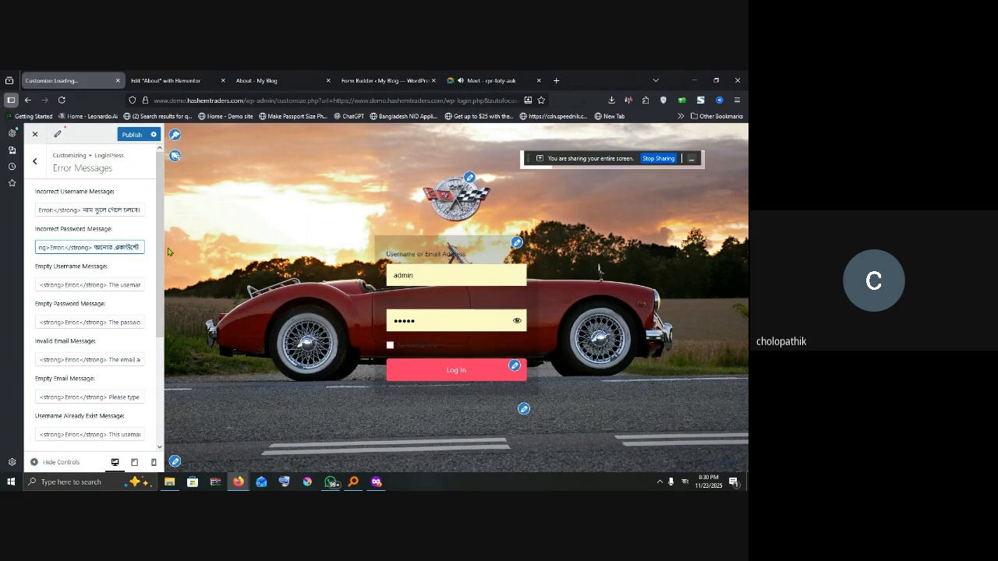
pyautogui.write('Duk')
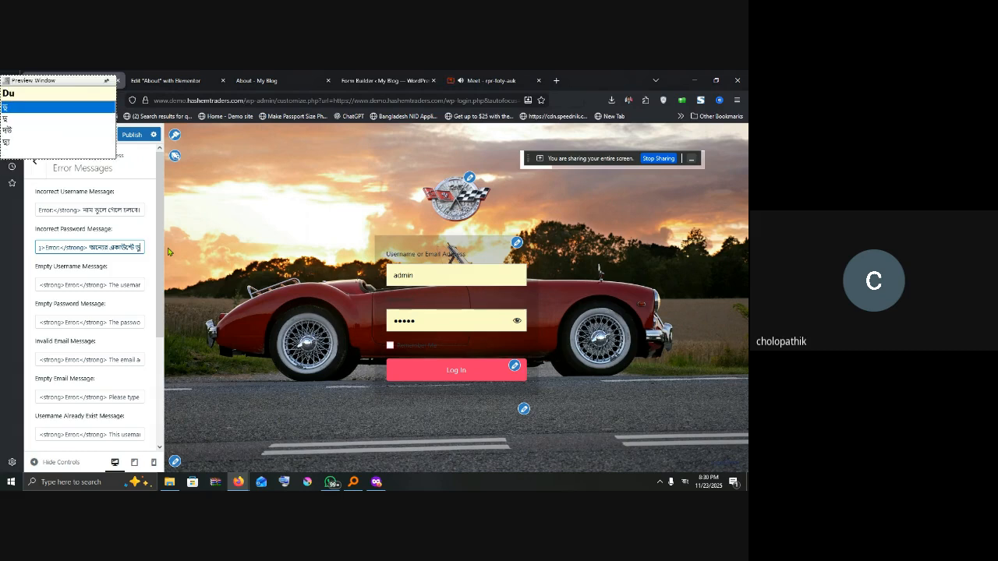
pyautogui.write('e lab')
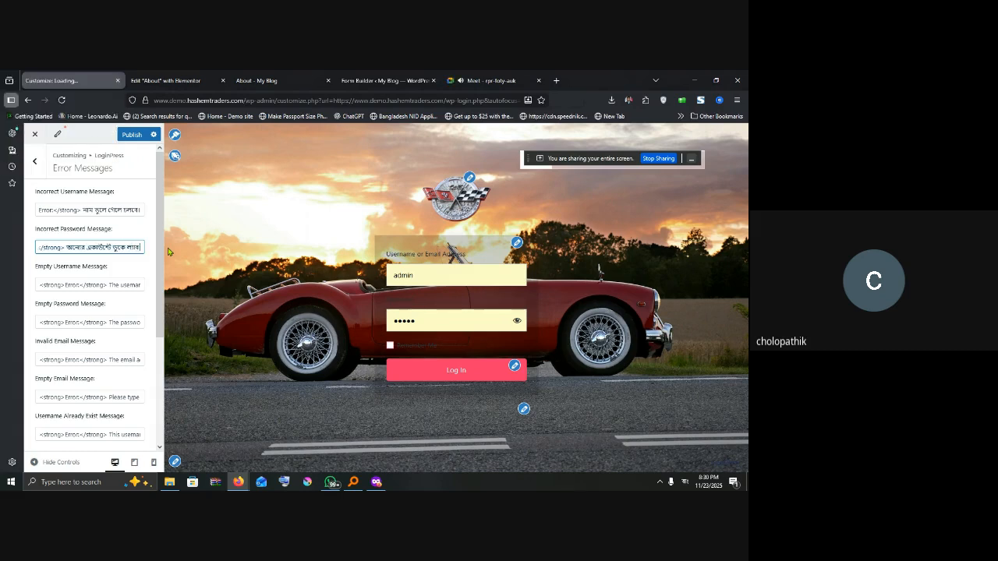
pyautogui.write(' ki')
# Step: Replace the Empty Username Message with Bengali 'faka rakha jabe na.'
pyautogui.click(117, 281)
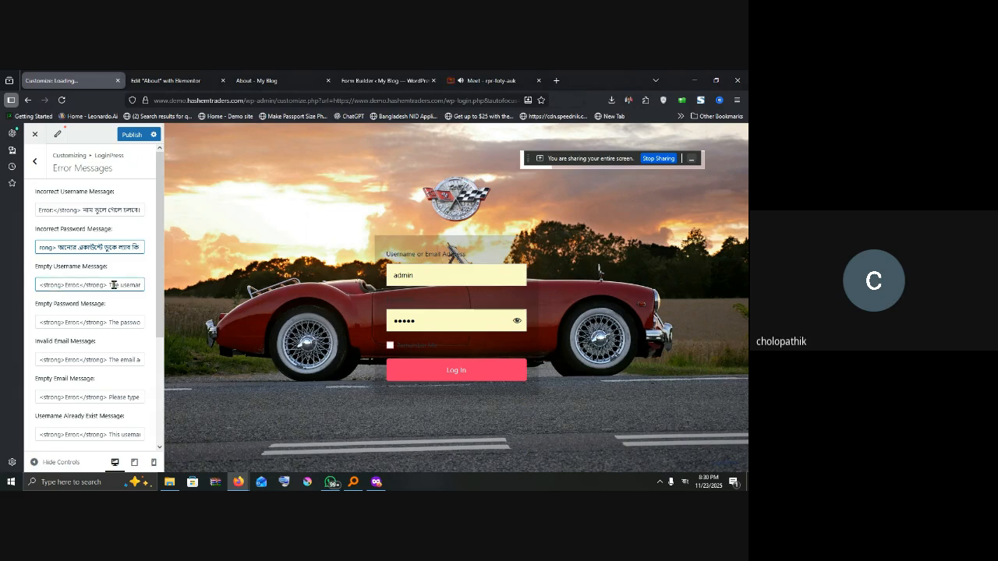
pyautogui.moveTo(109, 285); pyautogui.dragTo(162, 285)
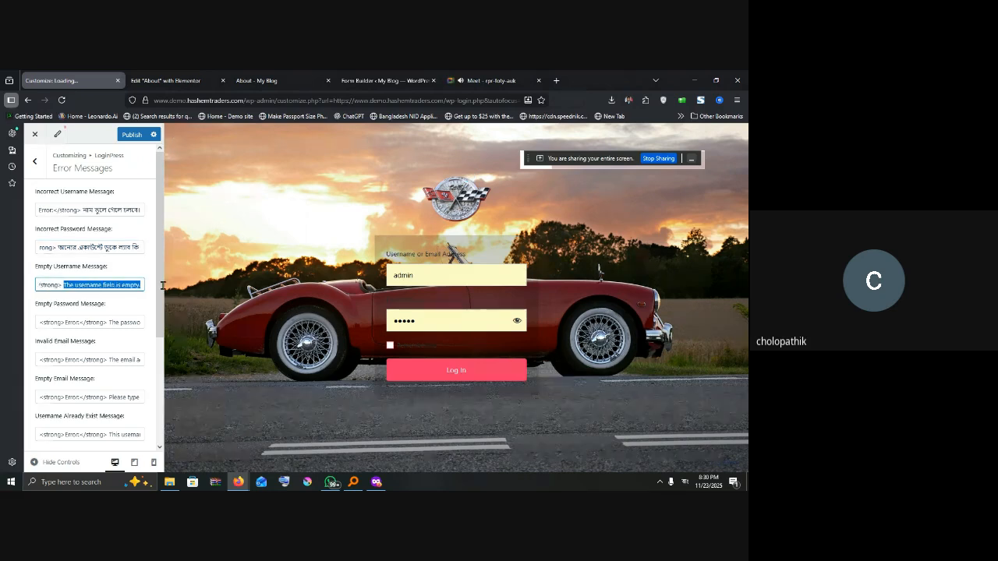
pyautogui.press('BackSpace')
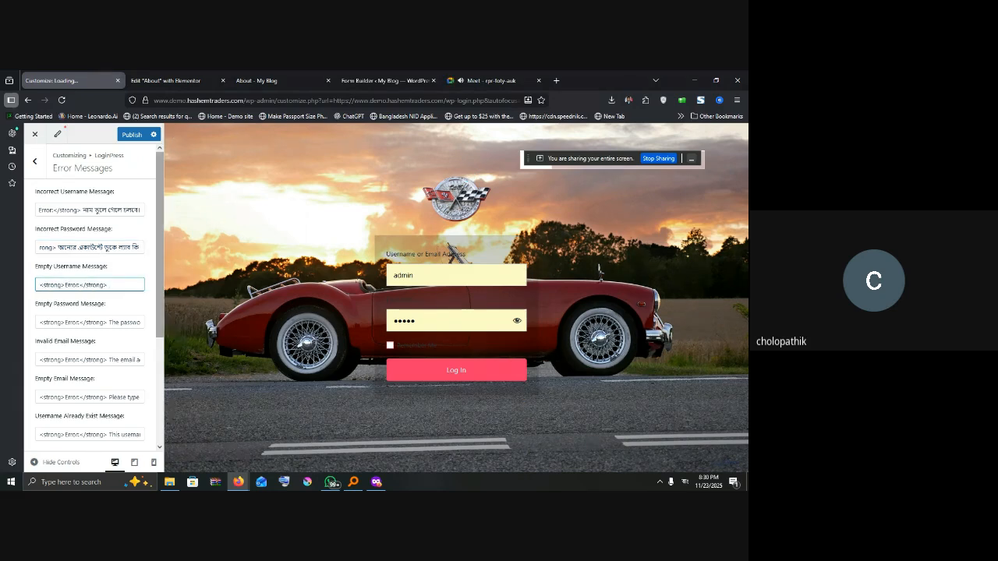
pyautogui.write('faka rakha jabe na.')
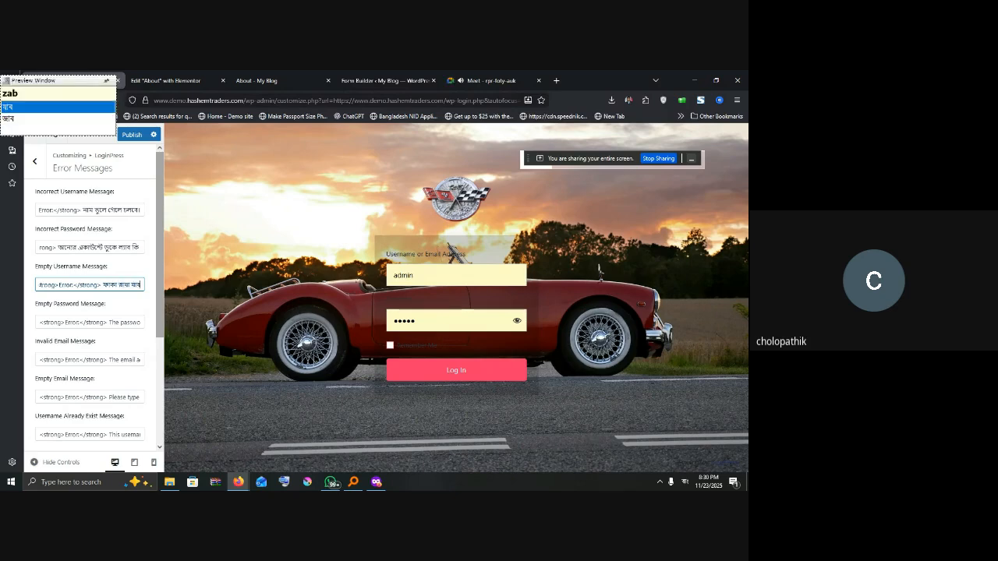
# Step: Replace the Empty Password Message with Bengali 'pasowyarD dite hobe' and publish
pyautogui.moveTo(110, 322); pyautogui.dragTo(144, 323)
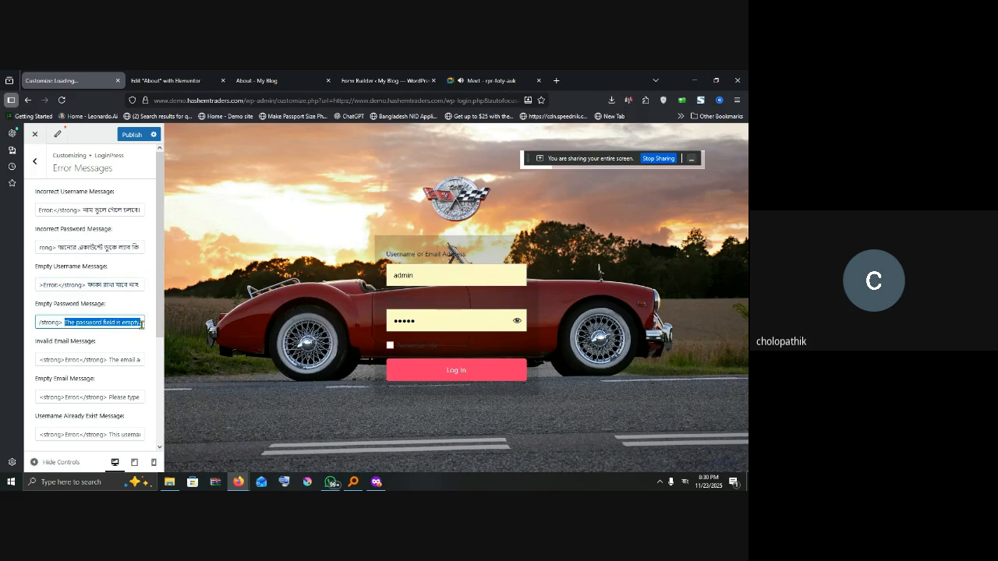
pyautogui.press('BackSpace')
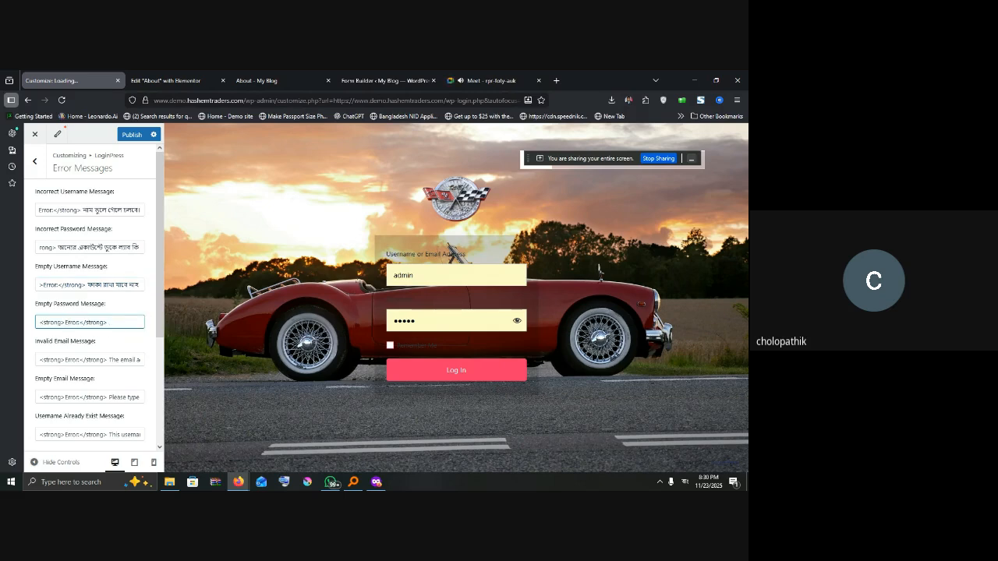
pyautogui.write('pasowyar')
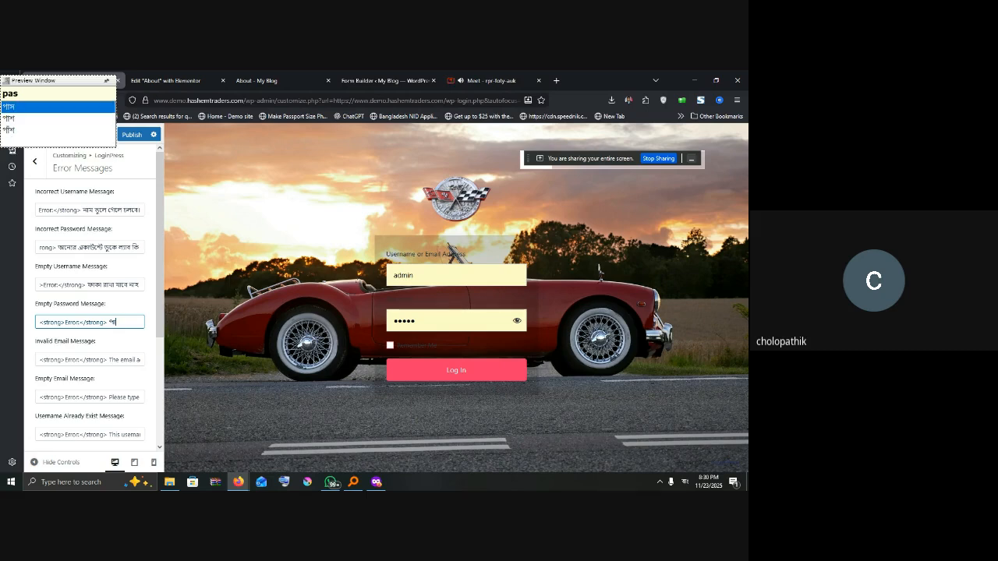
pyautogui.write('D dite ')
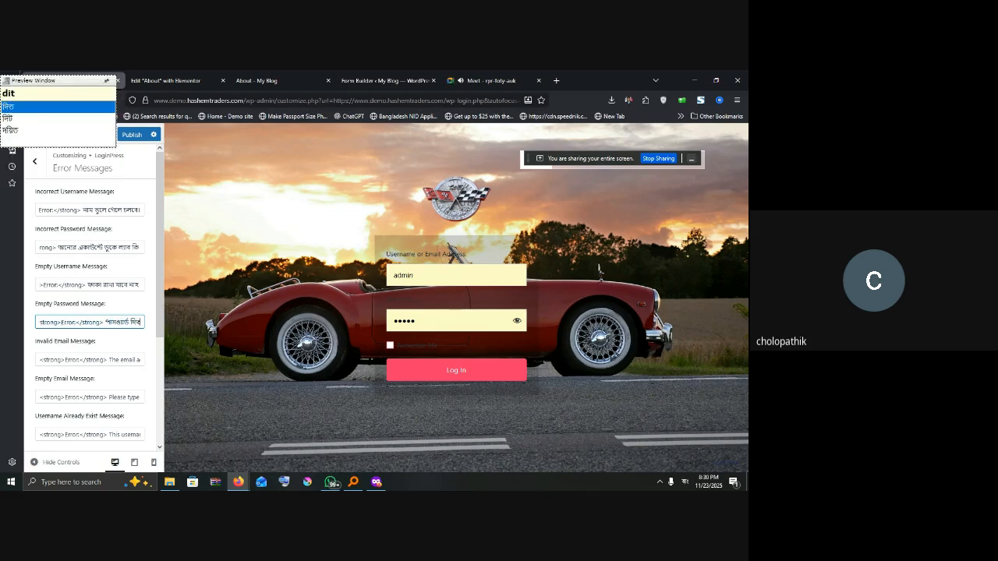
pyautogui.write('hobe')
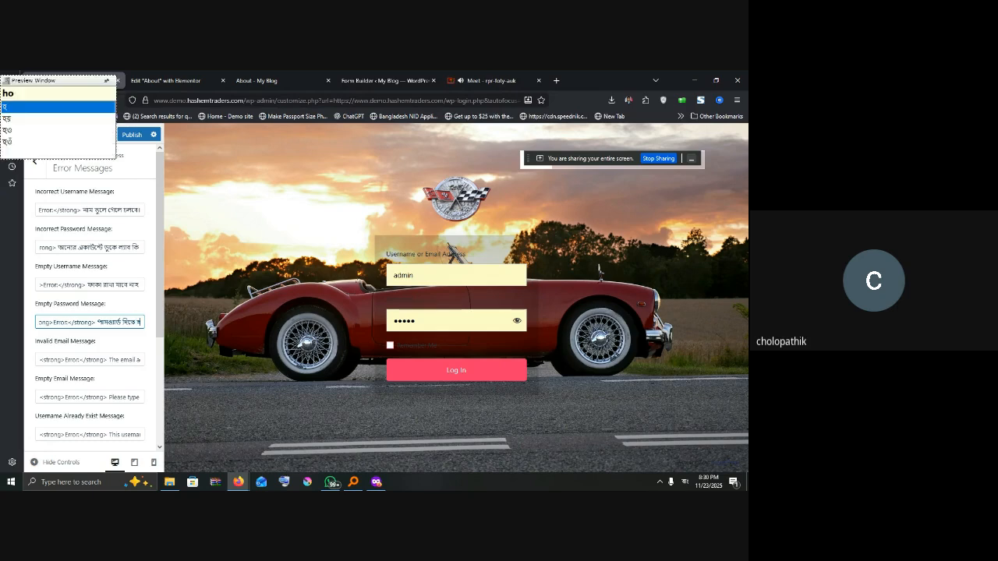
pyautogui.scroll(-2, 54, 361)
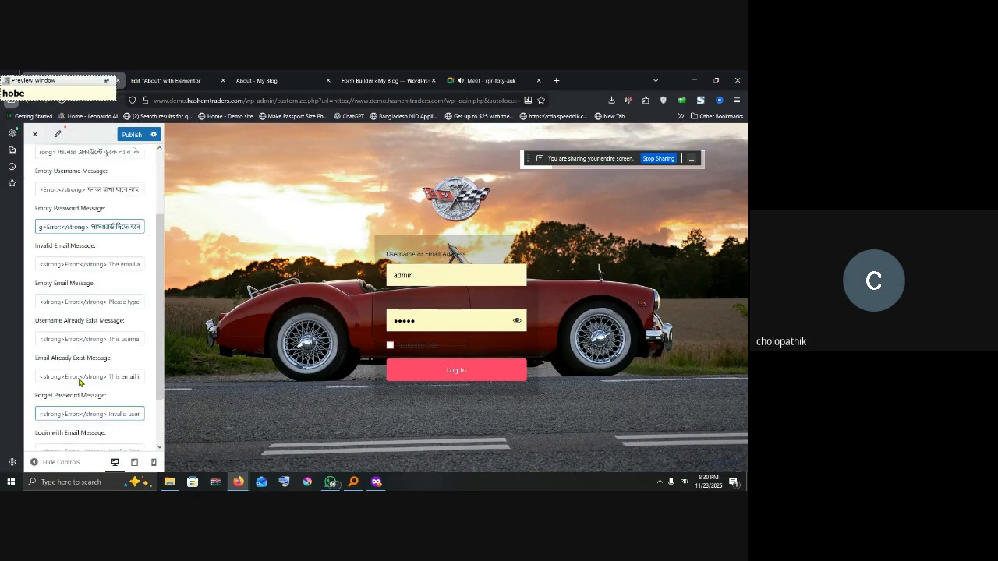
pyautogui.click(131, 135)
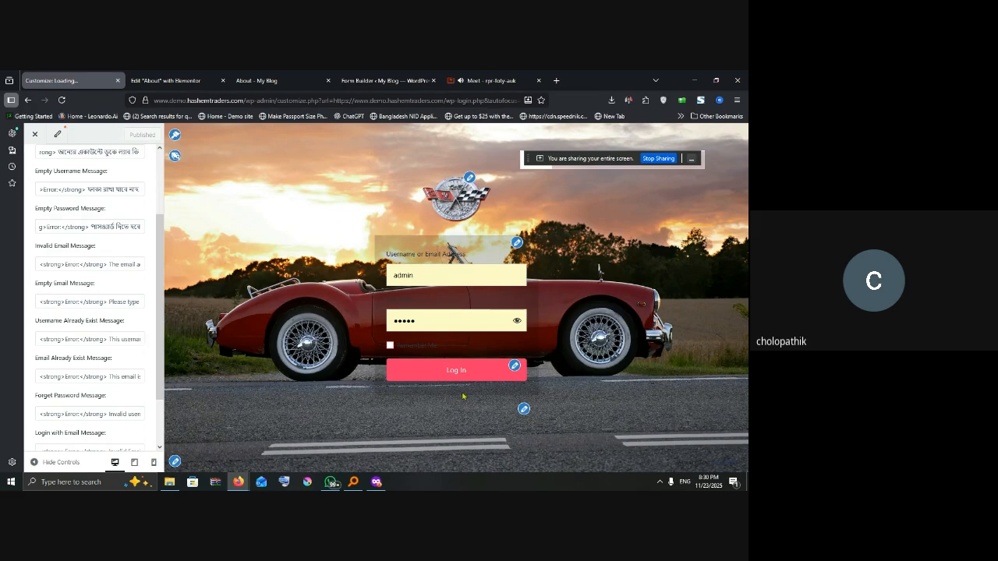
# Step: Reload the private login page, choose the saved login, and submit a wrong password
pyautogui.click(377, 483)
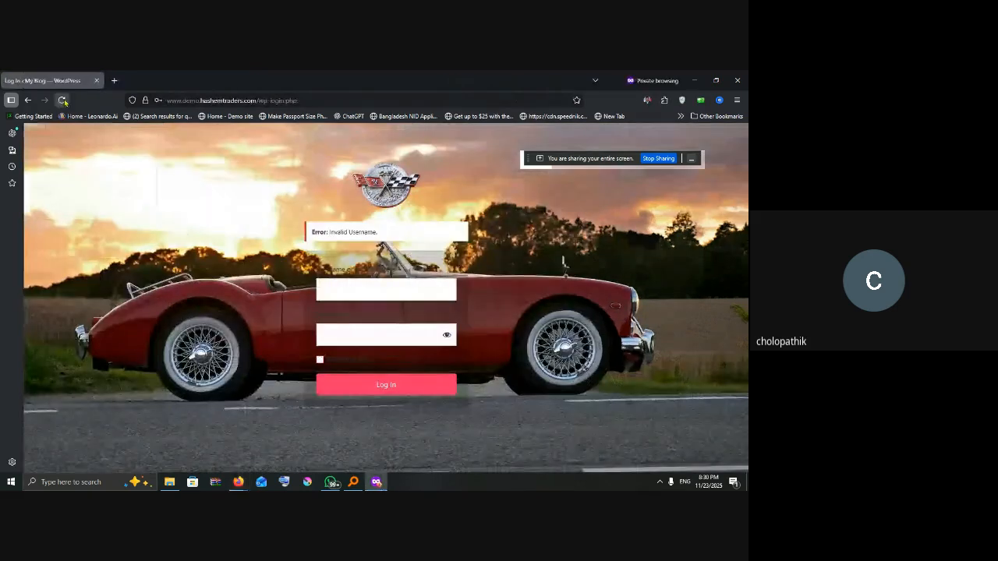
pyautogui.click(61, 100)
pyautogui.click(412, 321)
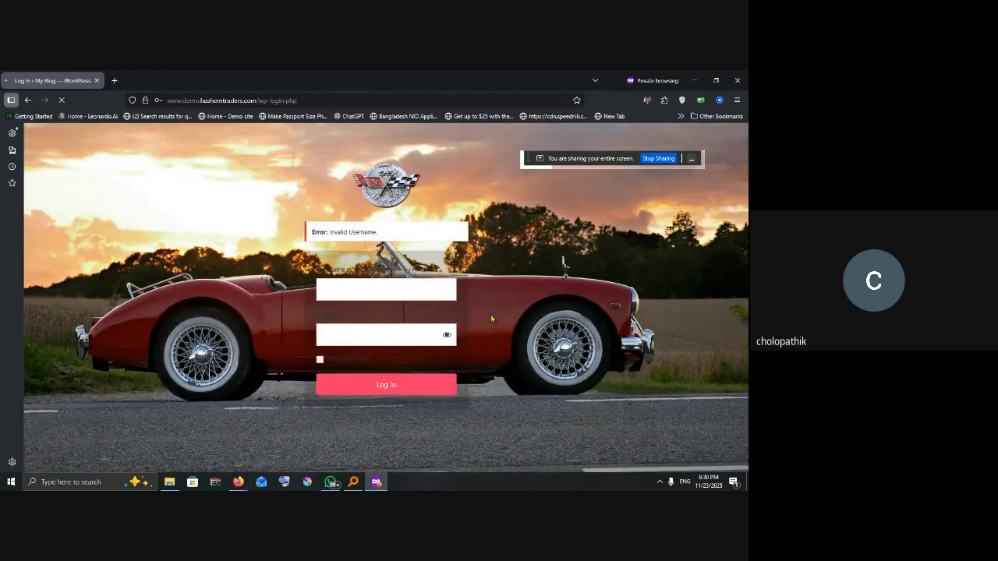
pyautogui.click(371, 293)
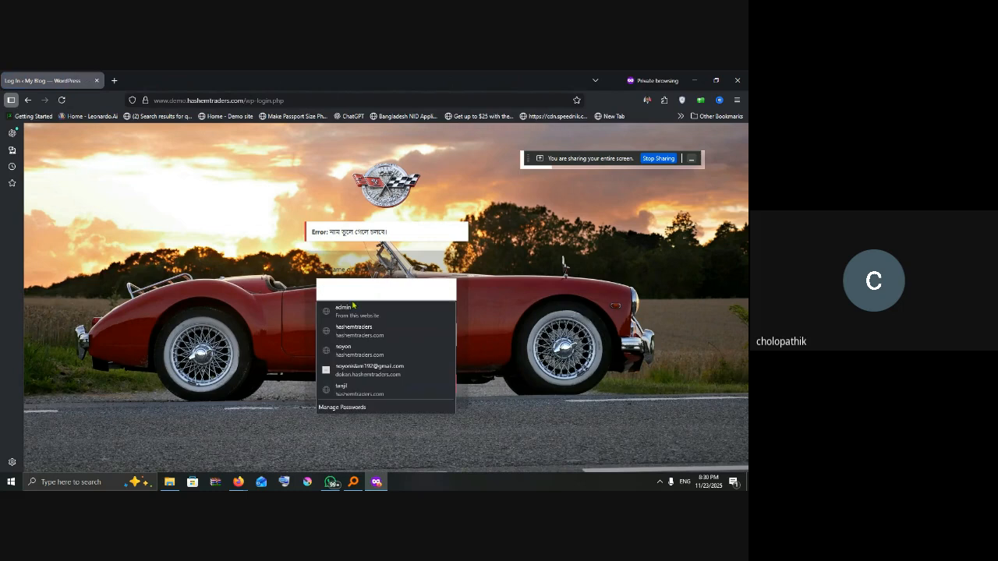
pyautogui.click(349, 311)
pyautogui.moveTo(346, 335); pyautogui.dragTo(319, 337)
pyautogui.write('******')
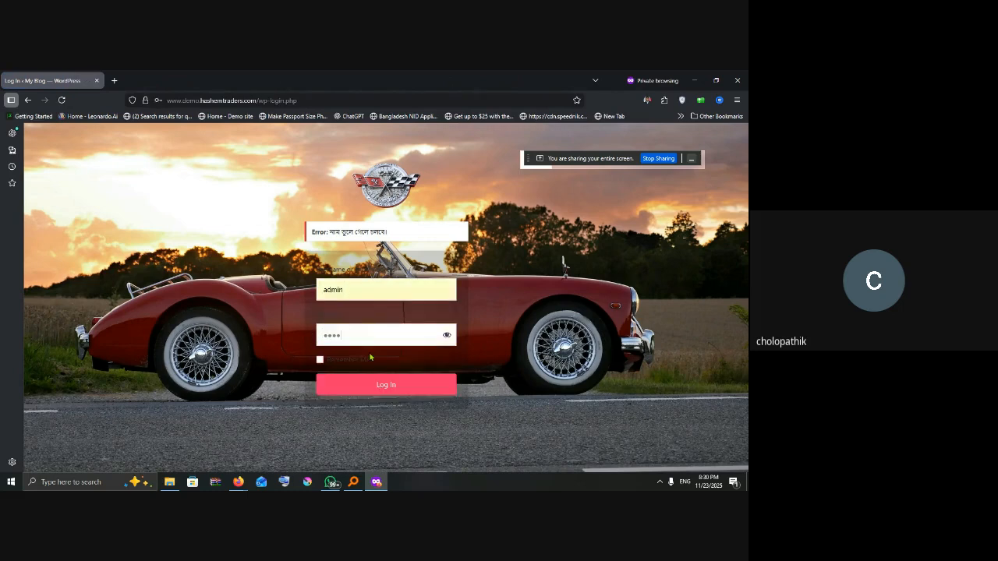
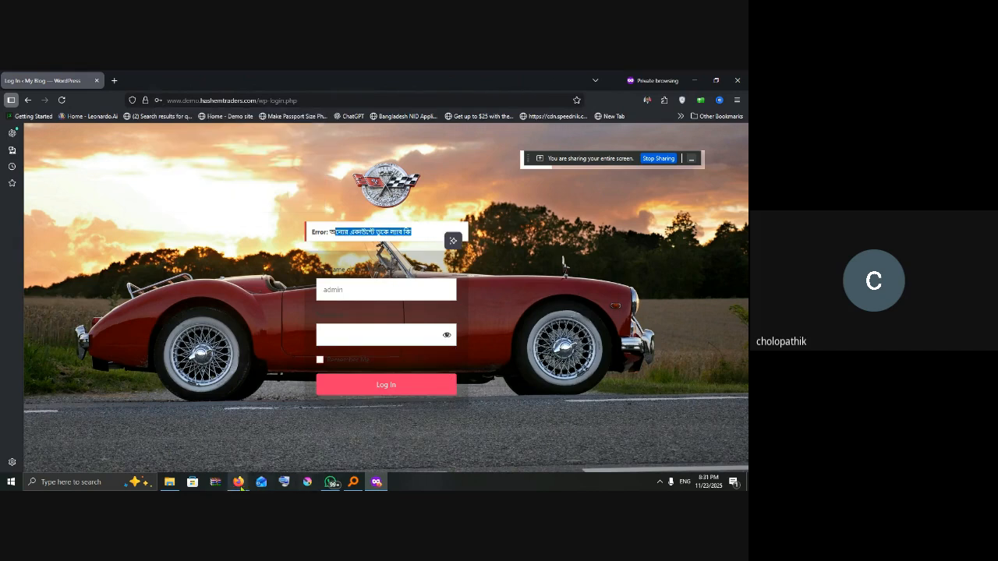
pyautogui.moveTo(236, 483)
pyautogui.click(215, 456)
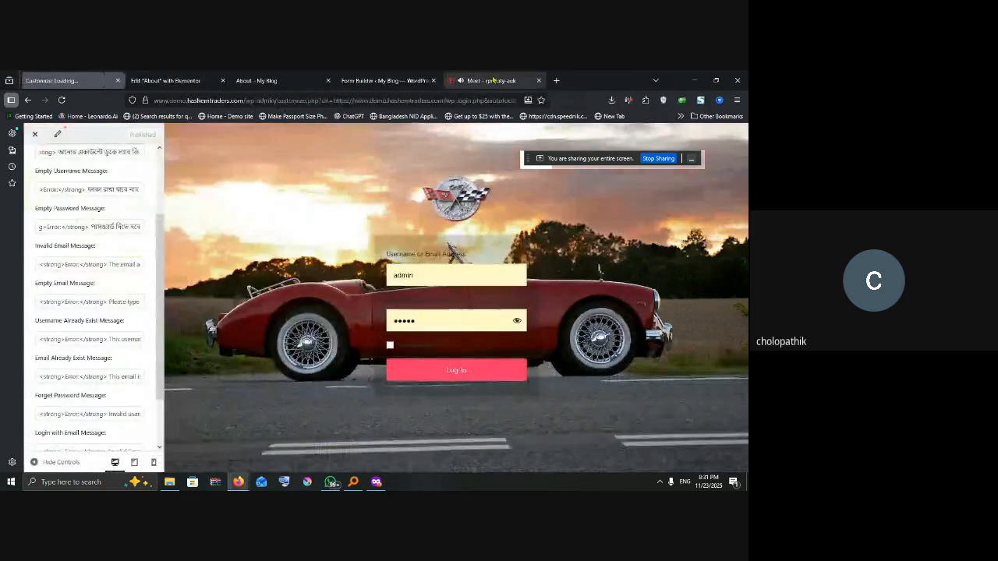
pyautogui.click(495, 81)
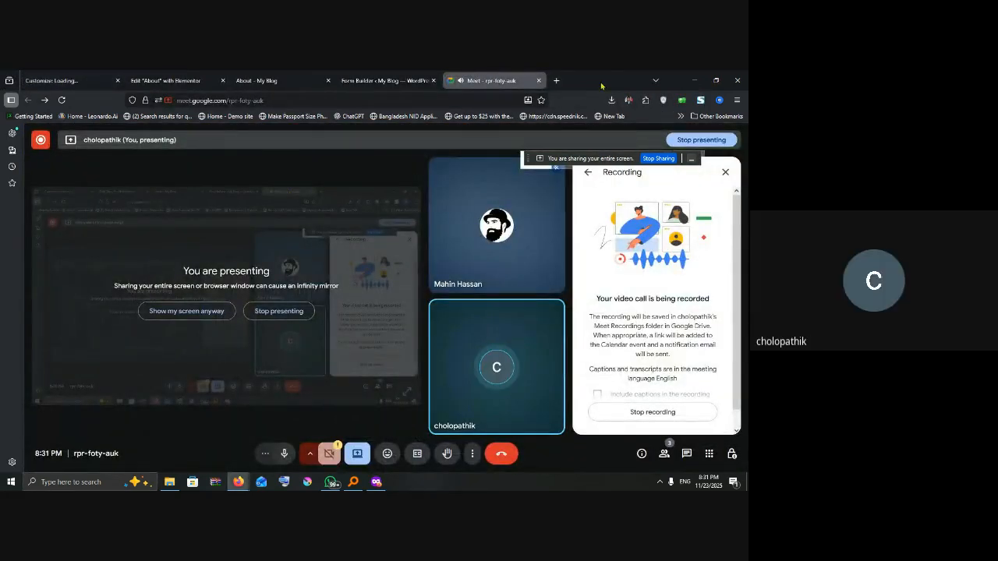
pyautogui.click(695, 80)
pyautogui.click(403, 231)
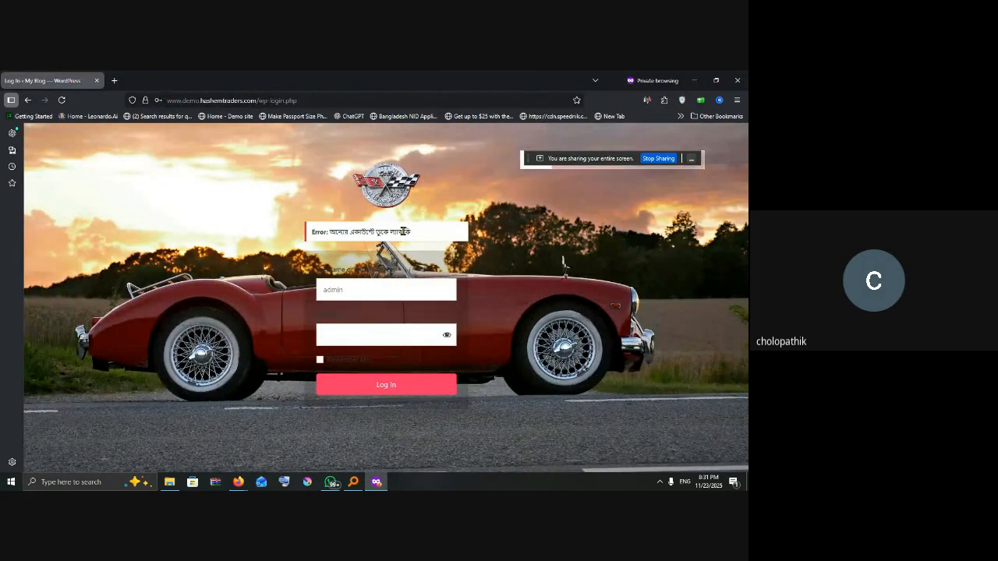
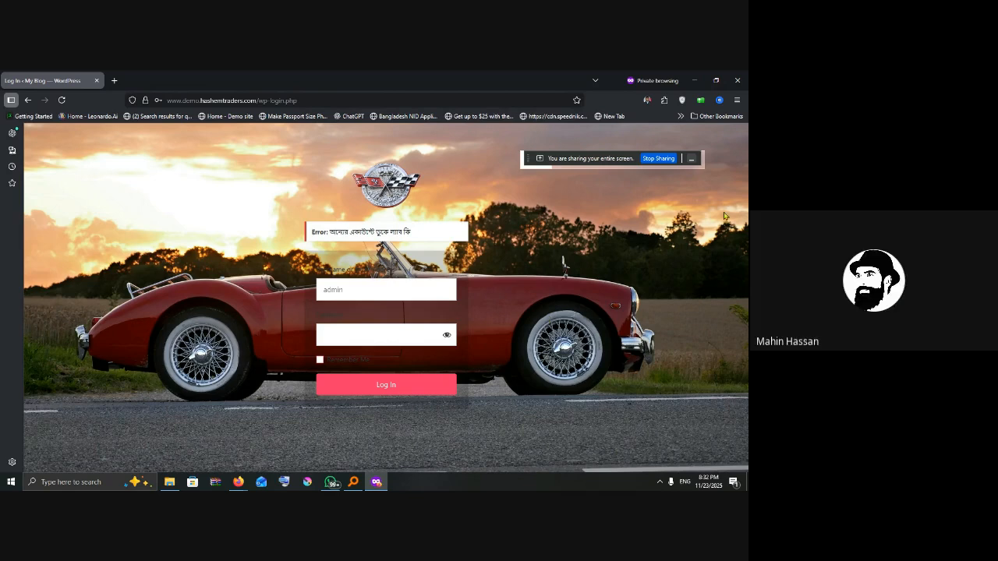
# Step: End the screen share from the sharing bar above the customized login page
pyautogui.click(661, 162)
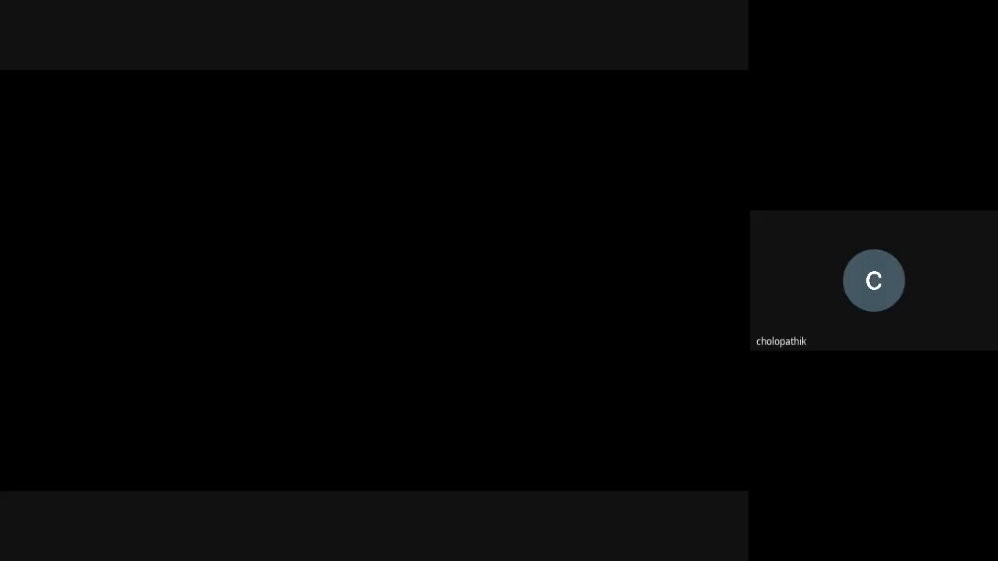